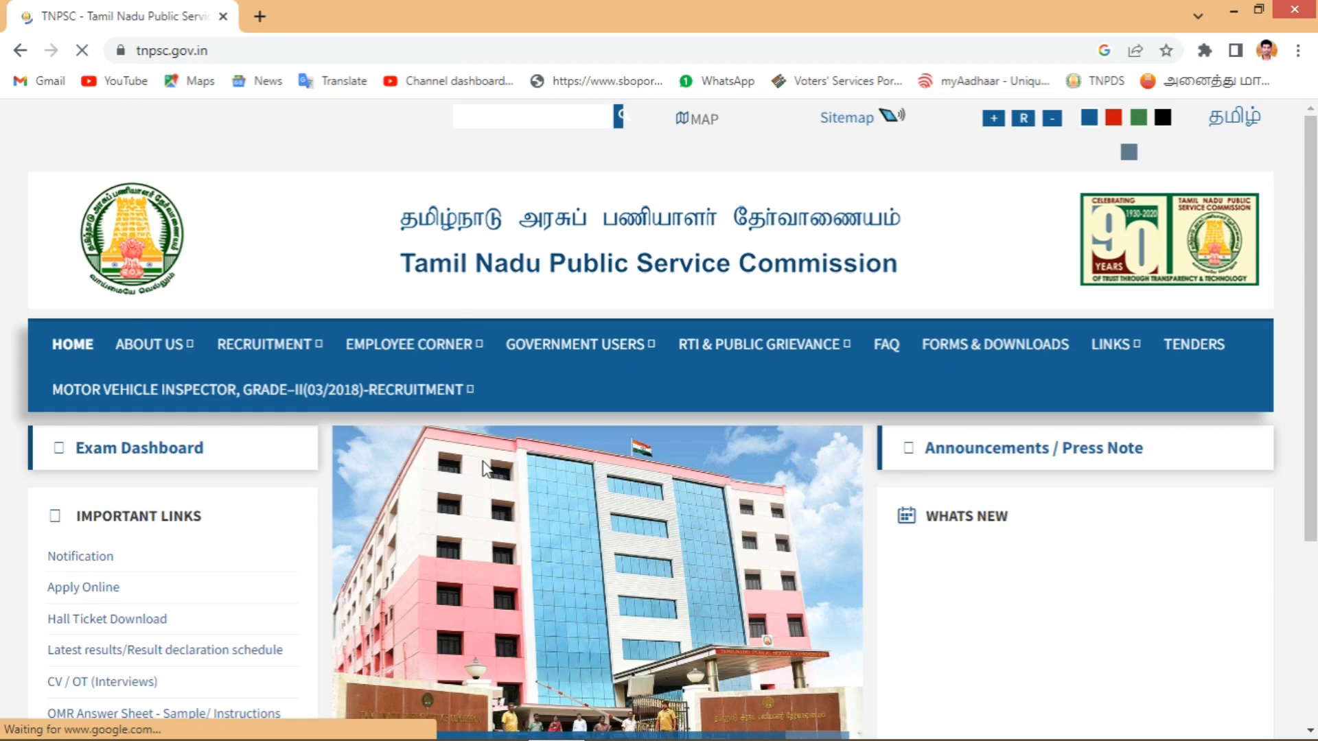
Go through Apply Online and the OTR options to the new One Time Registration form.
scroll(486, 404, "down", 1)
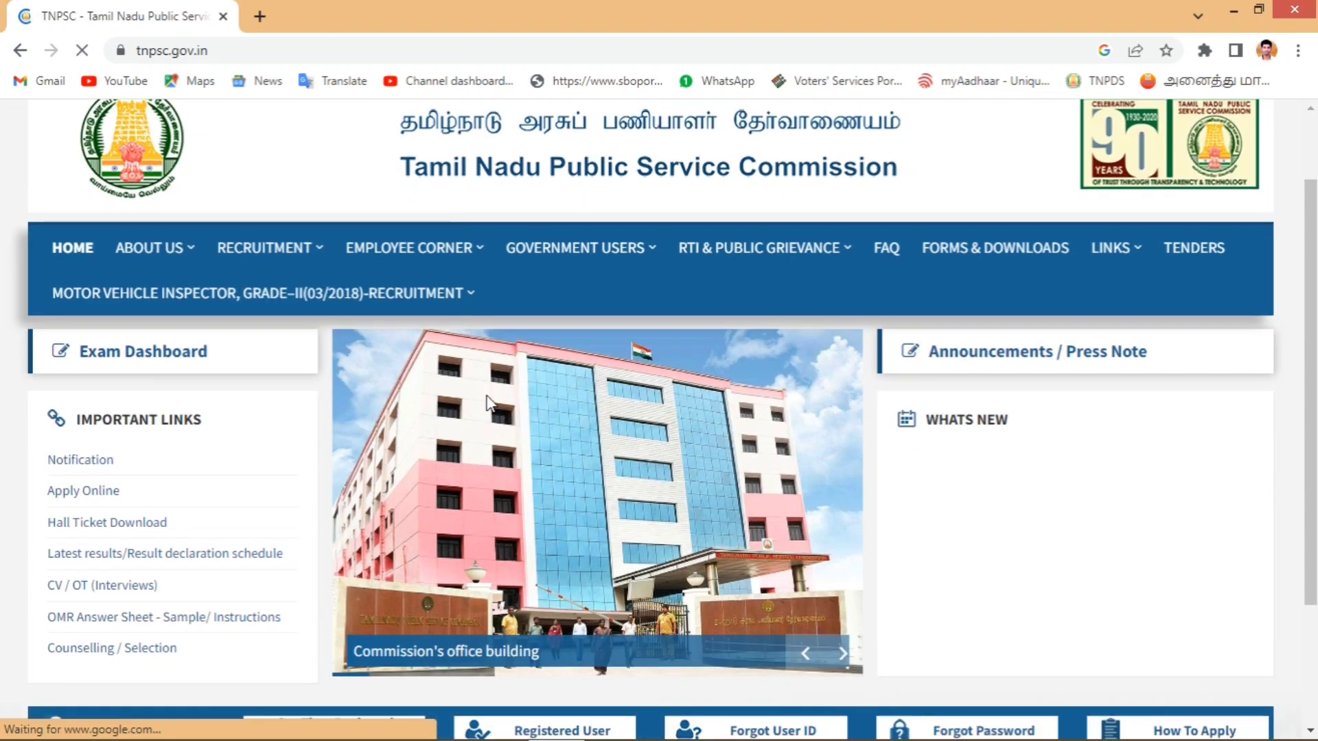
left_click(77, 494)
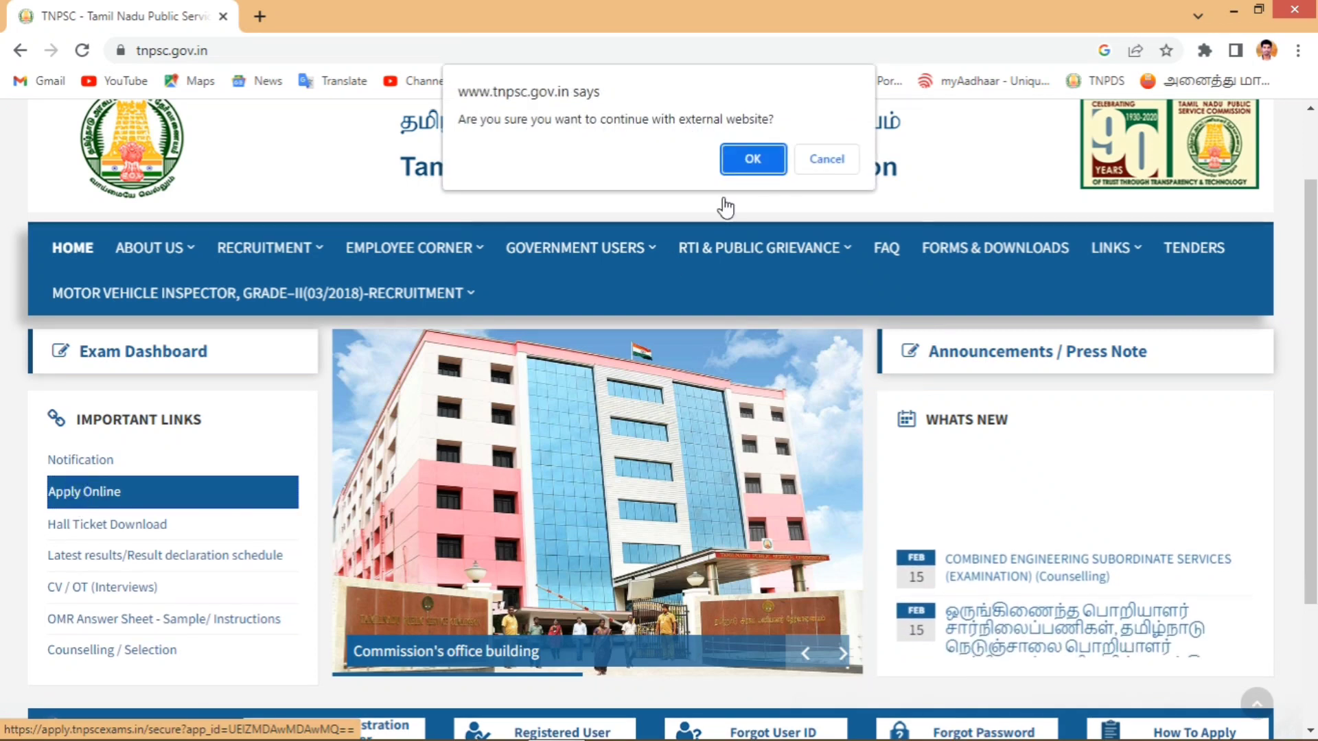
left_click(754, 161)
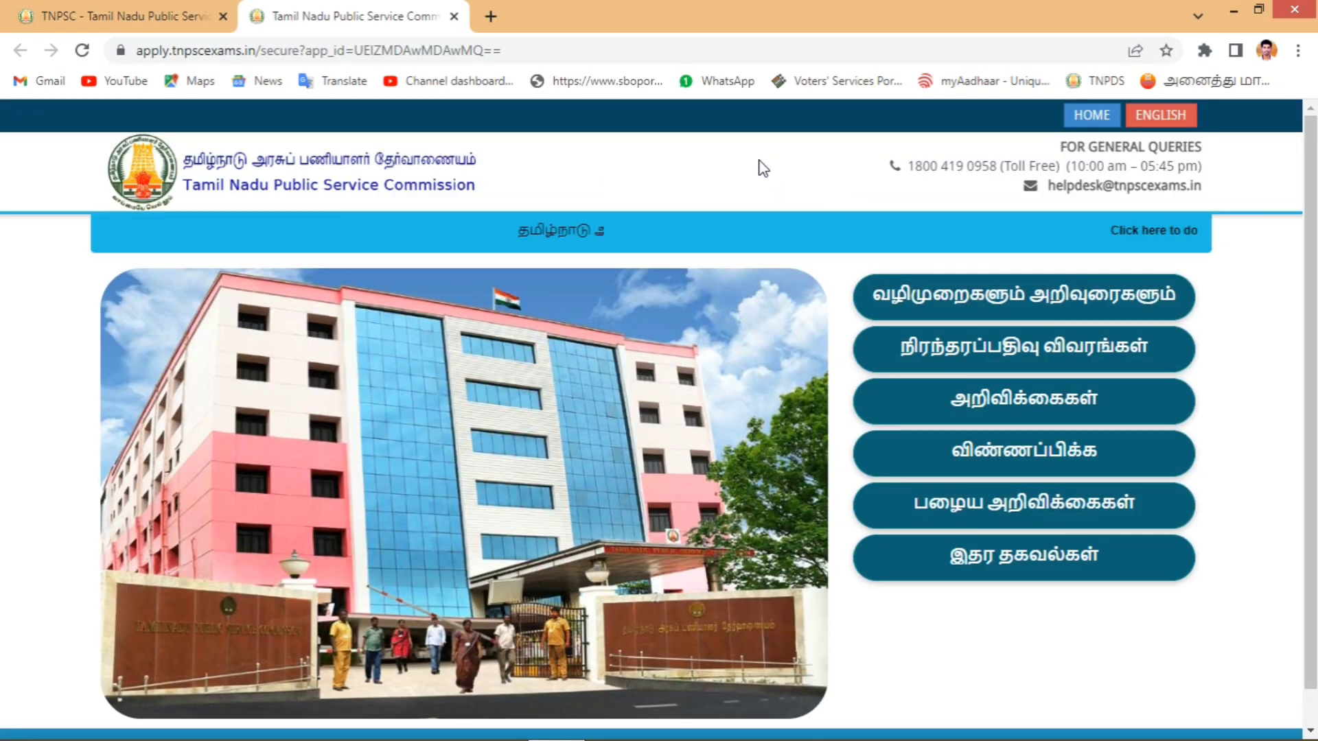
left_click(1070, 351)
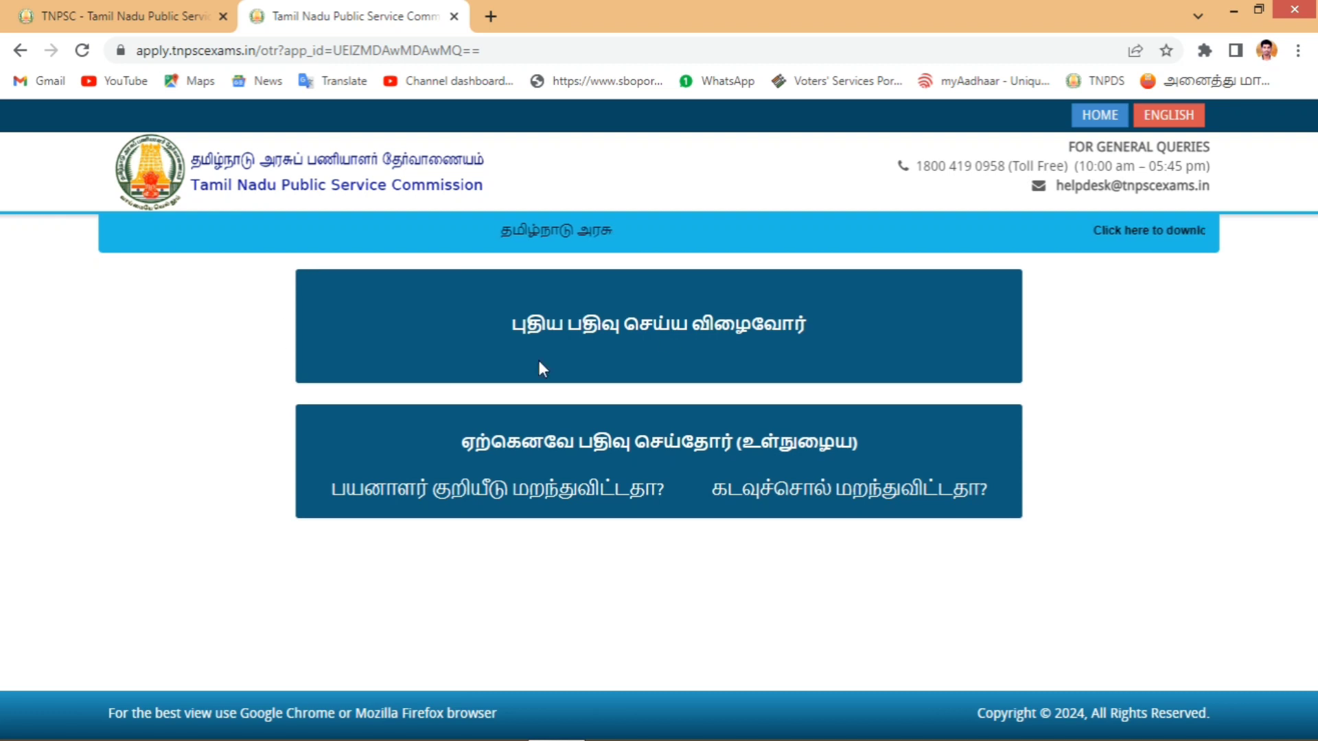
left_click(747, 332)
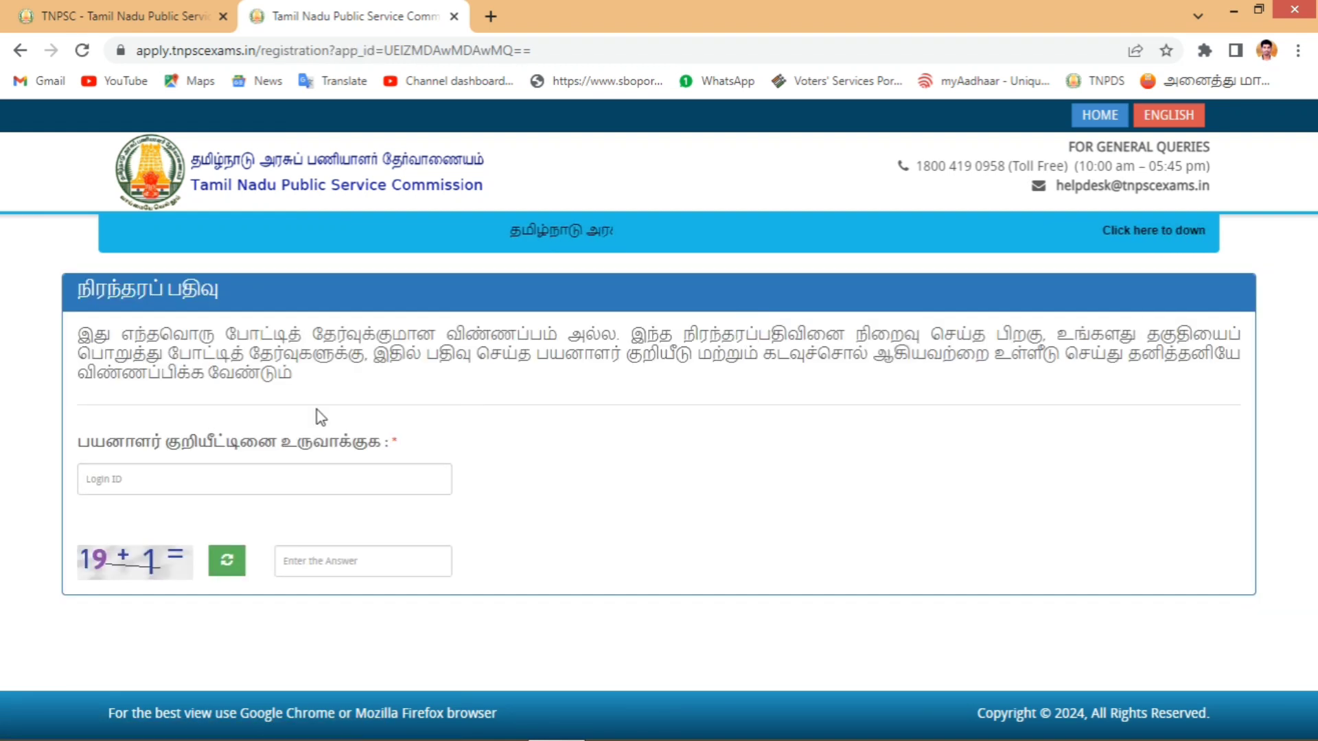
Enter a chosen login ID, answer the captcha with 20, and check the ID is available.
left_click(273, 476)
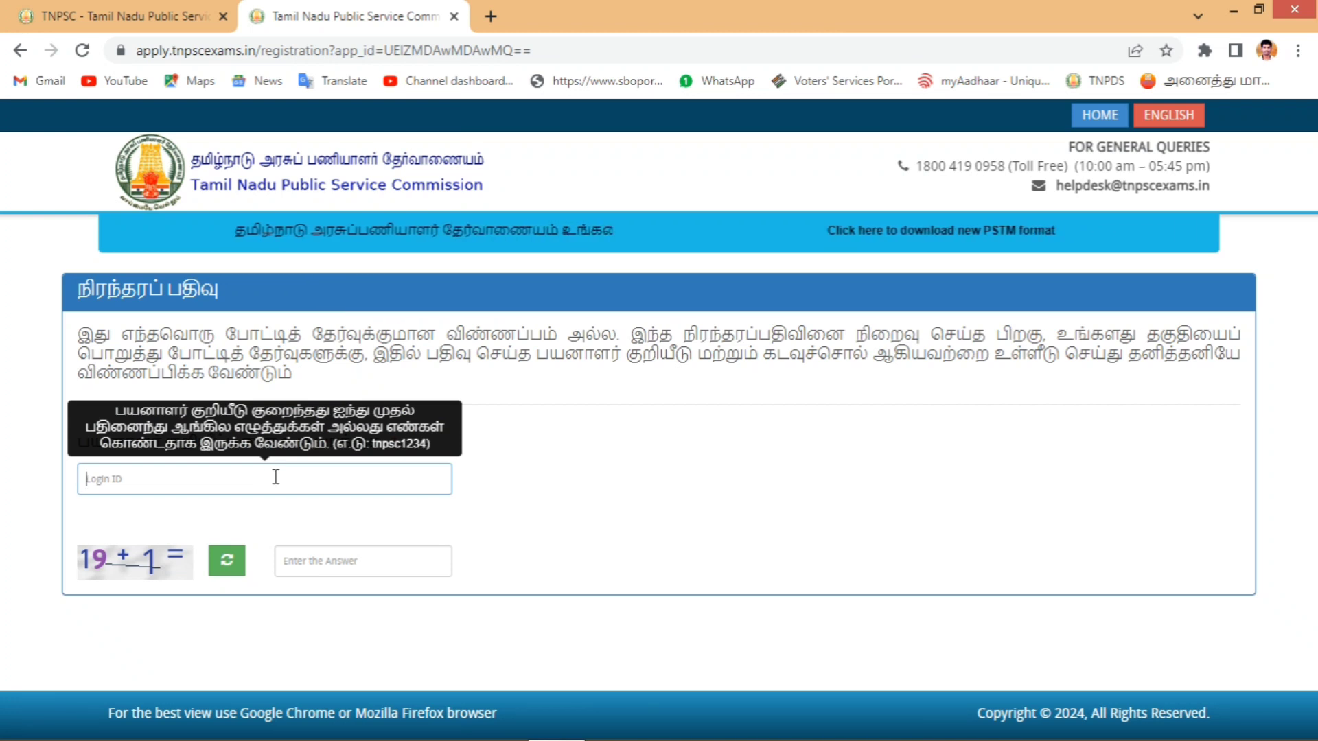
type("m")
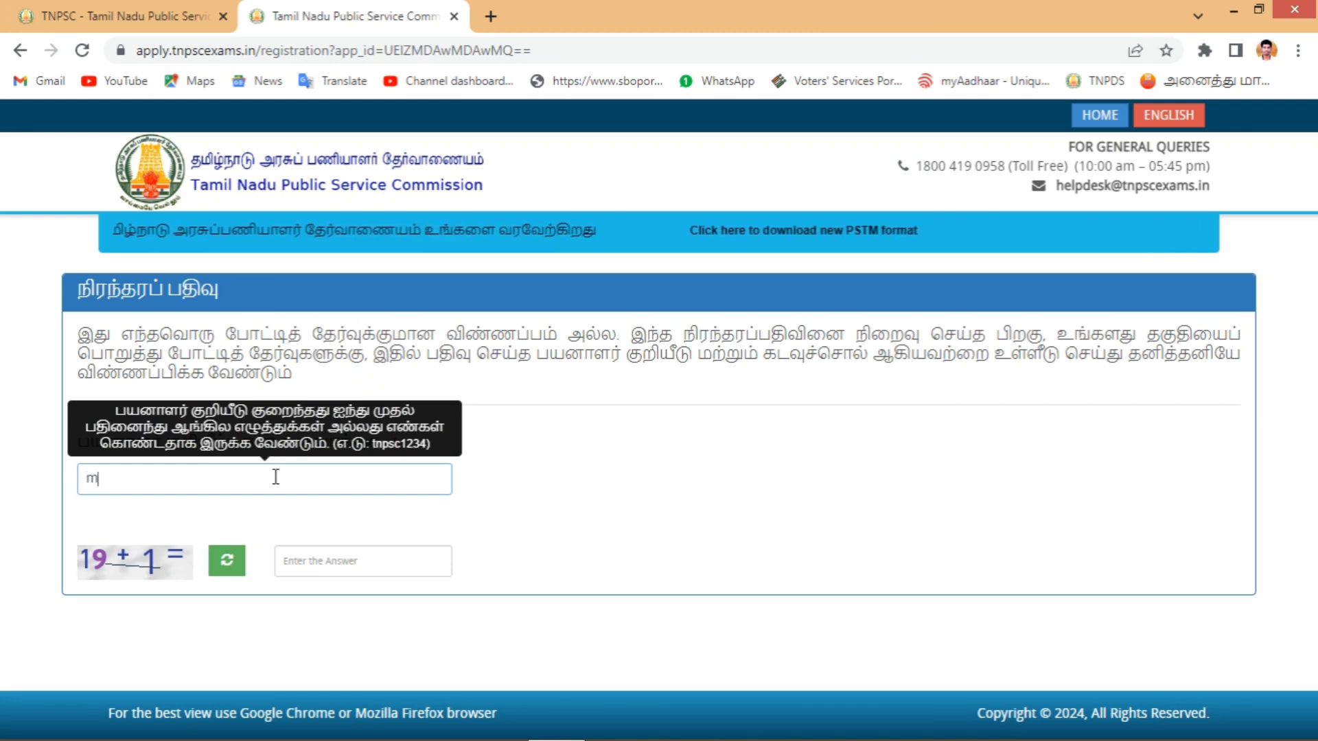
type("assmugesh")
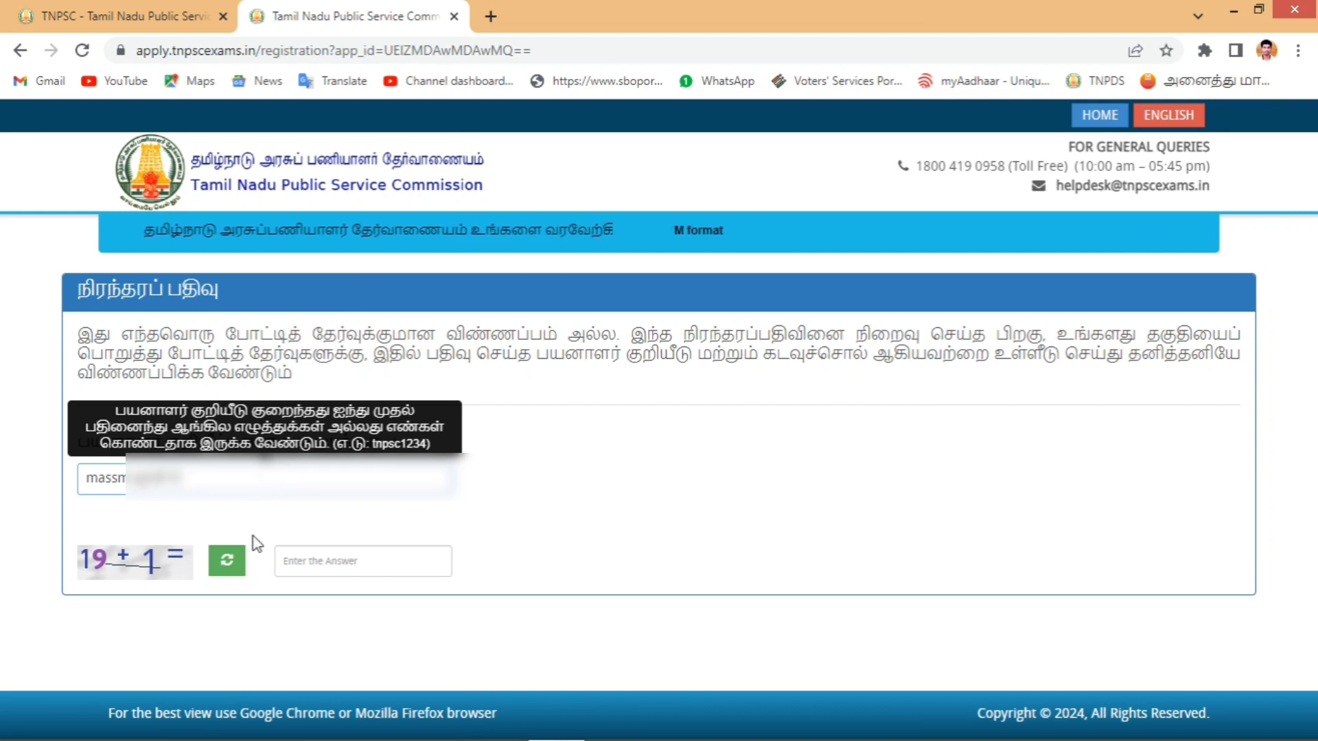
left_click(314, 555)
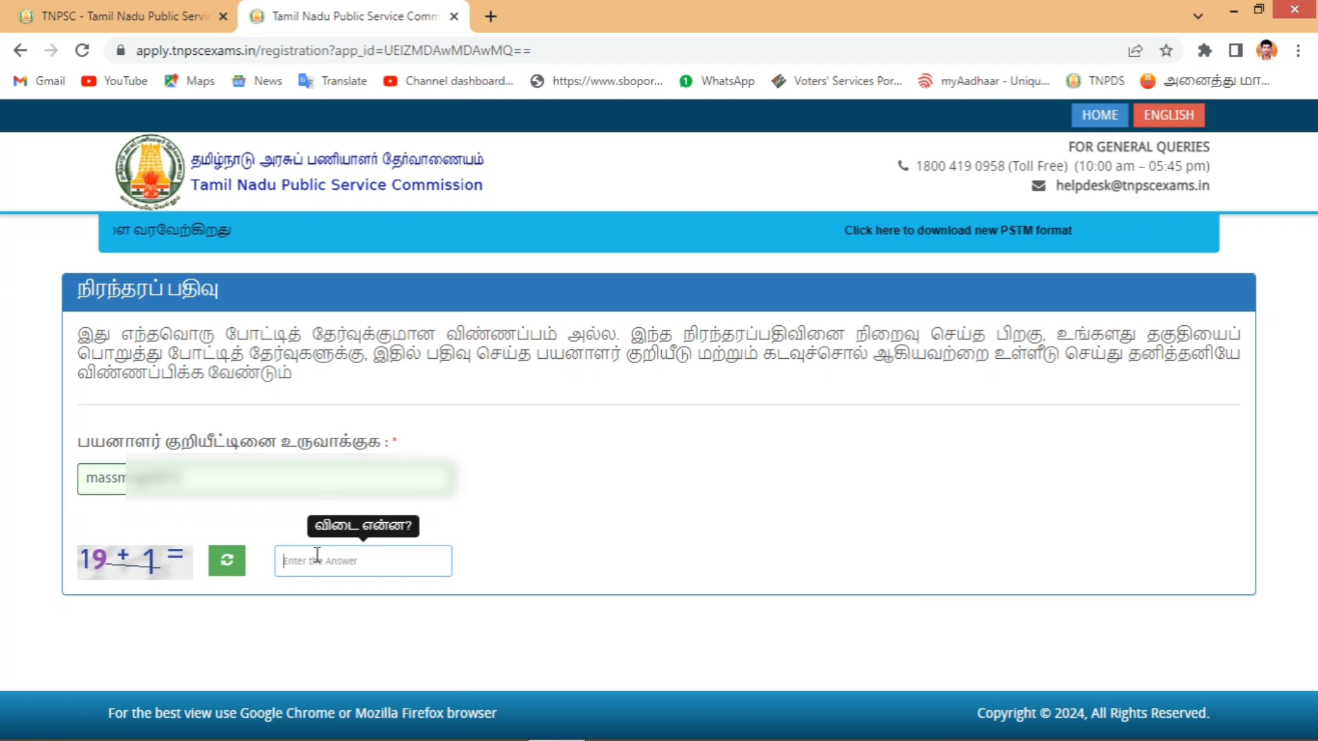
type("20")
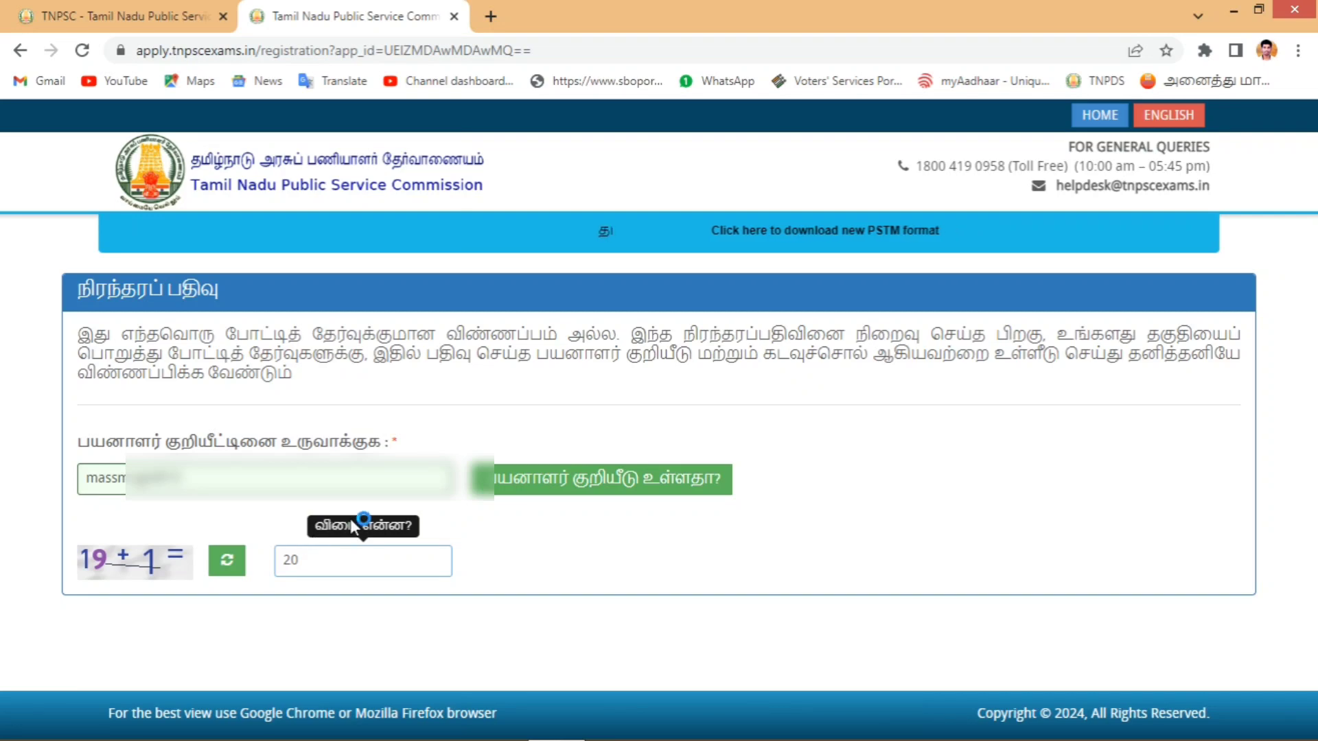
left_click(664, 483)
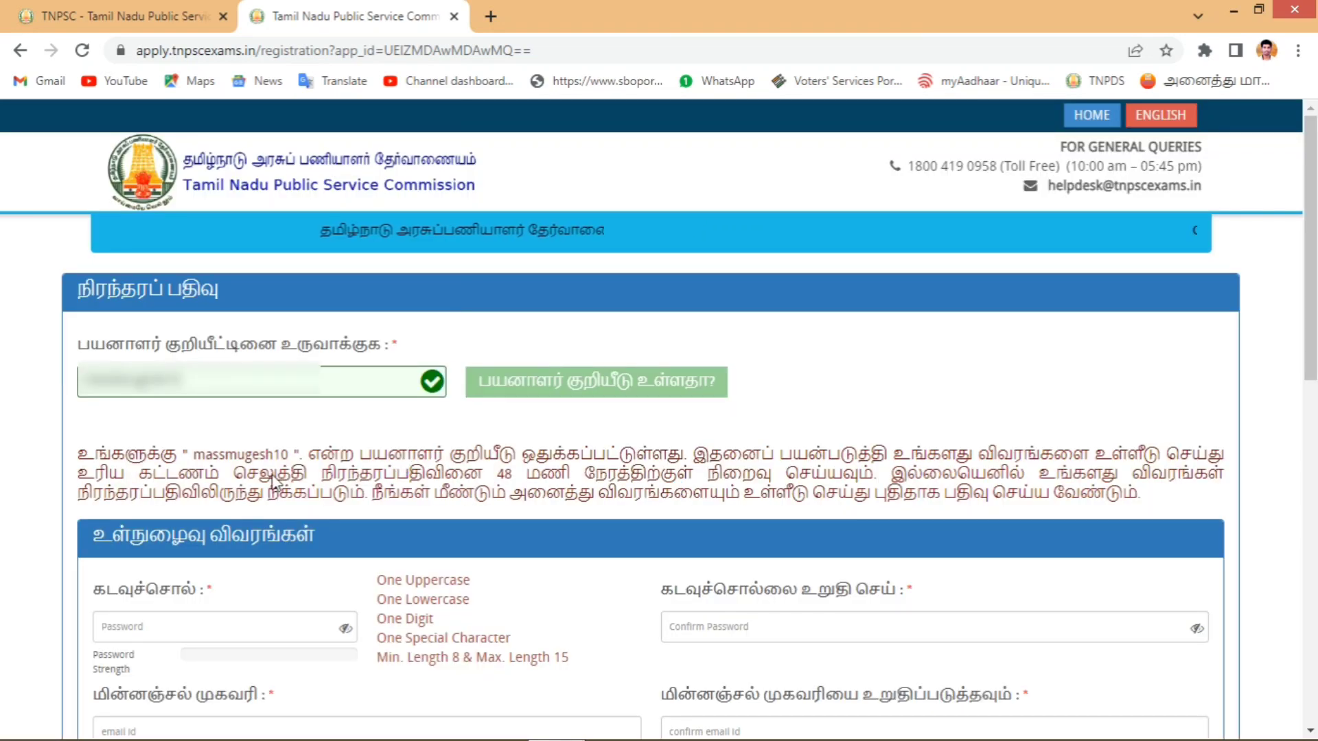
Enter an Extra Strong account password, check it with the eye icon, and retype it to confirm.
scroll(258, 569, "down", 1)
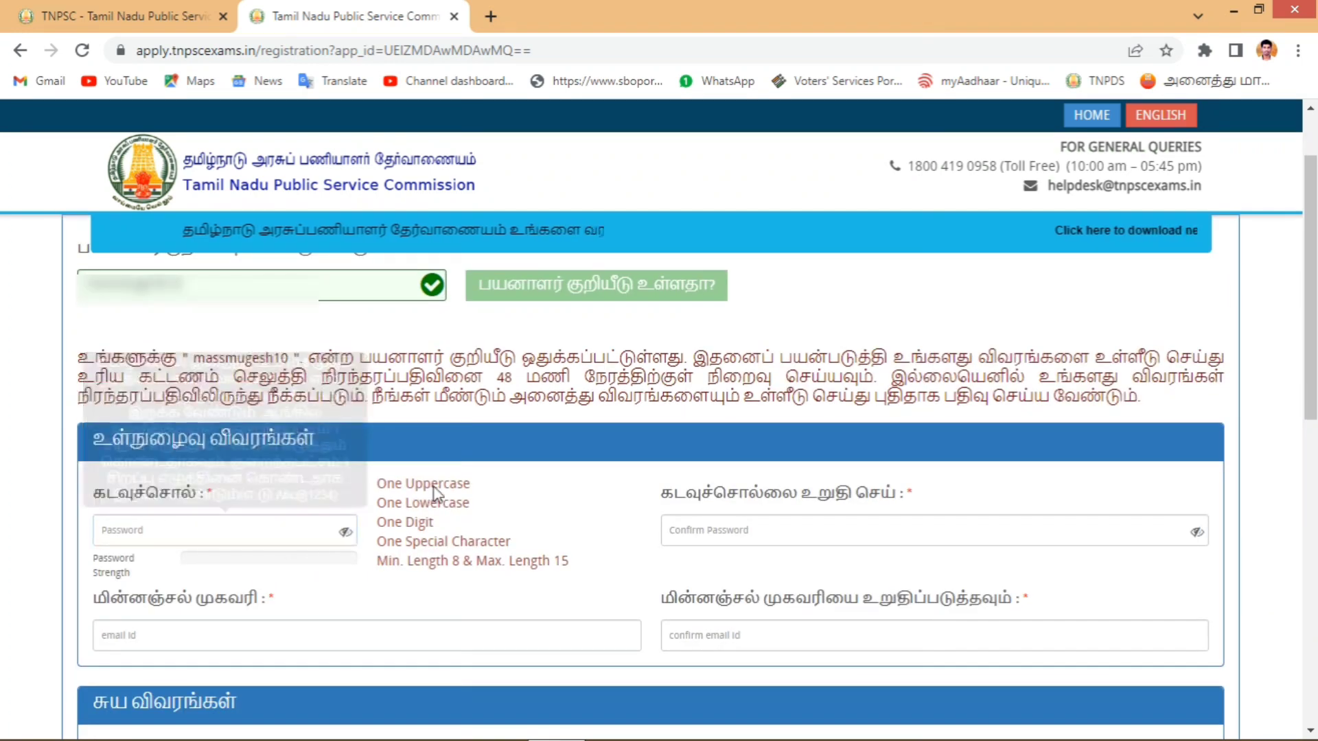
left_click(204, 525)
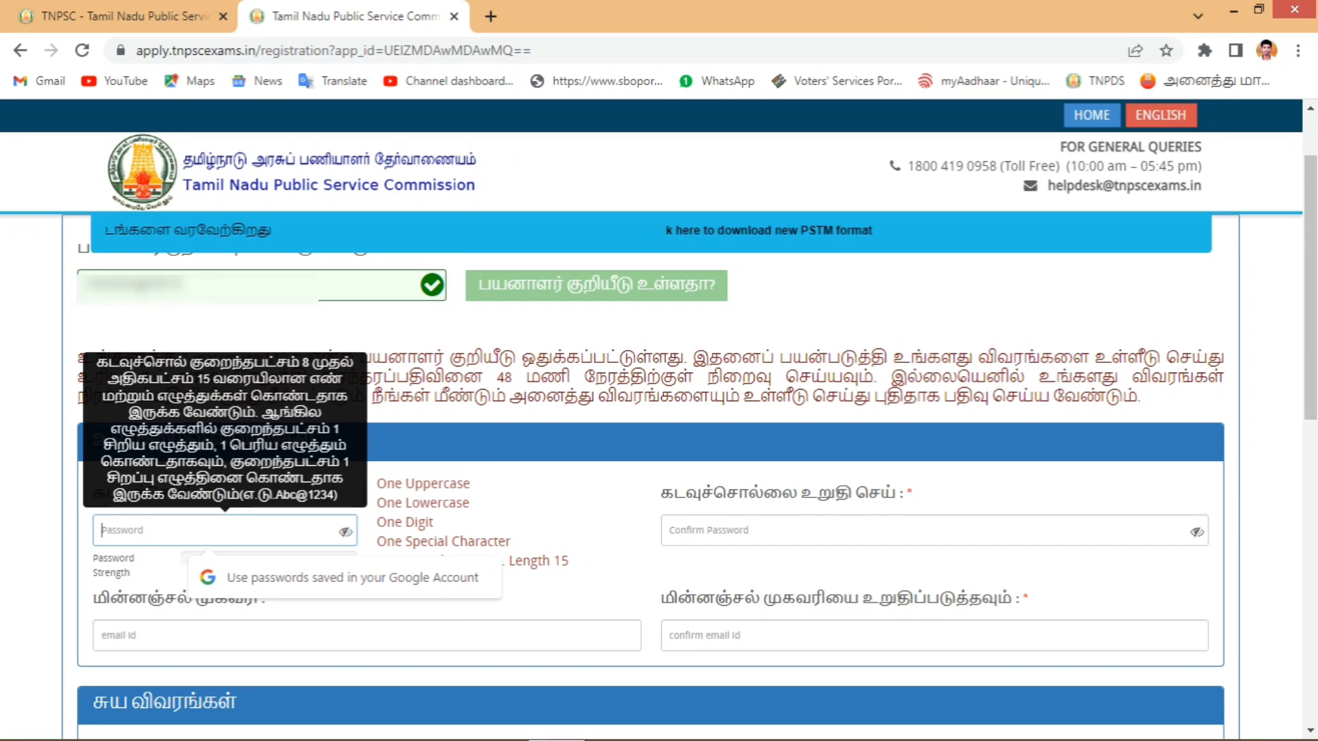
type("Abc")
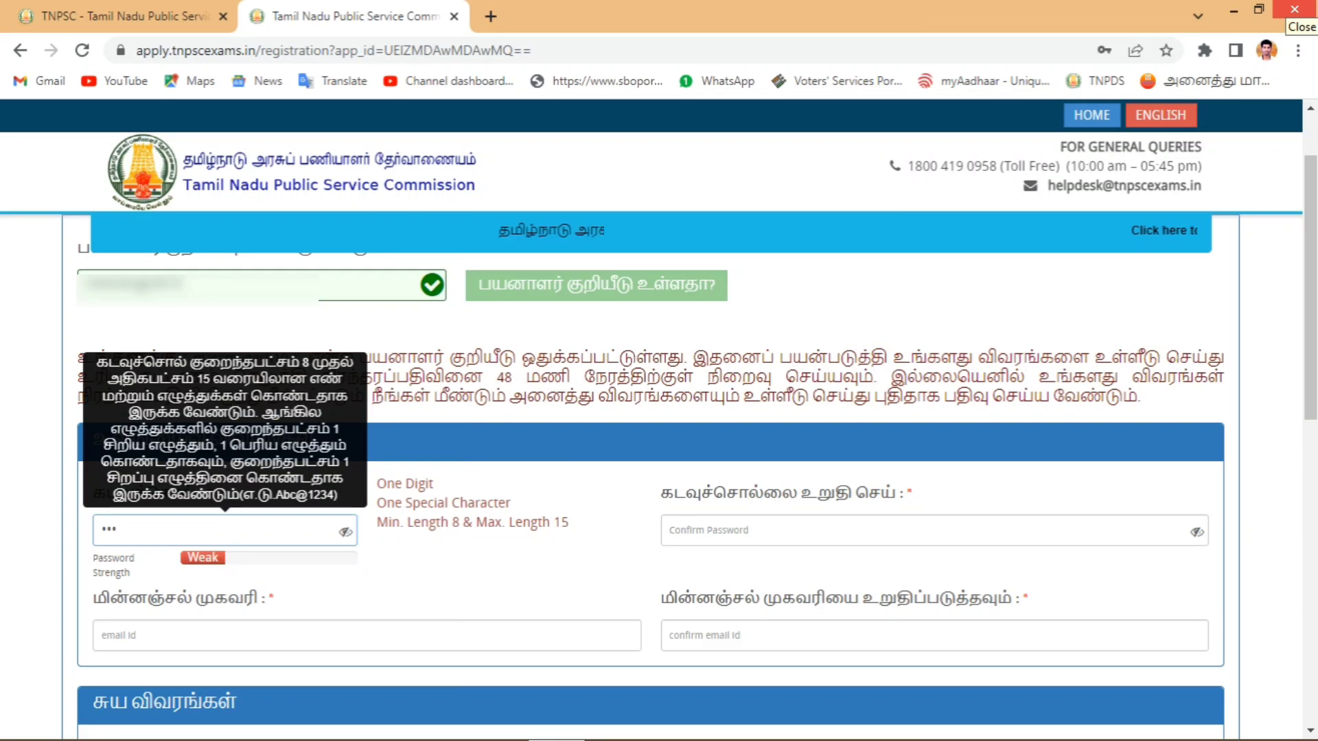
key("BackSpace")
key("BackSpace")
key("BackSpace")
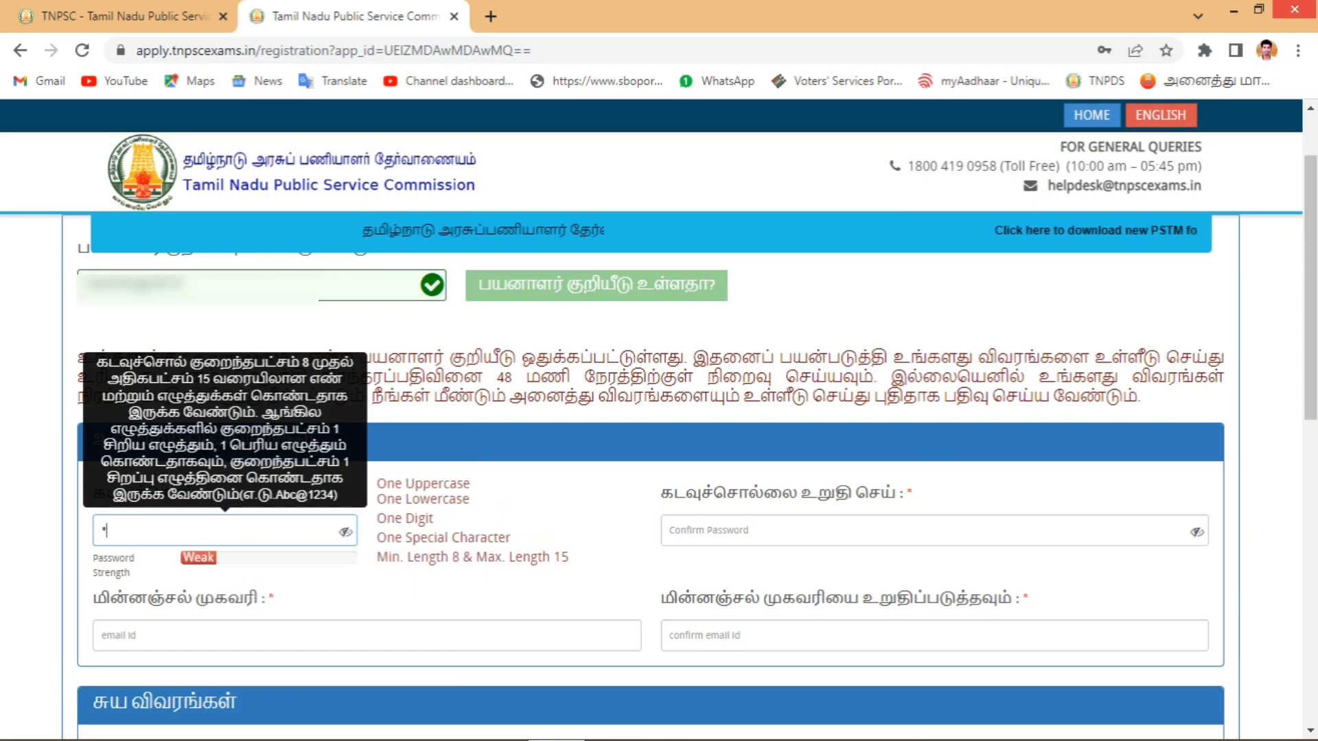
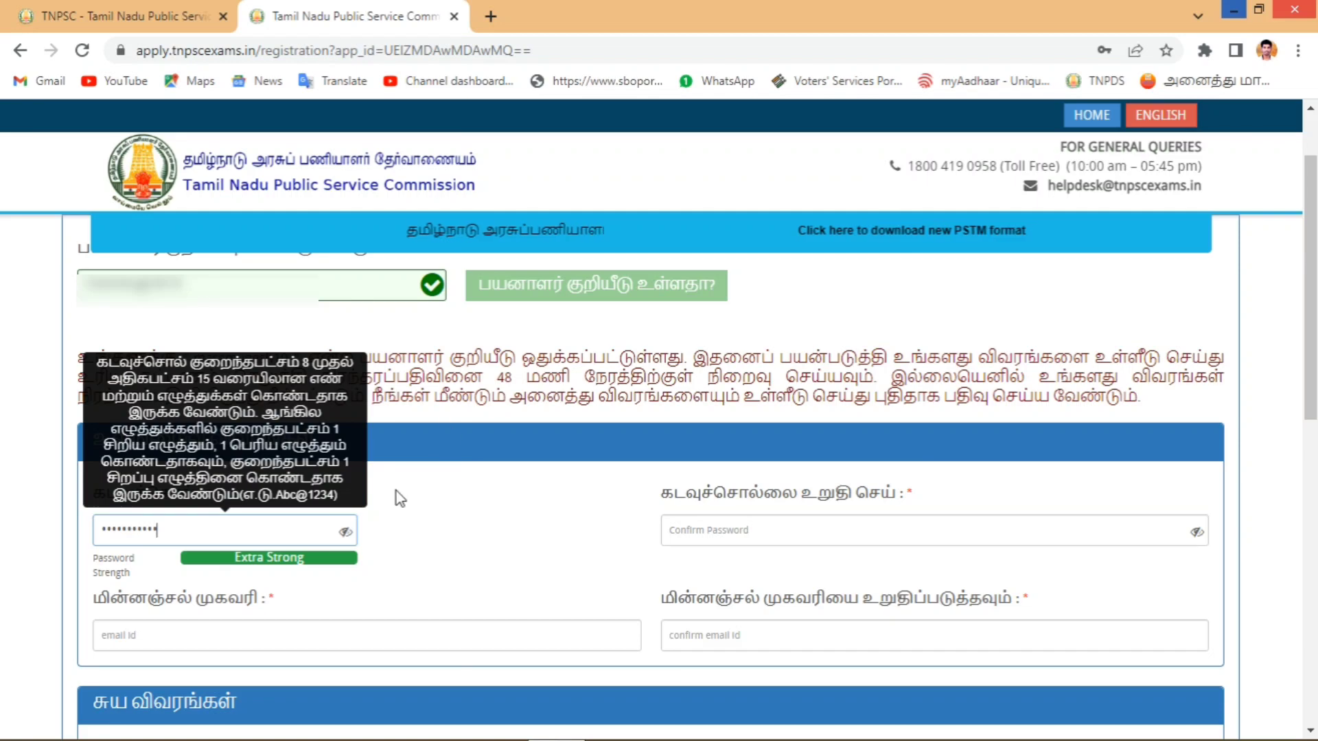
left_click(346, 533)
left_click(346, 533)
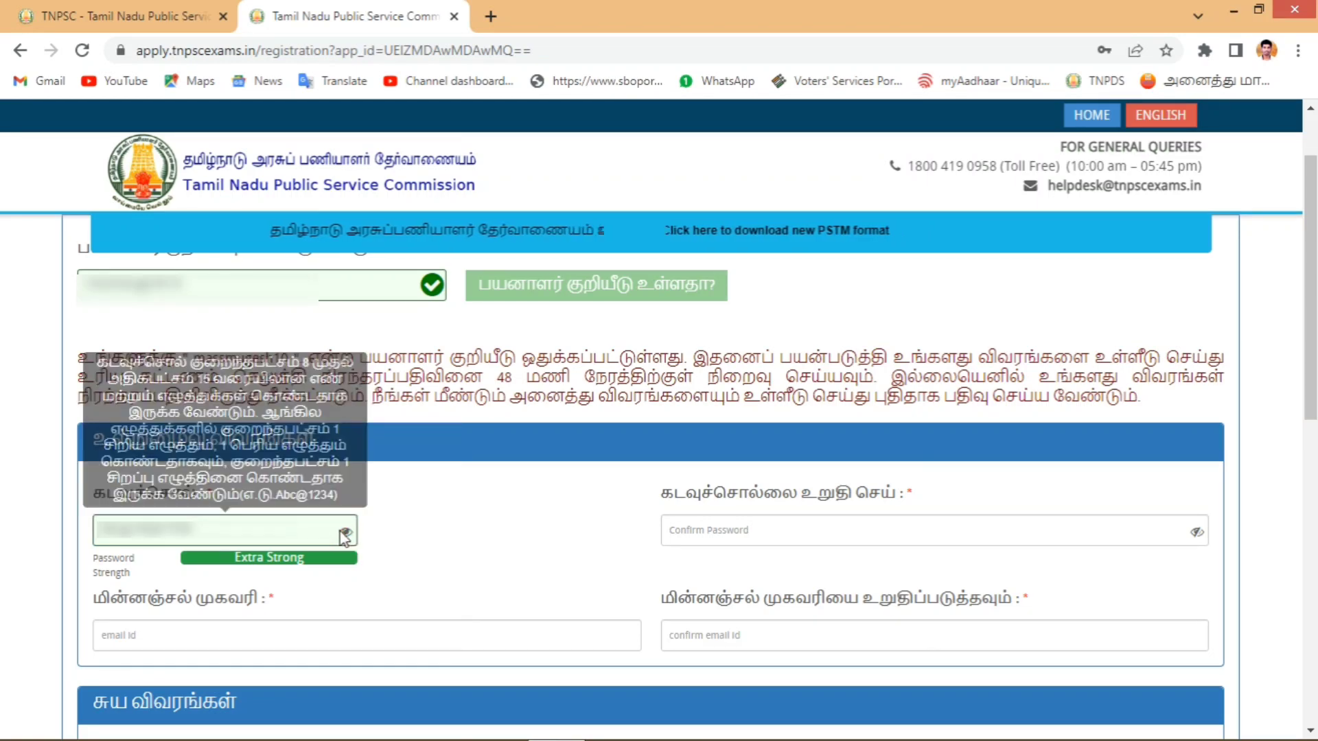
left_click(796, 536)
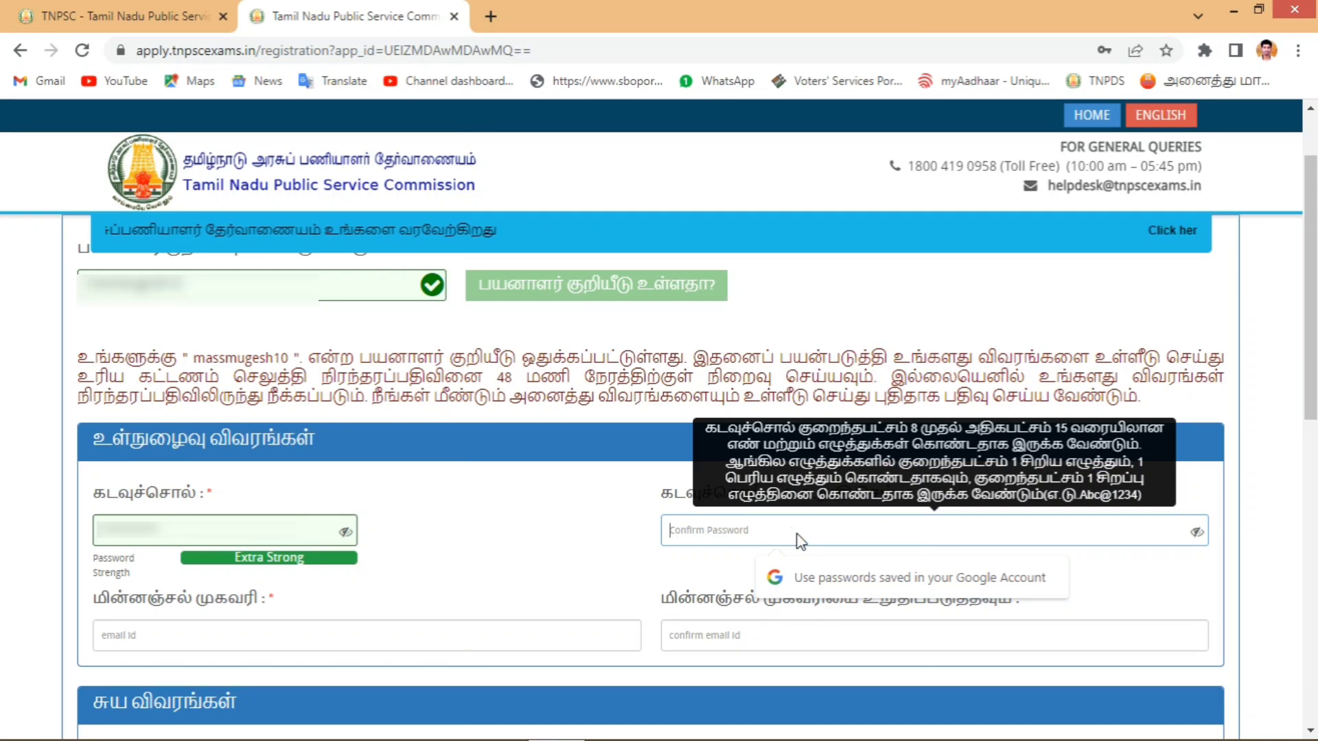
type("M")
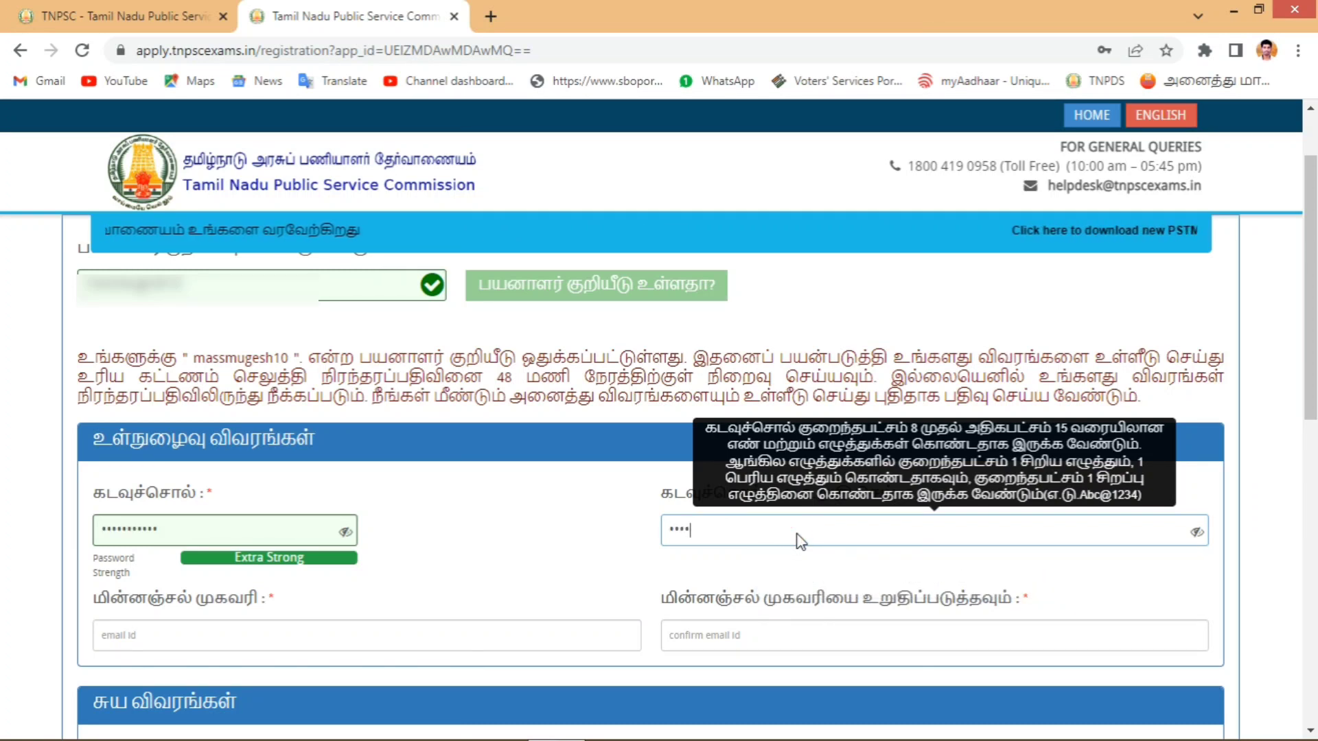
type("•••")
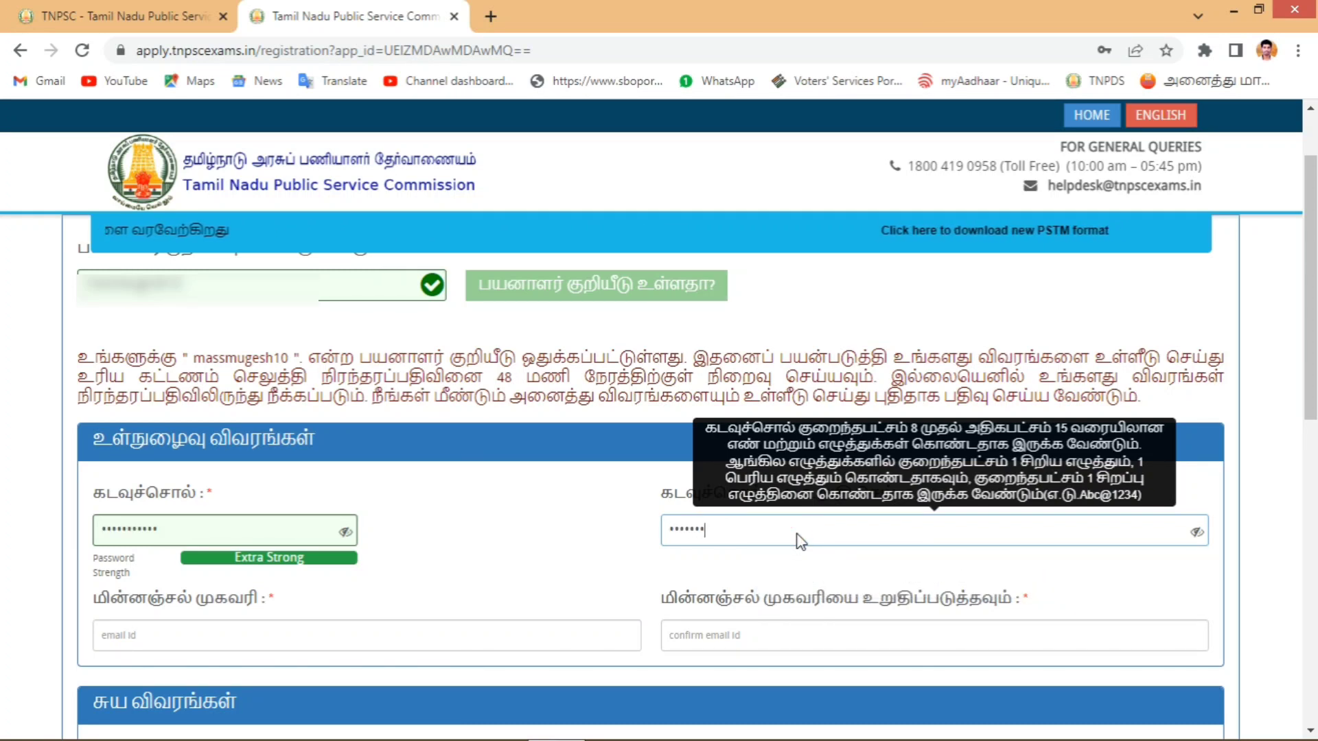
type("•••")
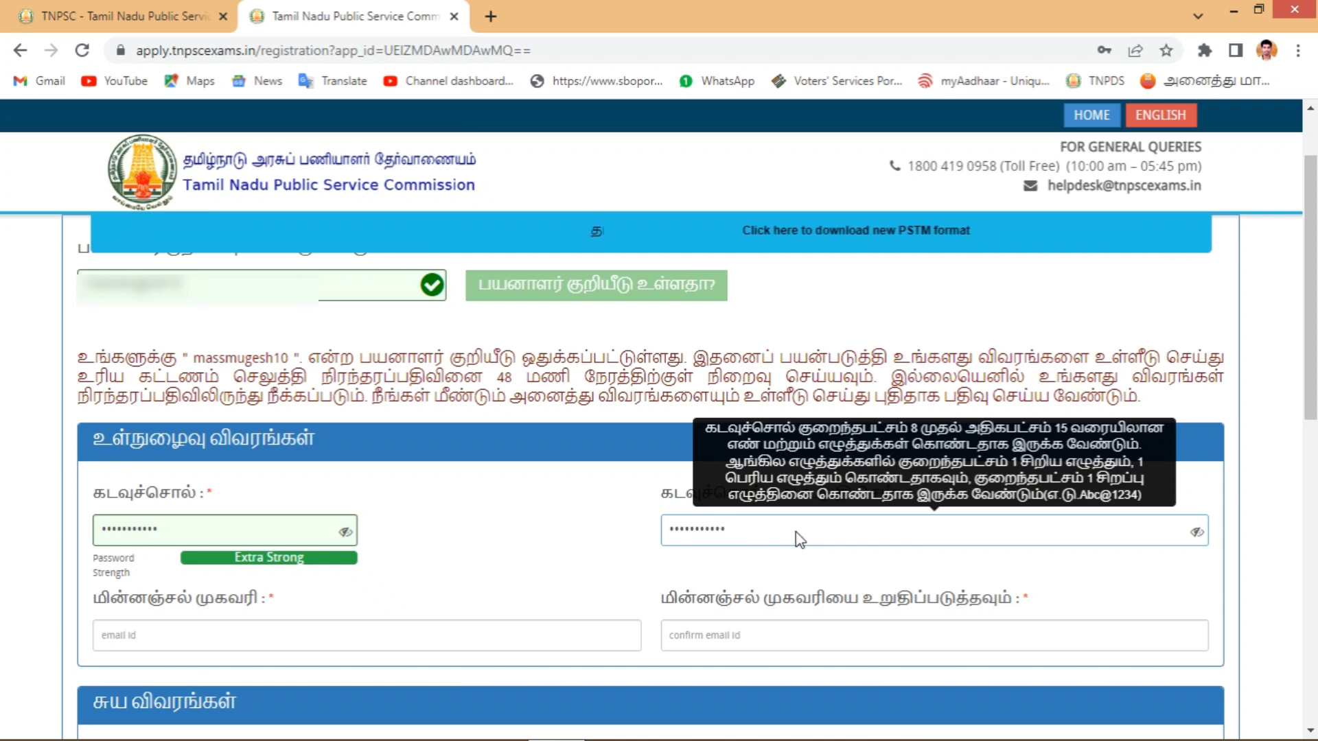
scroll(481, 631, "down", 1)
Enter the applicant's e-mail address and paste it again into the confirm e-mail field.
left_click(487, 539)
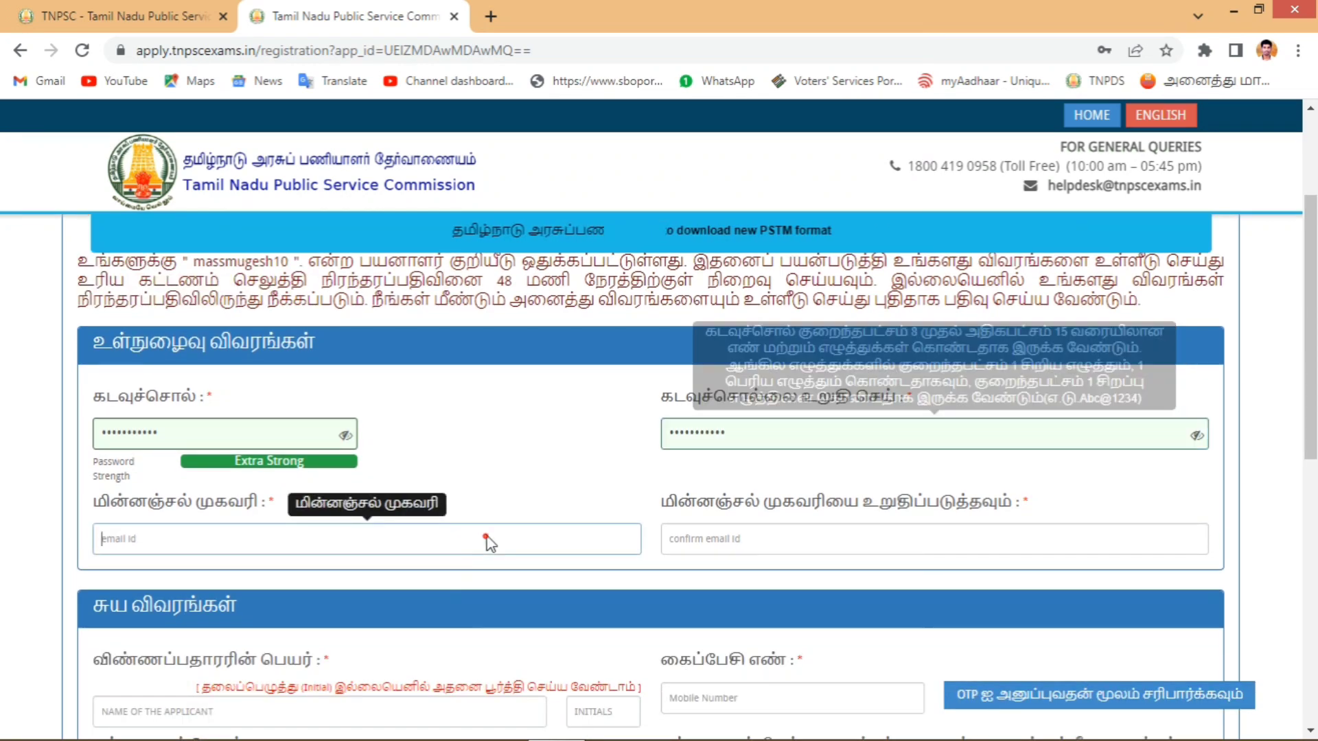
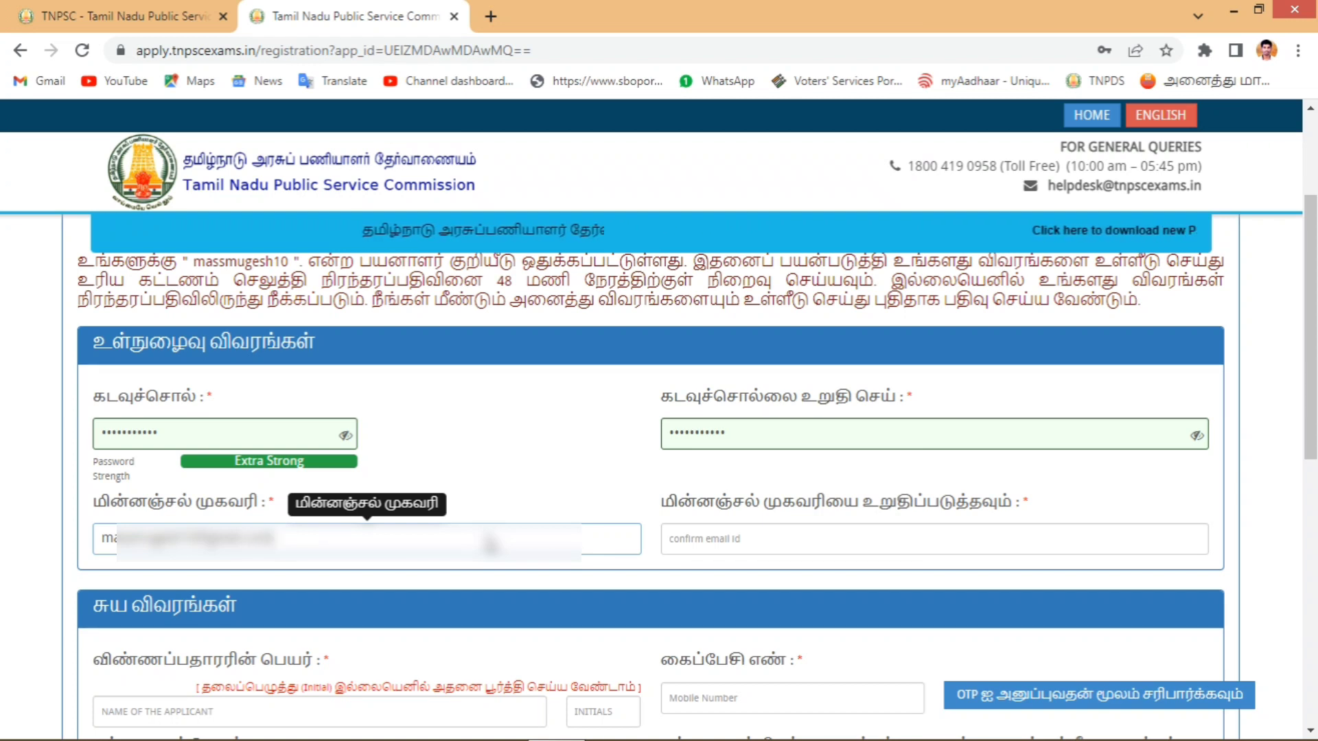
left_click(719, 550)
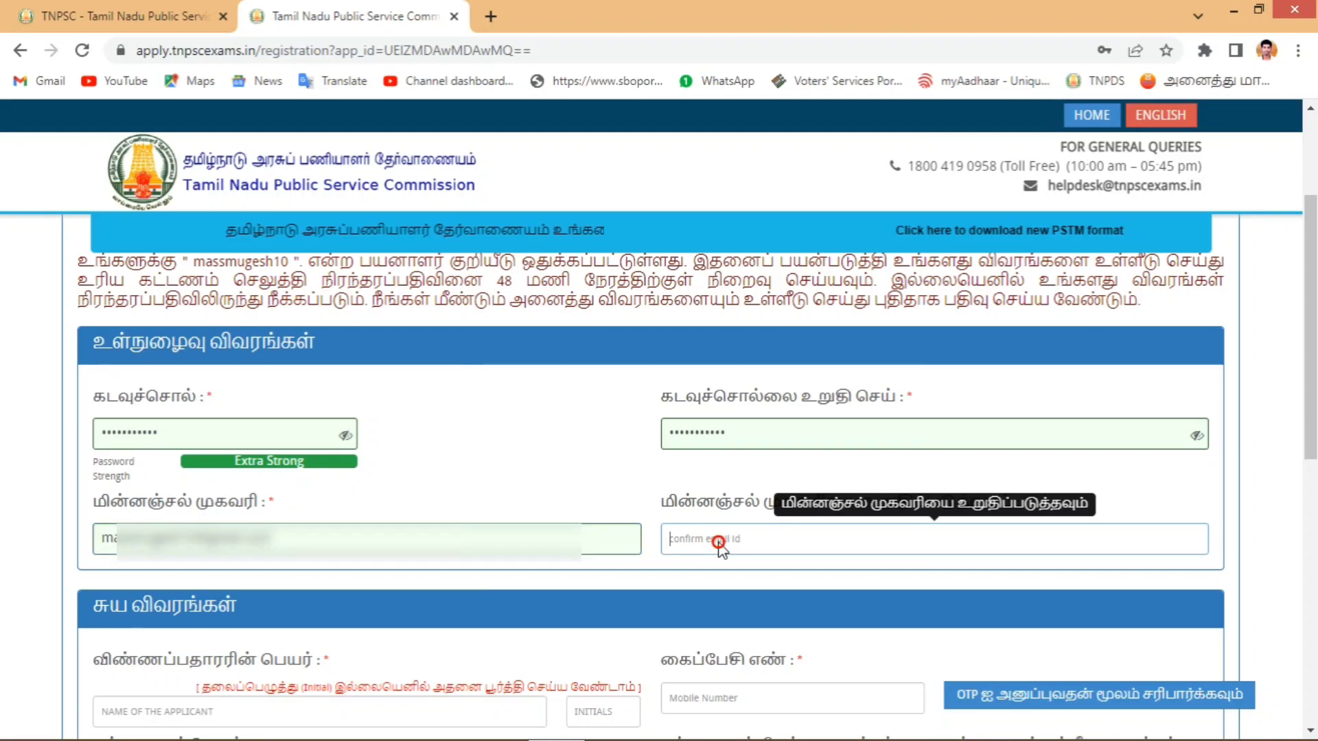
key("ctrl+v")
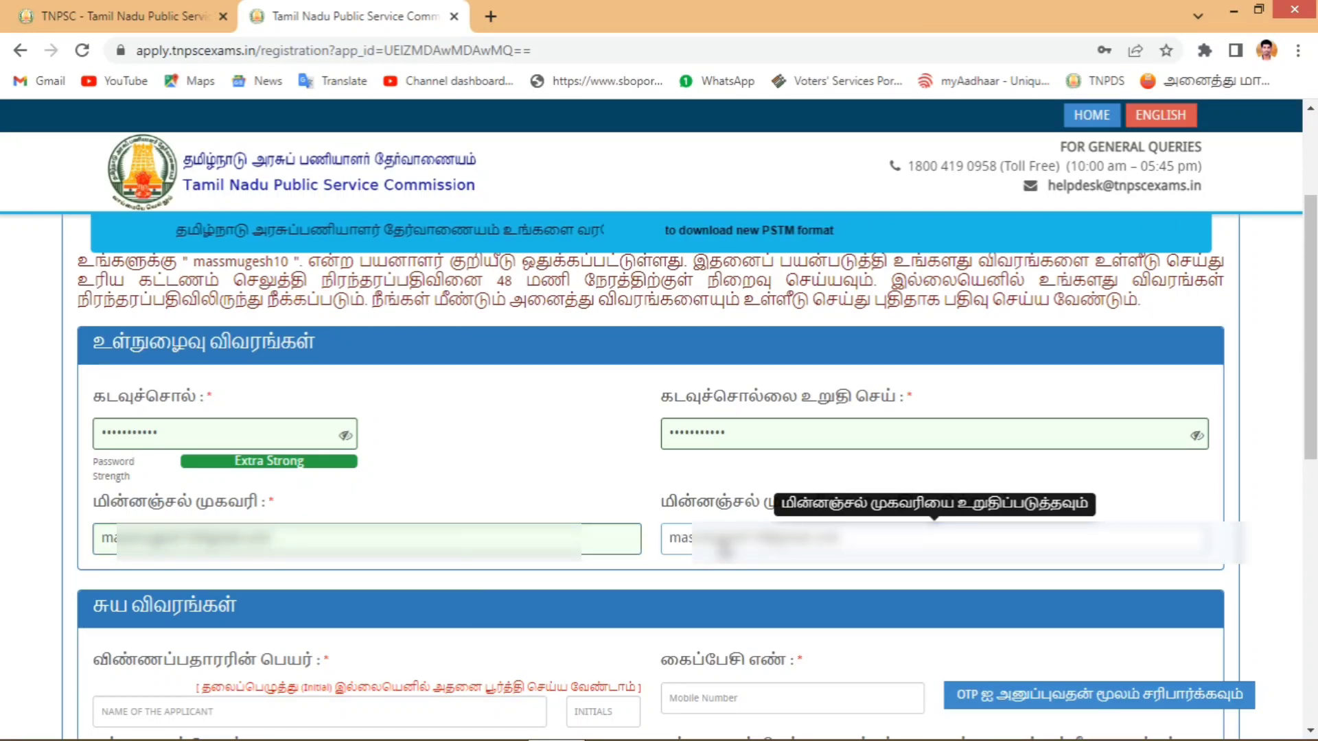
Enter the applicant's full name, correcting a typo, and the applicant's initial.
scroll(459, 488, "down", 3)
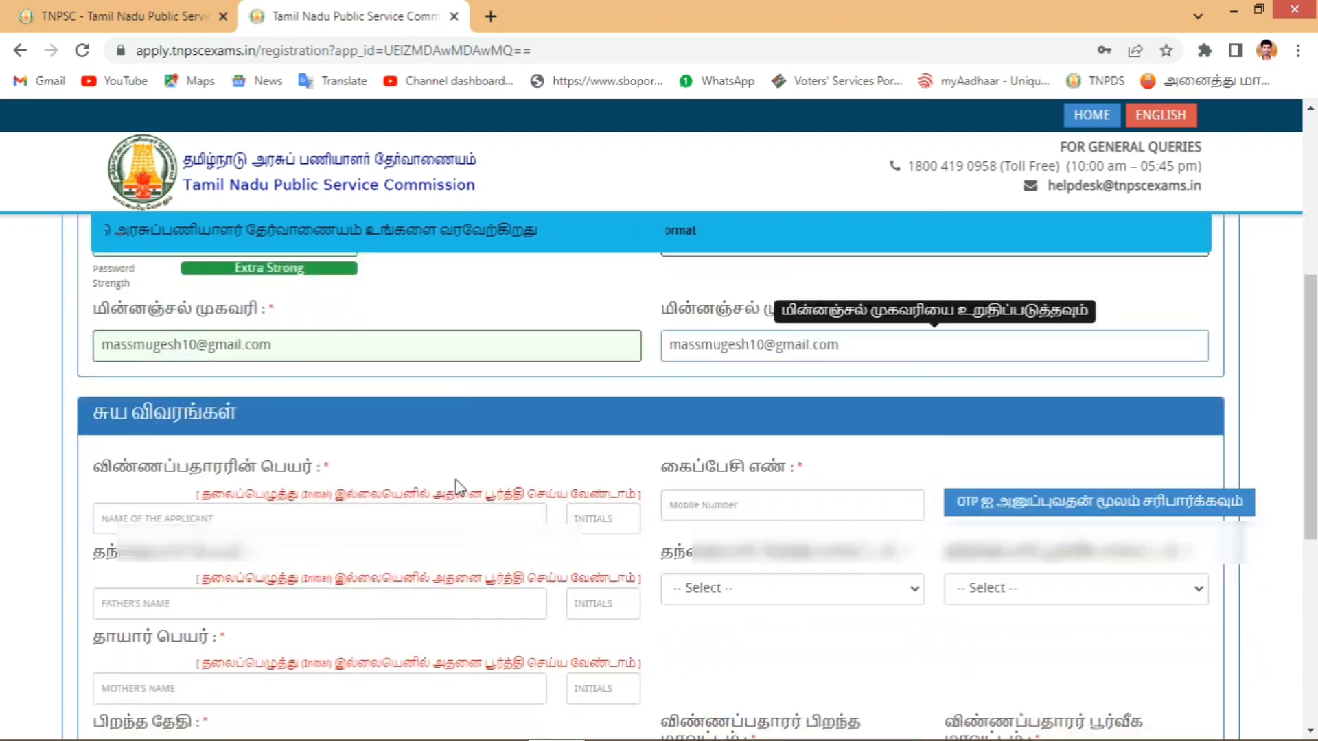
left_click(275, 523)
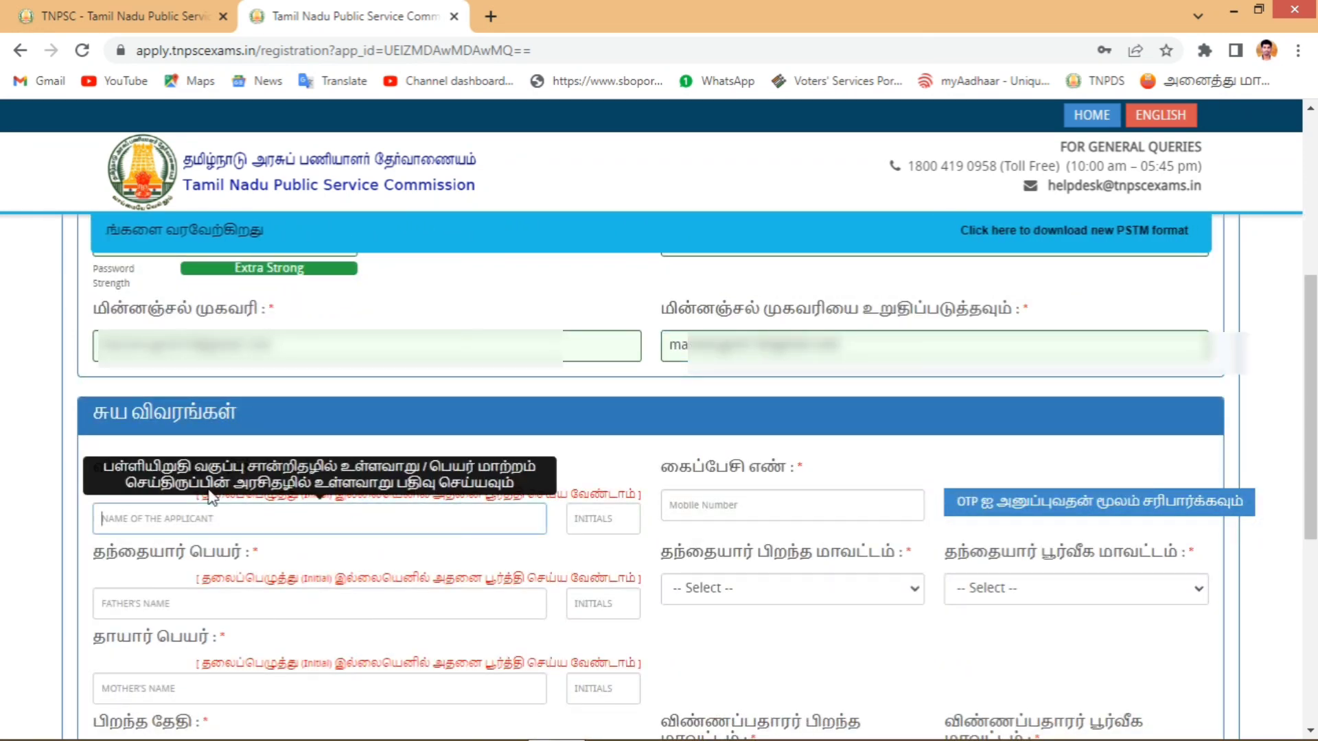
left_click(363, 520)
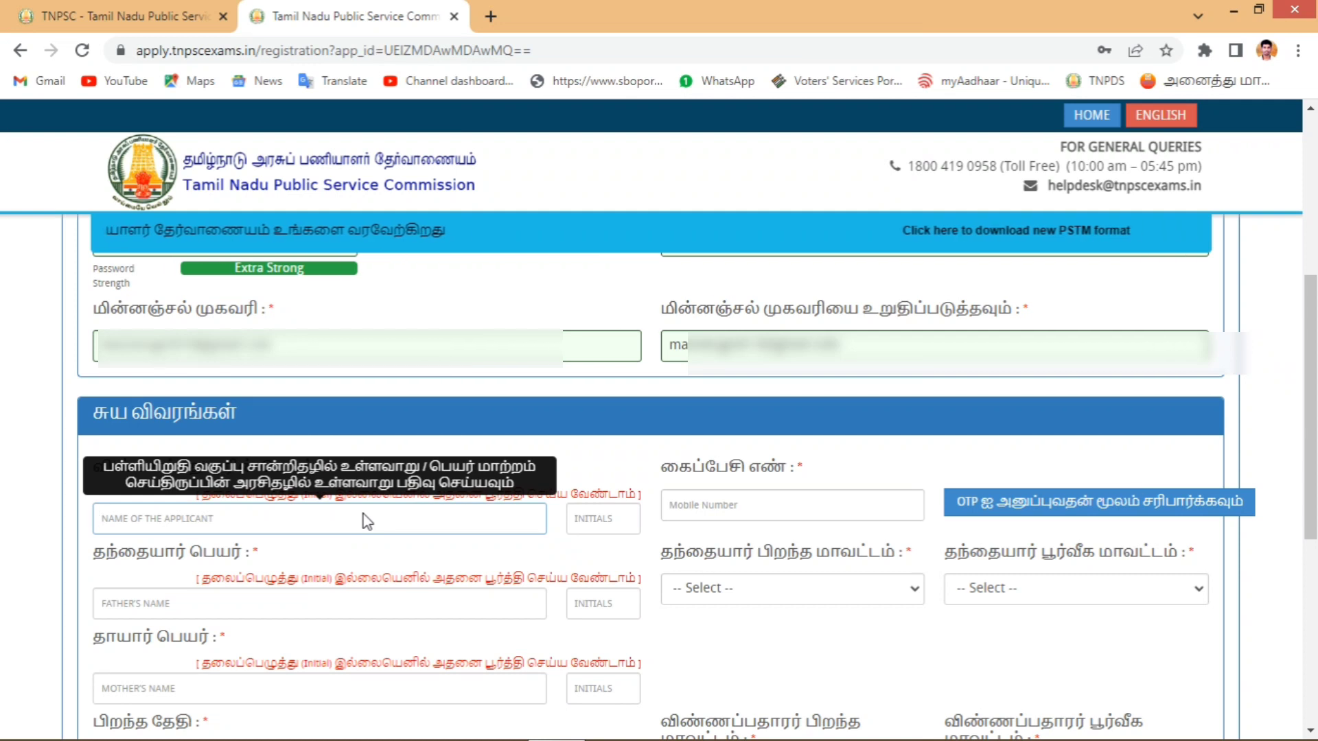
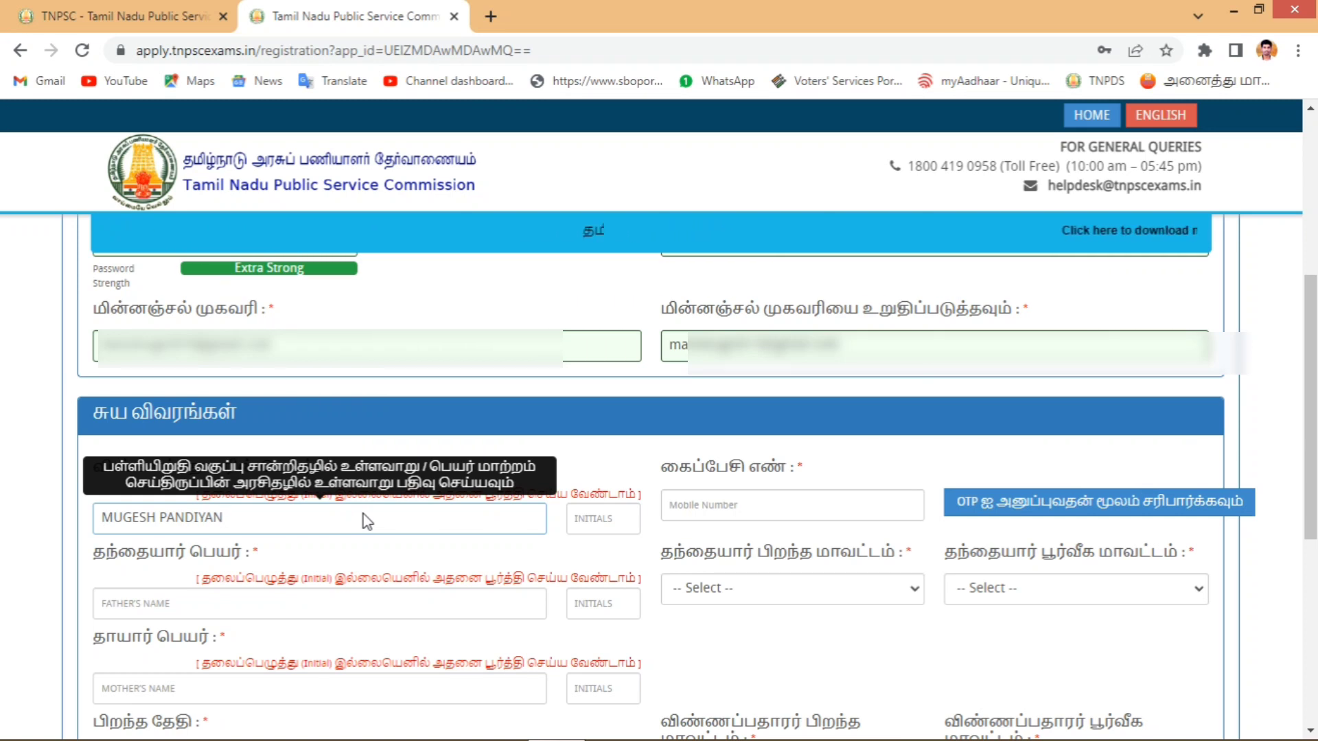
key("Tab")
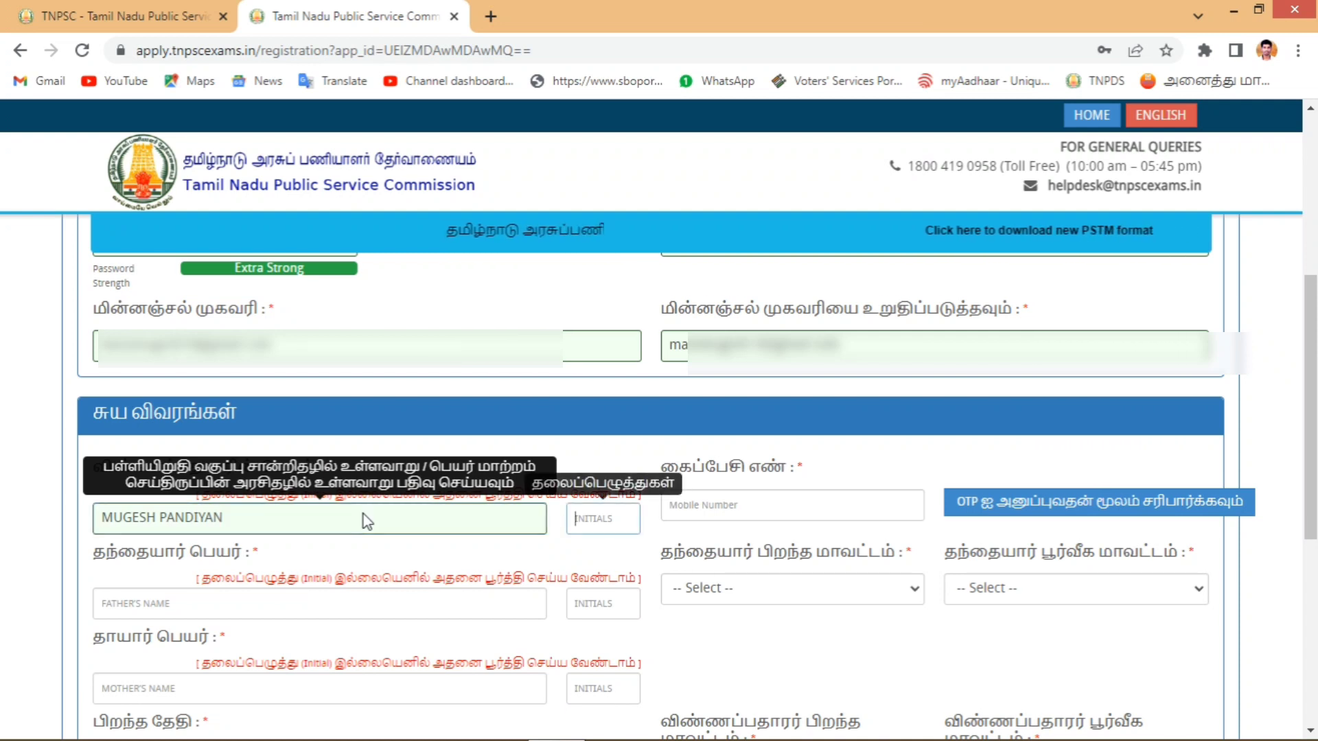
type("K")
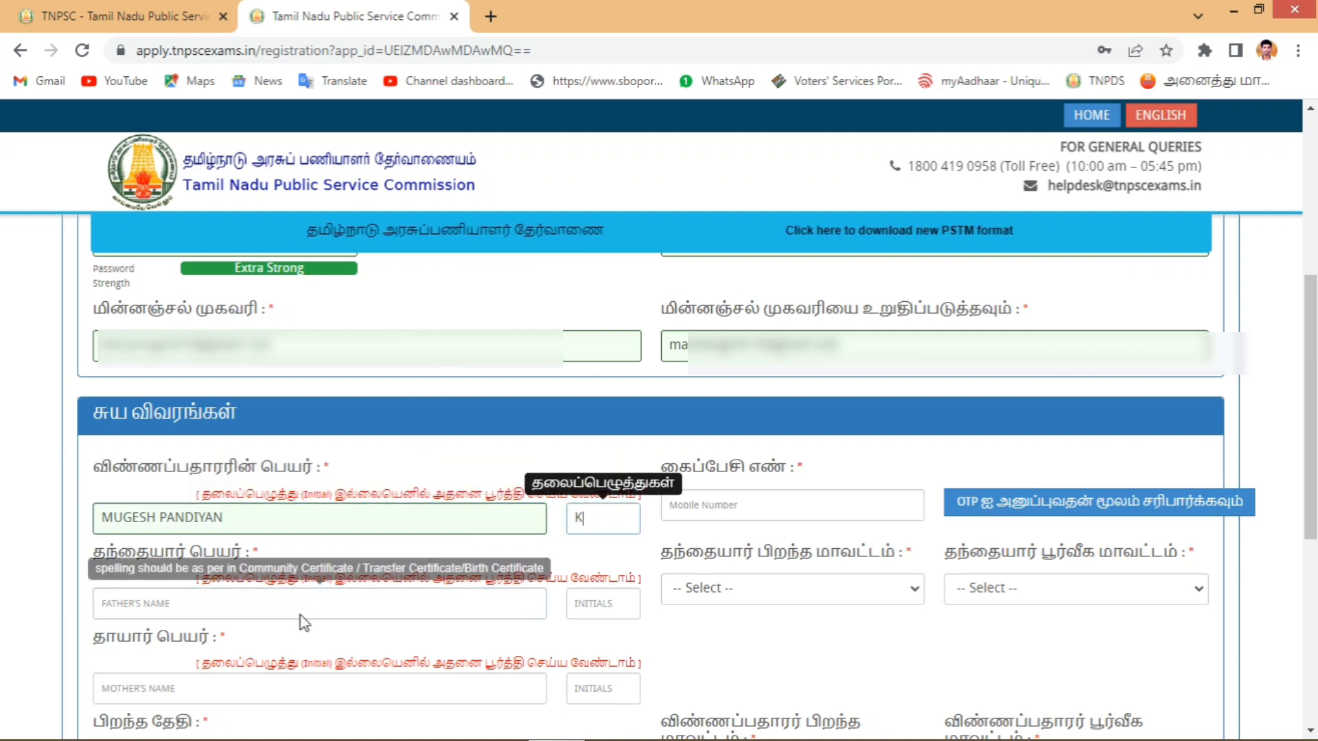
Enter the father's name and his initial.
left_click(304, 611)
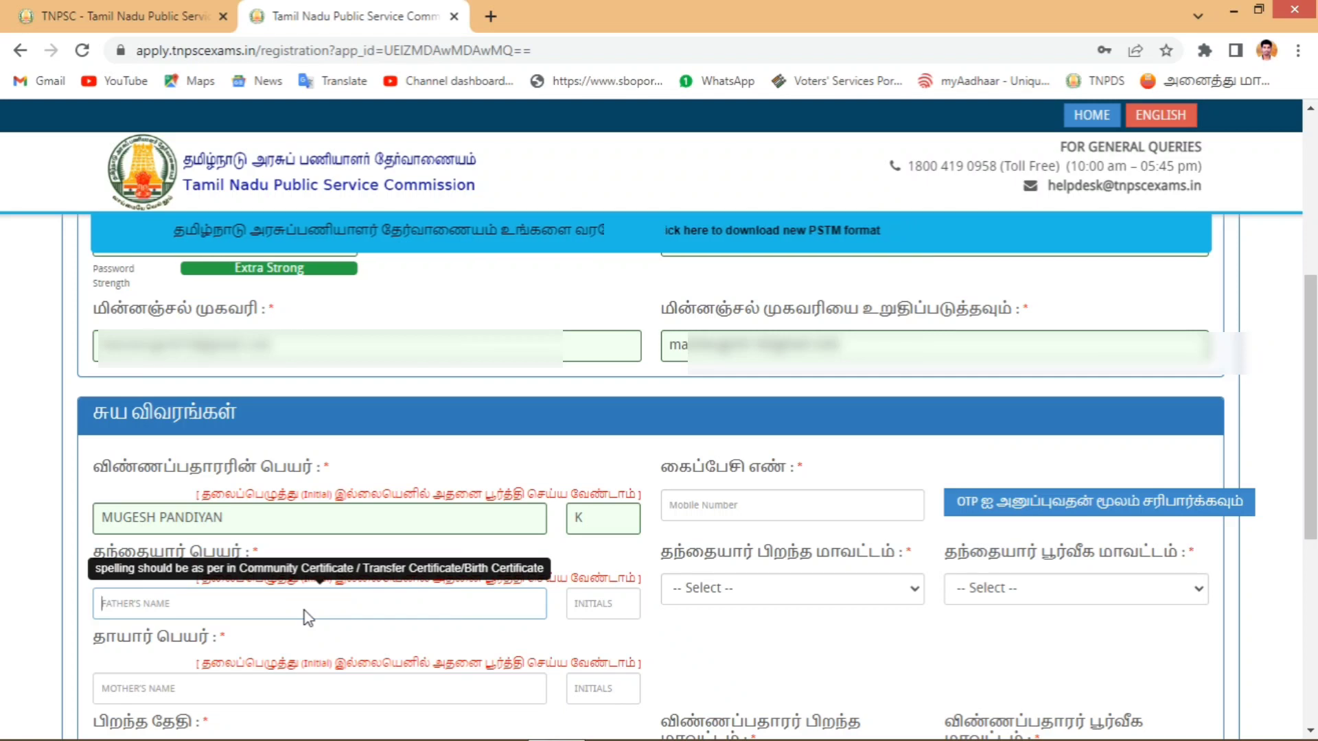
type("KAMARAJ")
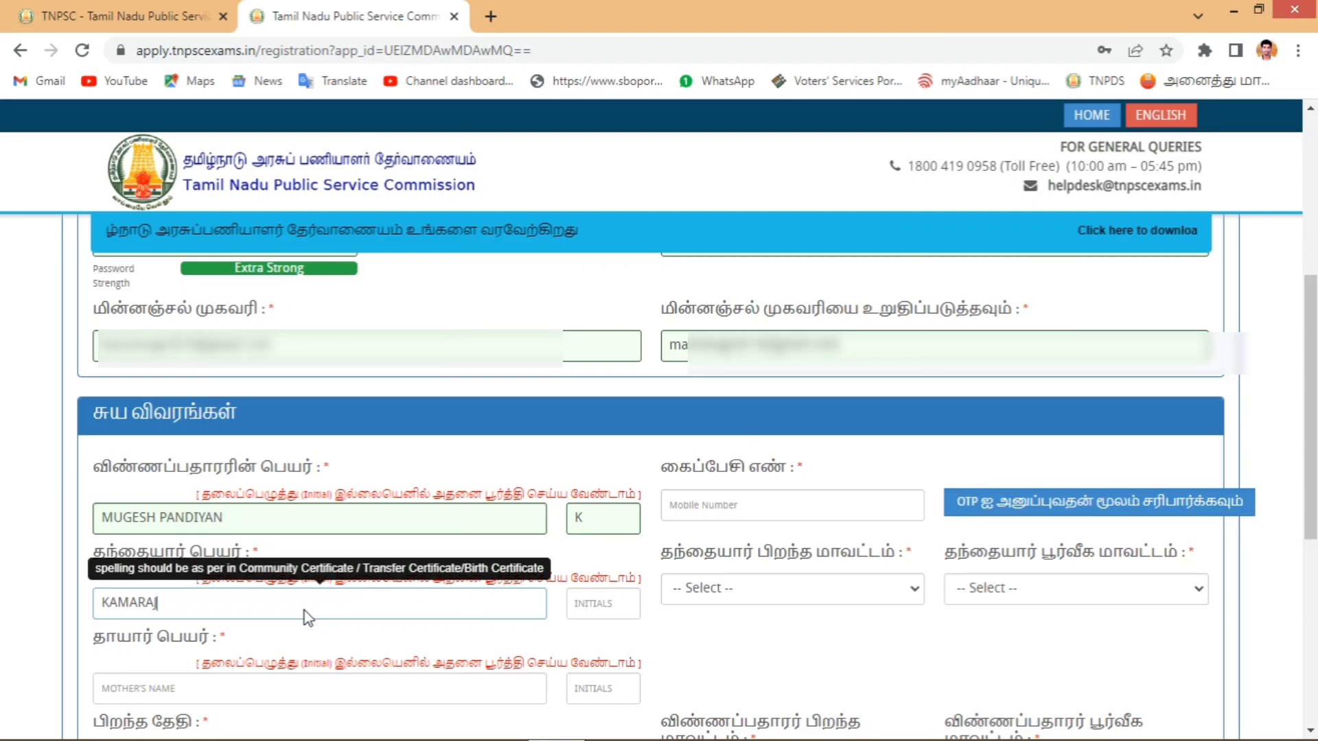
key("Tab")
type("R")
Enter the mother's name and her initial.
scroll(307, 617, "down", 1)
left_click(313, 588)
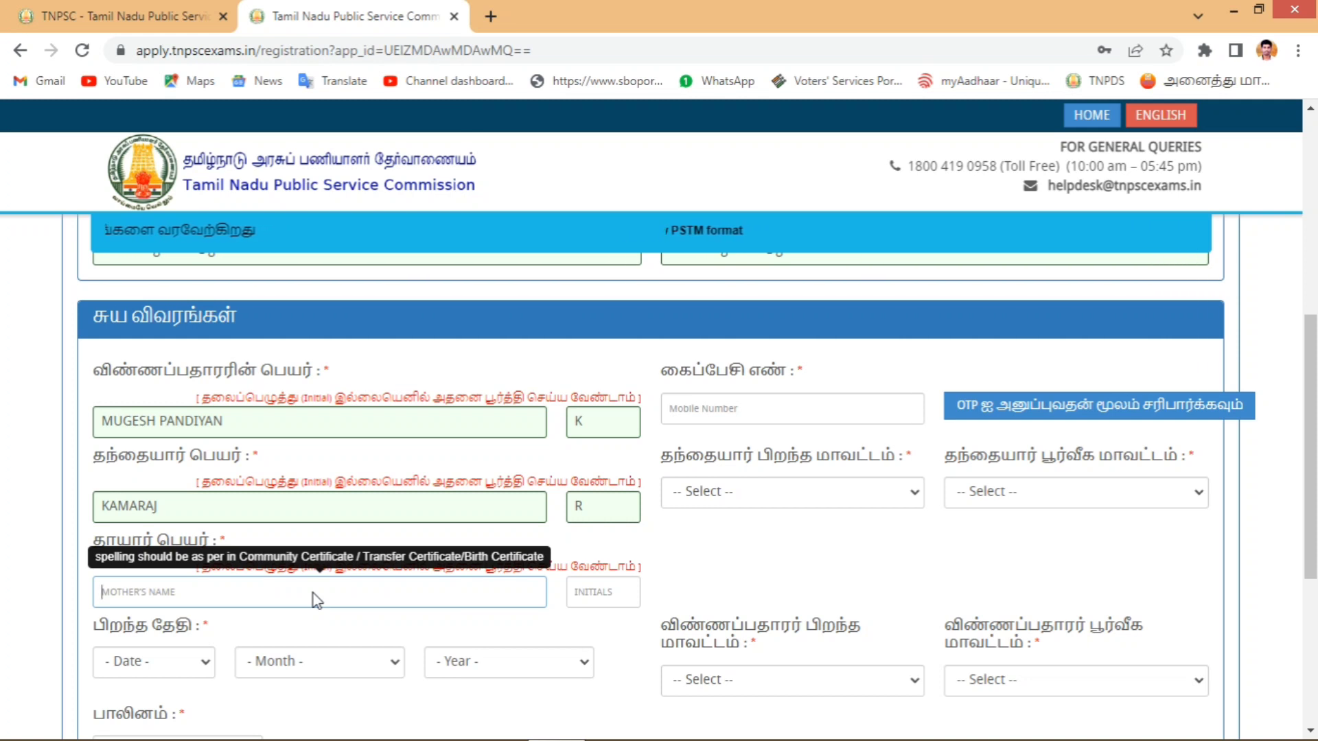
type("VASANTHA")
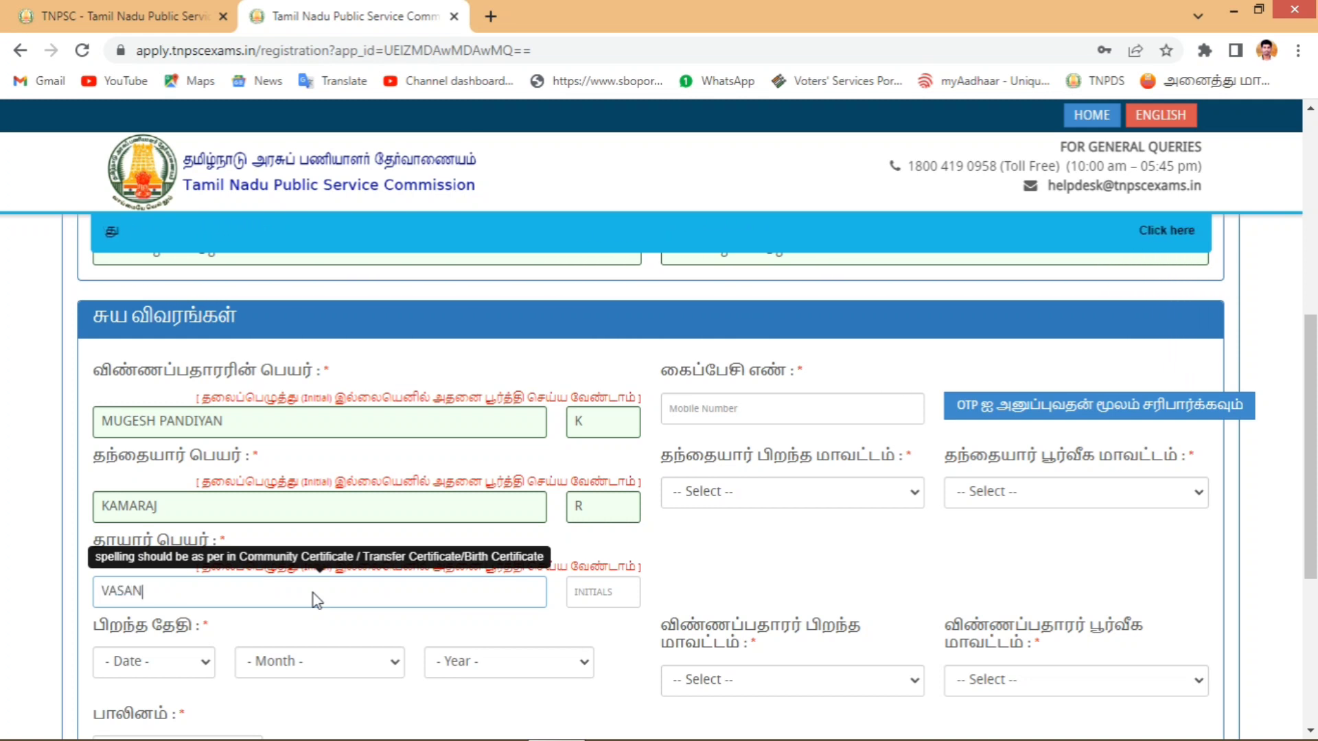
left_click(586, 592)
type("K")
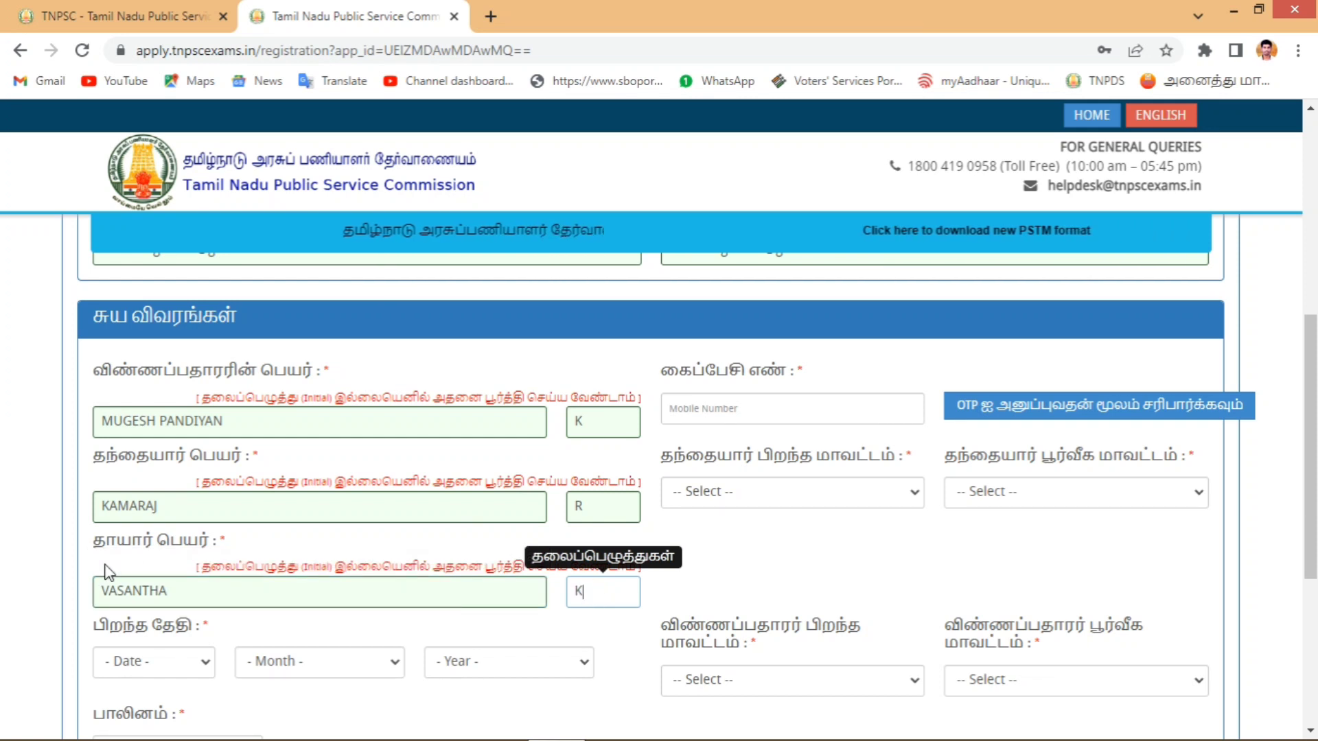
scroll(184, 645, "down", 1)
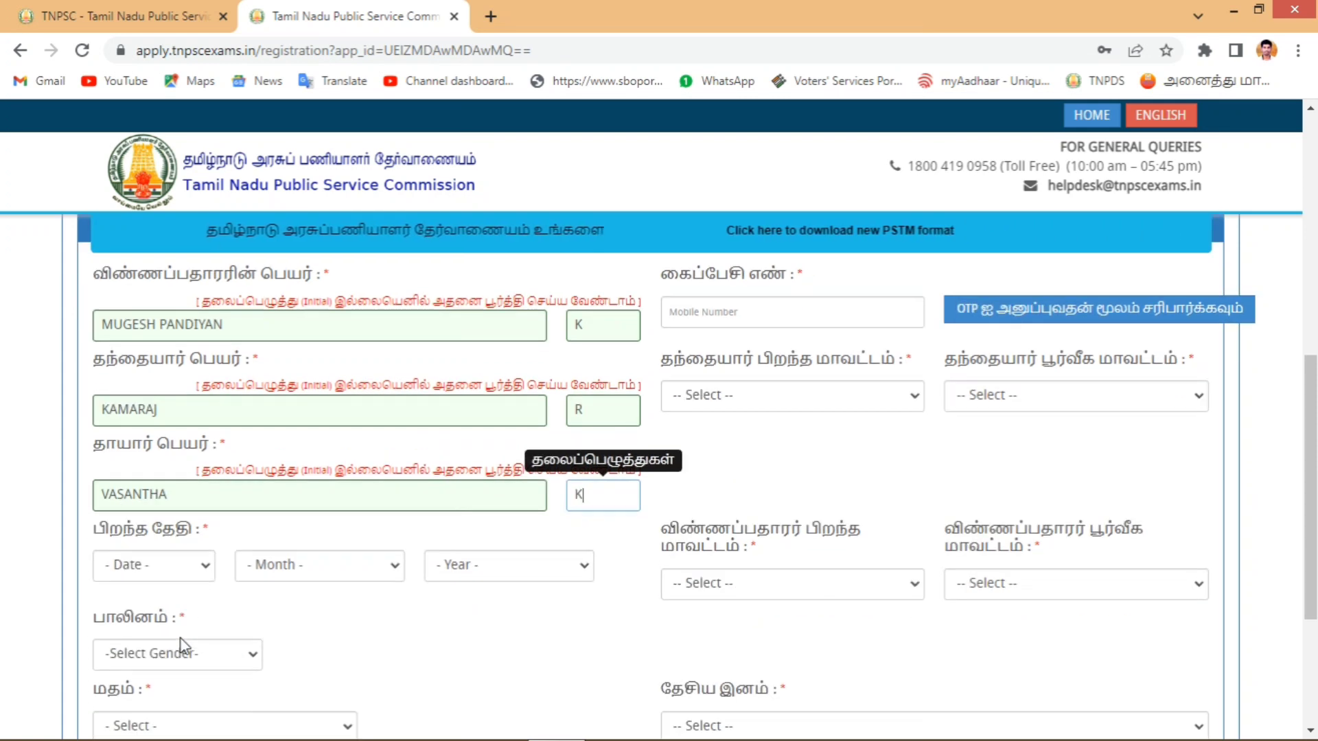
left_click(197, 571)
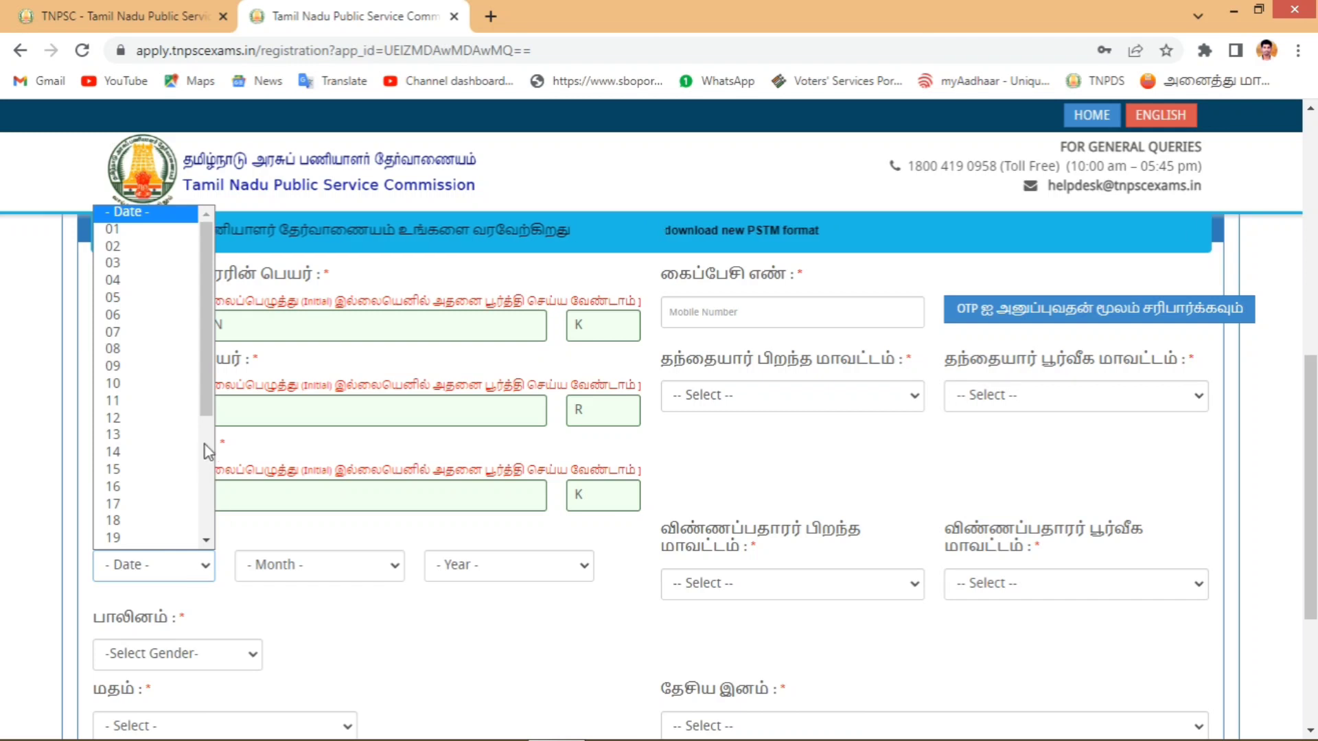
scroll(209, 426, "down", 1)
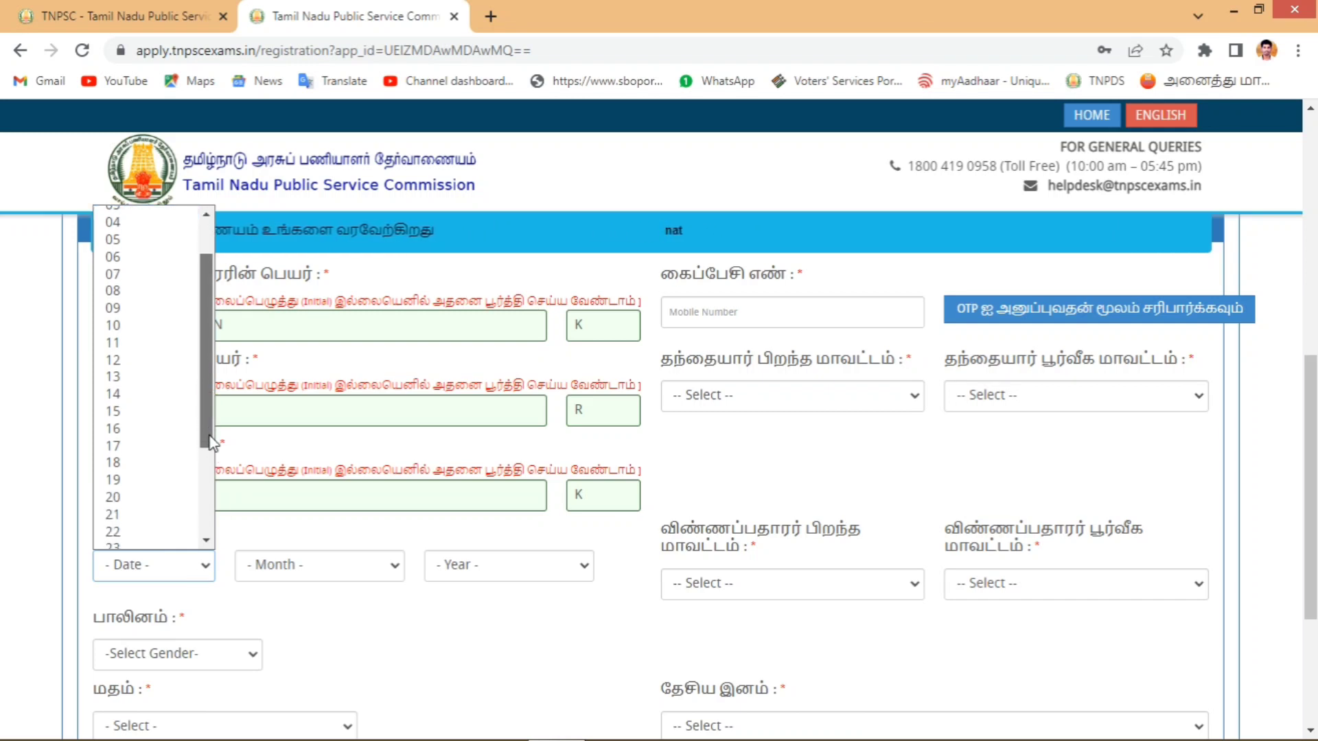
scroll(151, 309, "up", 1)
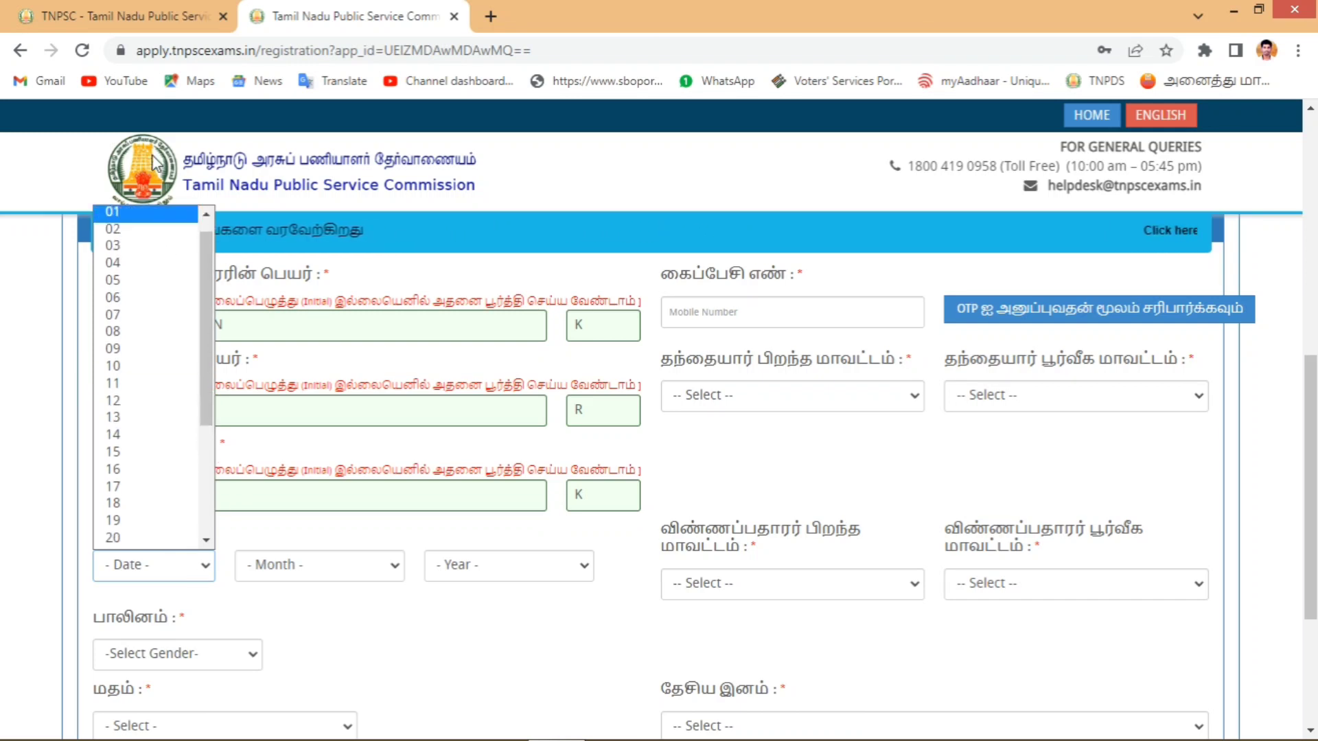
left_click(117, 282)
left_click(315, 568)
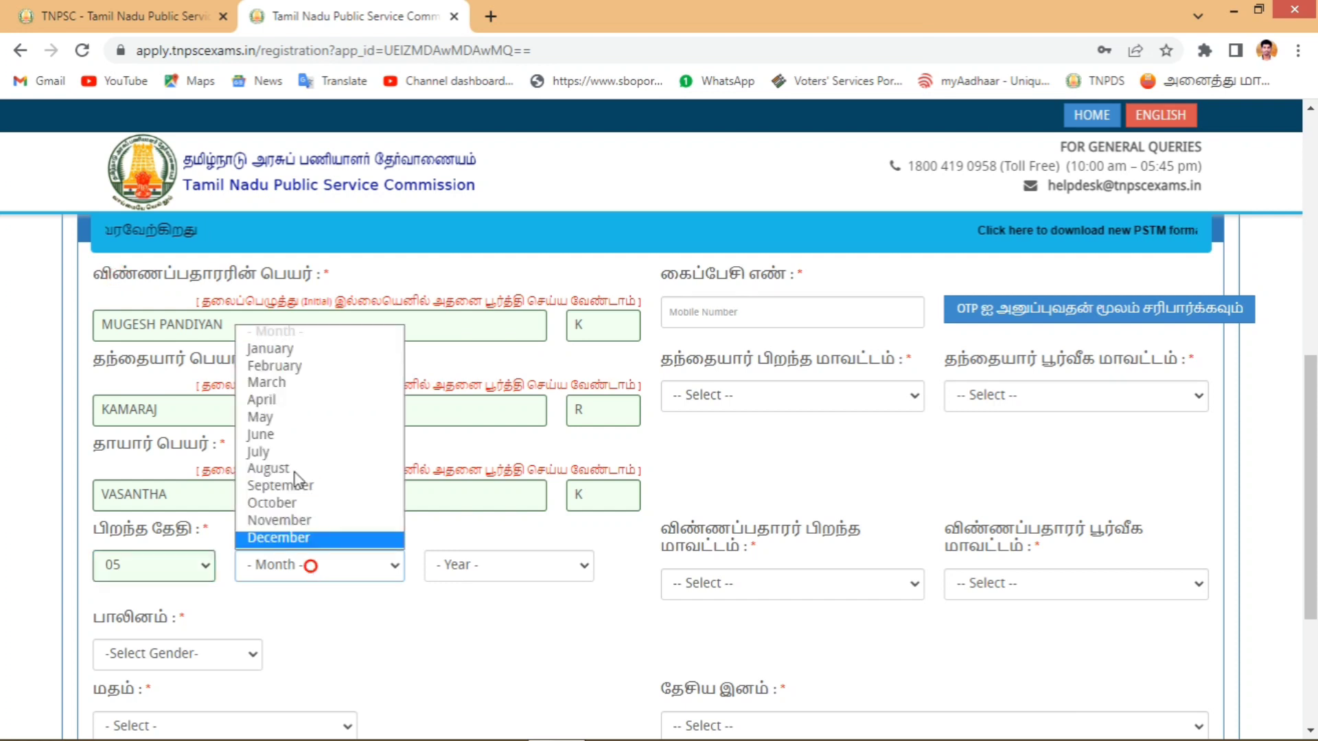
left_click(286, 386)
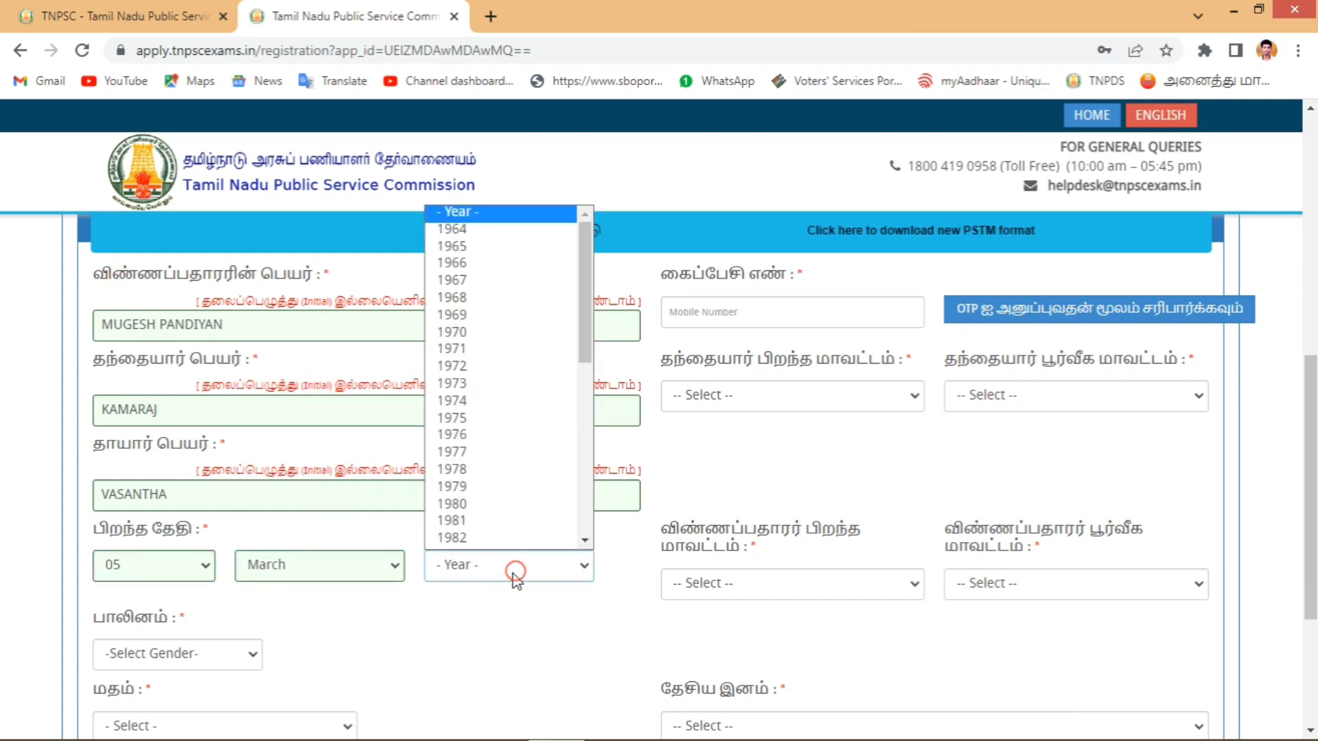
scroll(518, 543, "down", 6)
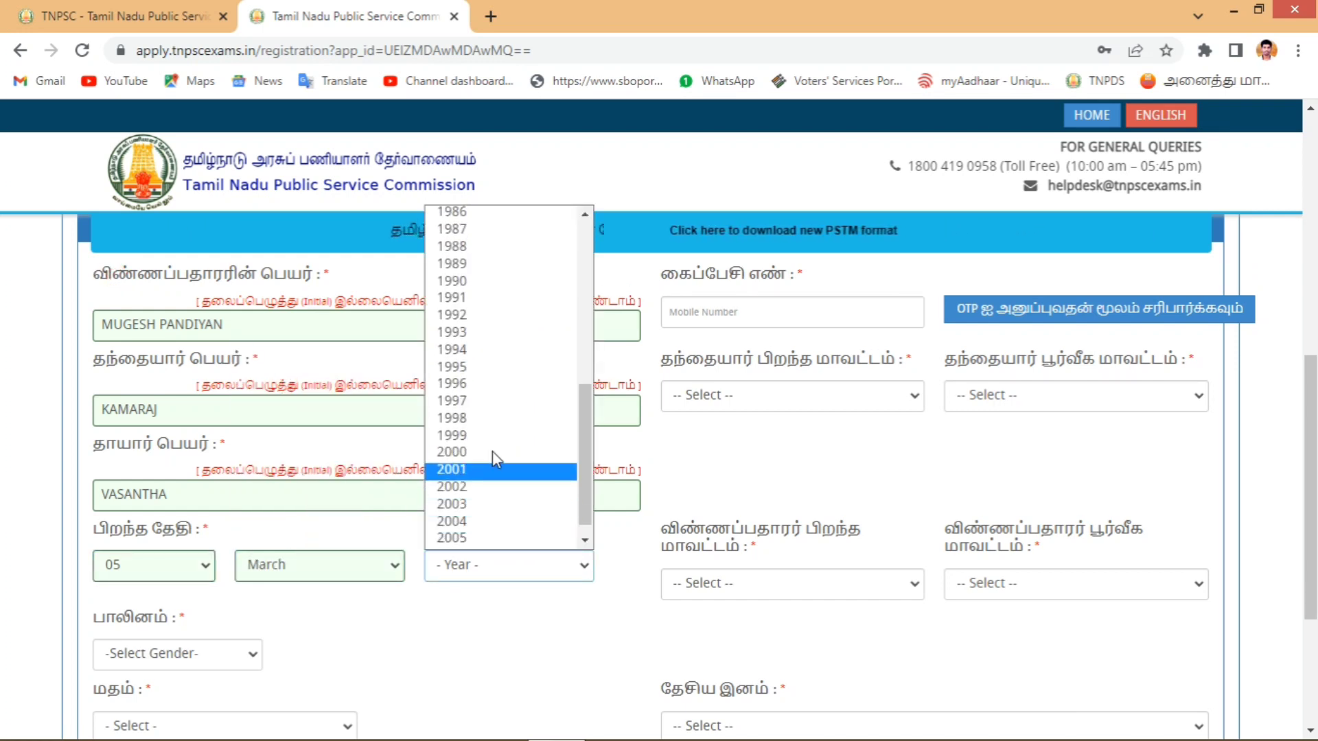
left_click(501, 420)
left_click(813, 343)
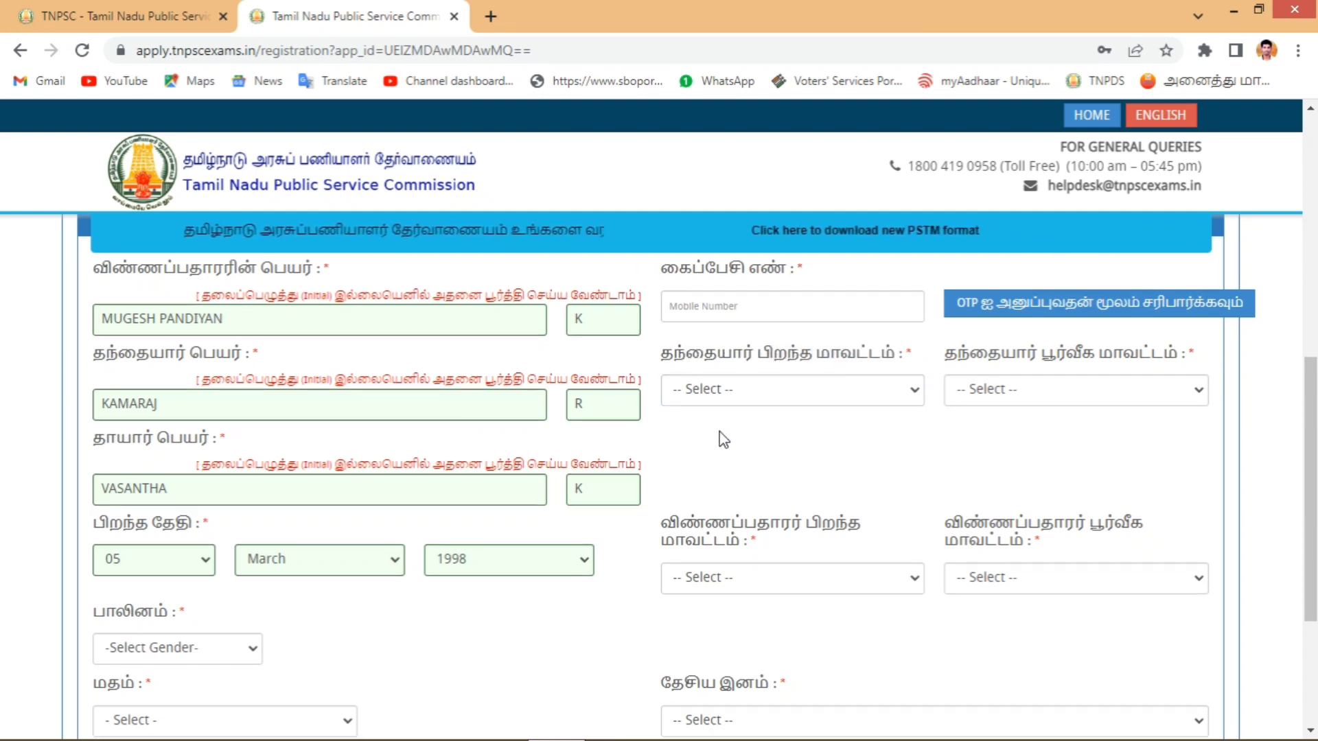
scroll(721, 437, "down", 5)
scroll(717, 431, "up", 3)
scroll(707, 433, "up", 2)
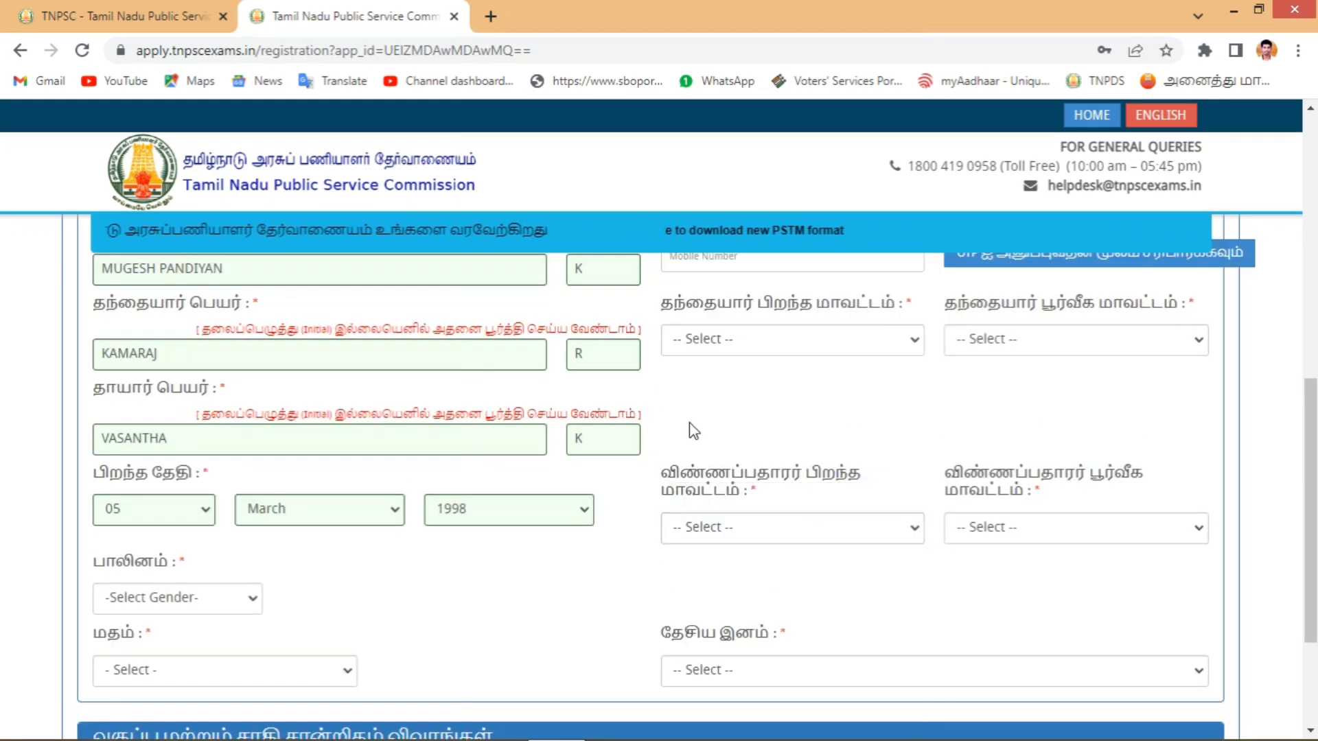
Select Male as gender, confirm it, and choose Hindu as religion.
left_click(188, 598)
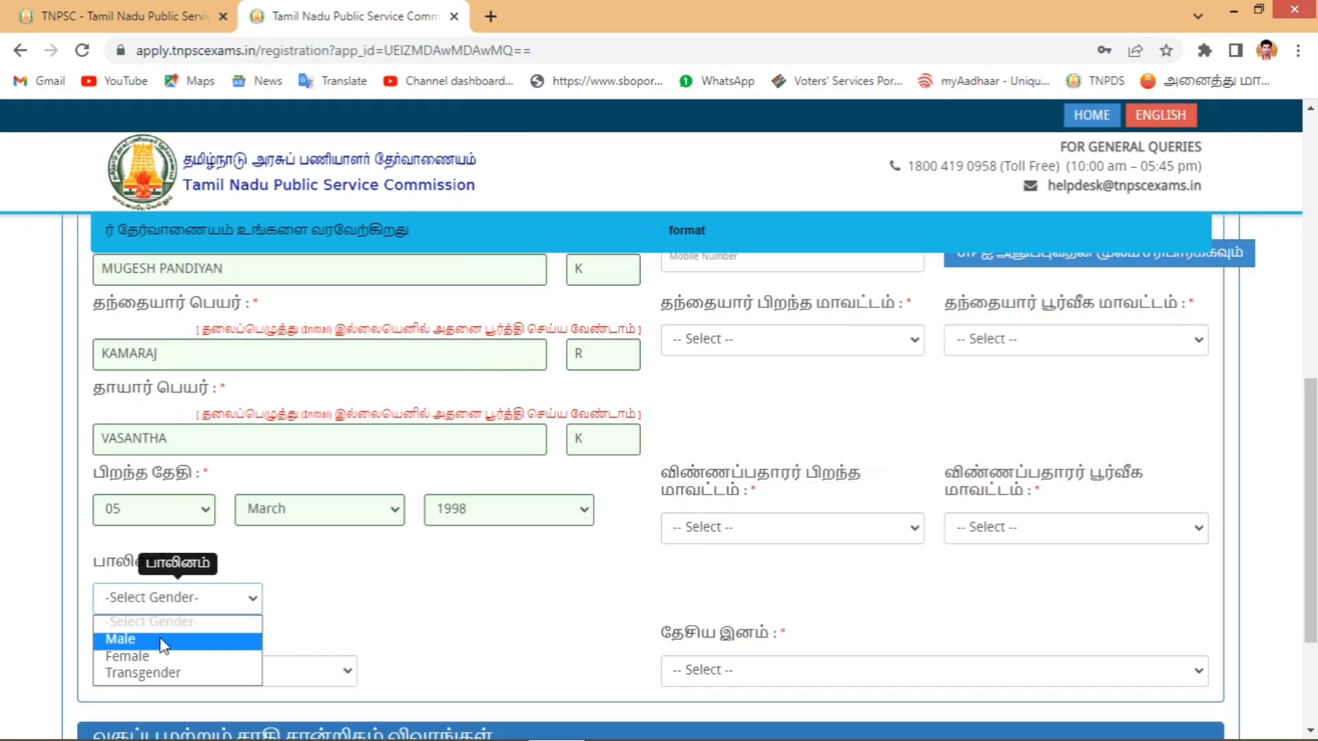
left_click(156, 637)
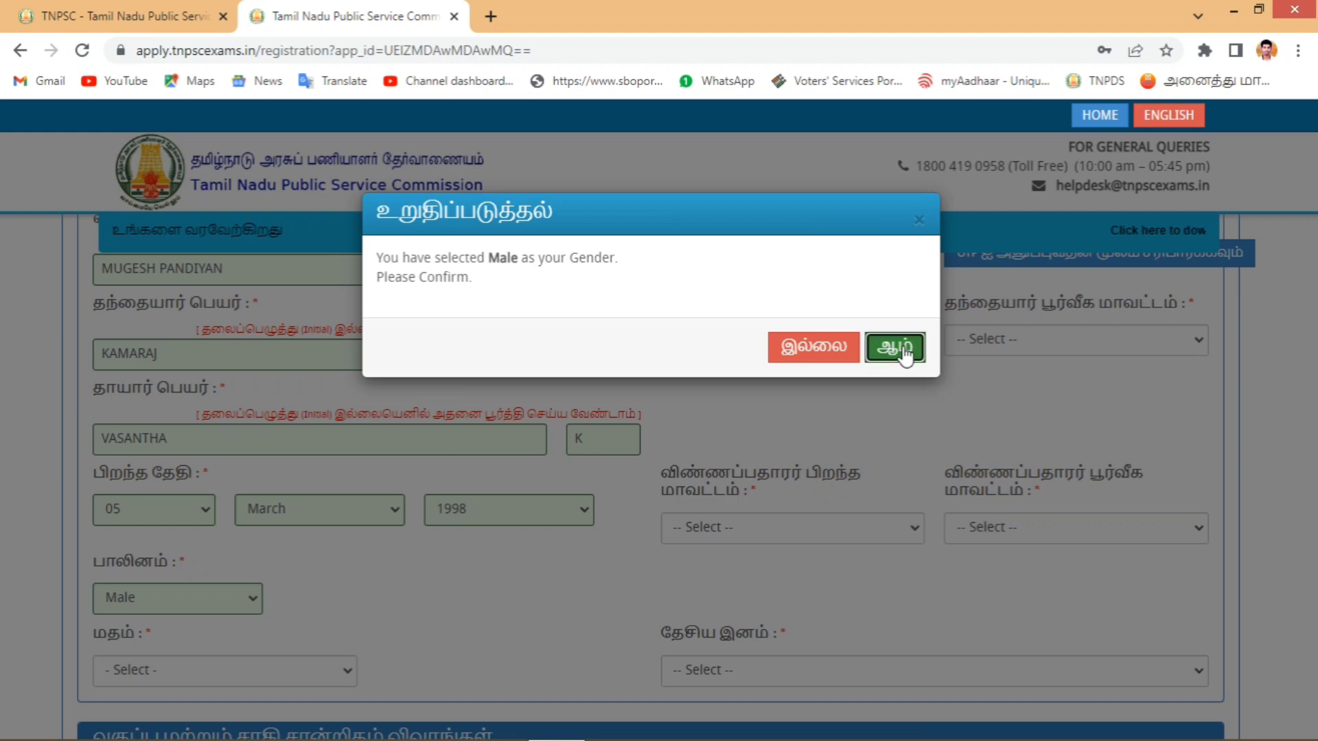
left_click(902, 346)
scroll(319, 419, "down", 2)
left_click(291, 573)
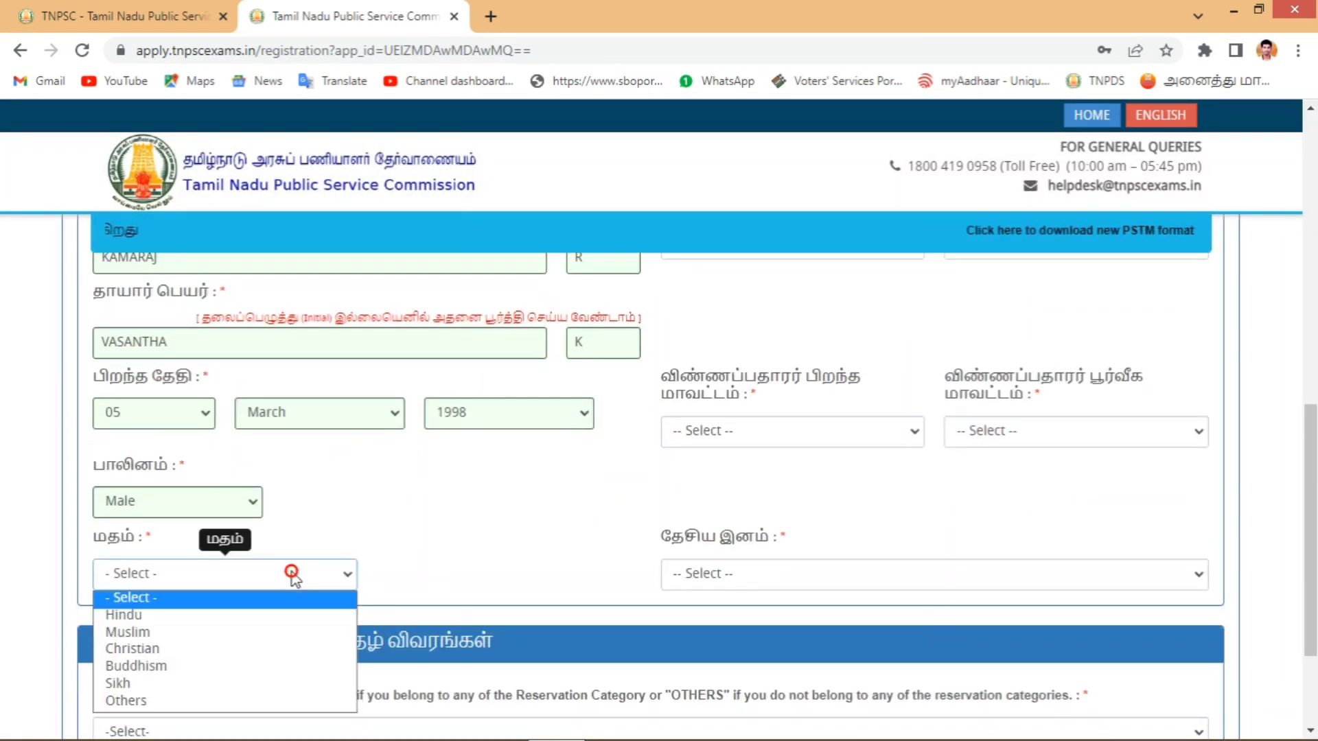
left_click(221, 615)
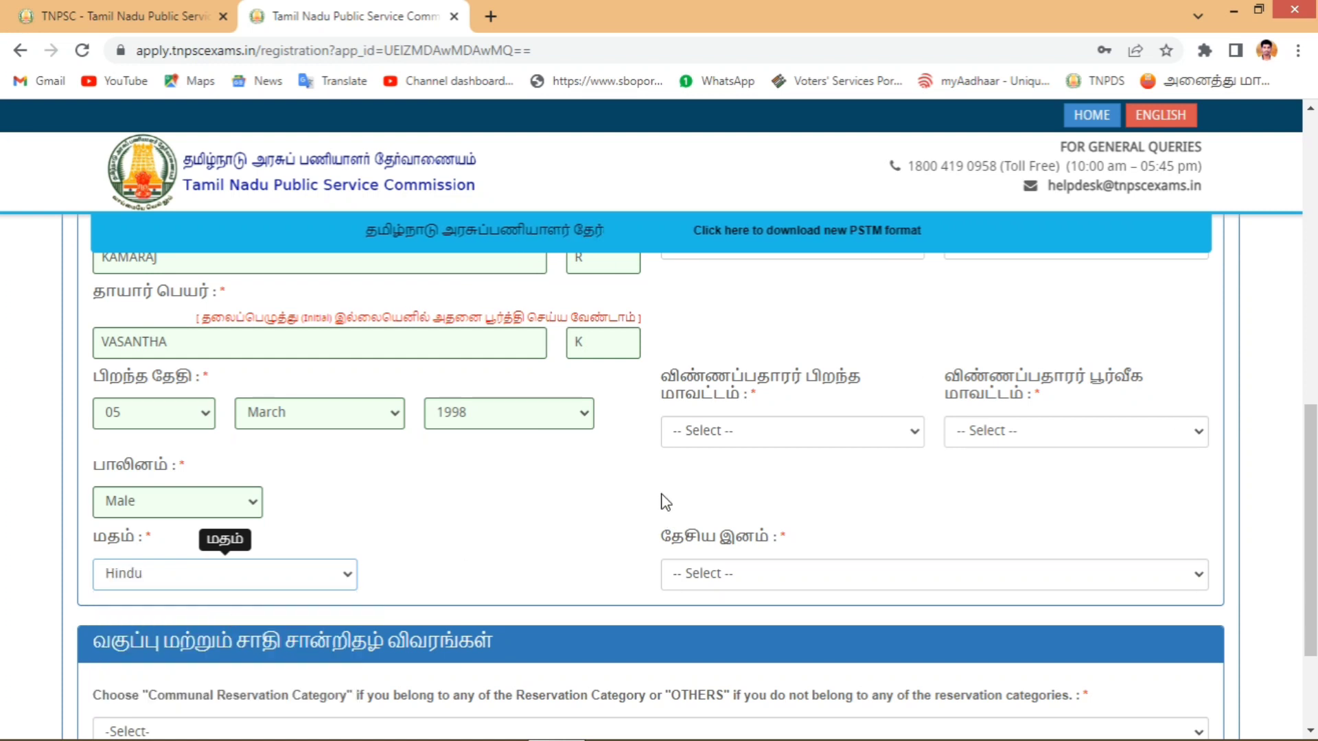
scroll(664, 501, "up", 3)
left_click(762, 355)
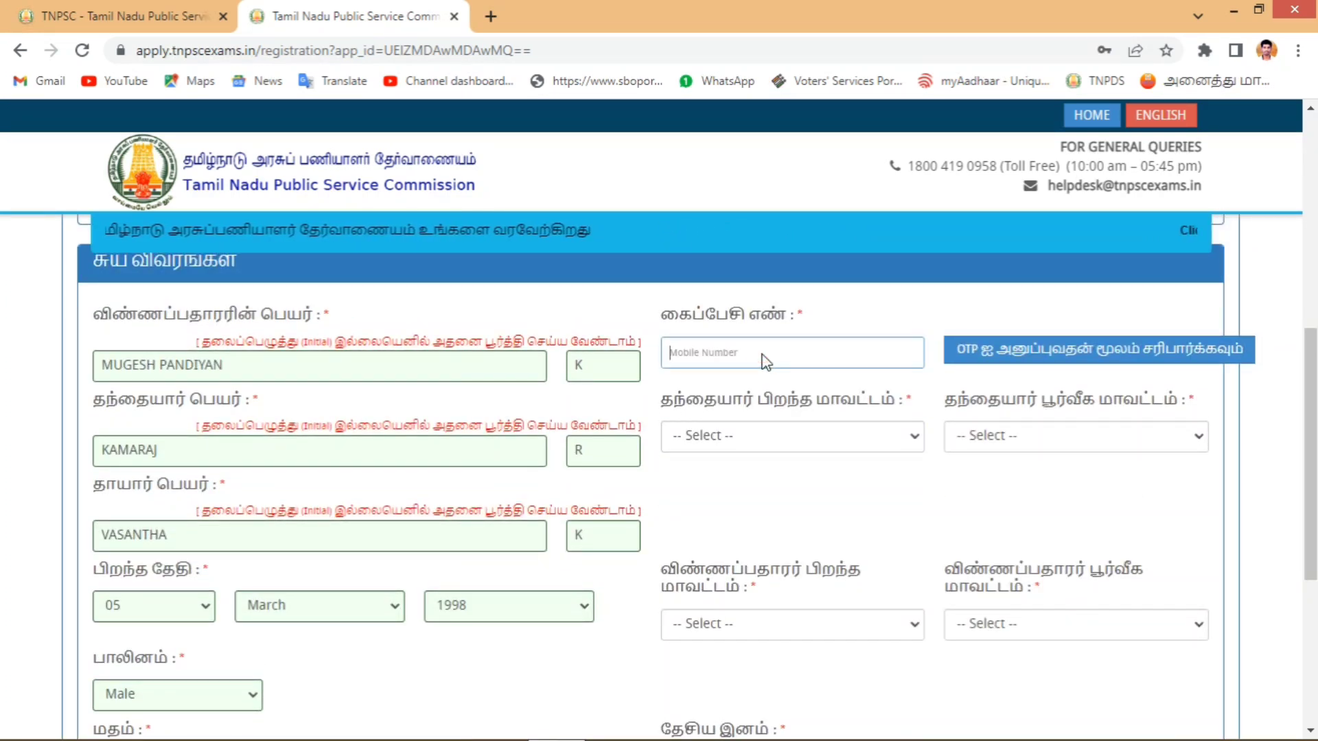
Enter the applicant's mobile number, request an OTP, and verify it with the received code.
type("709")
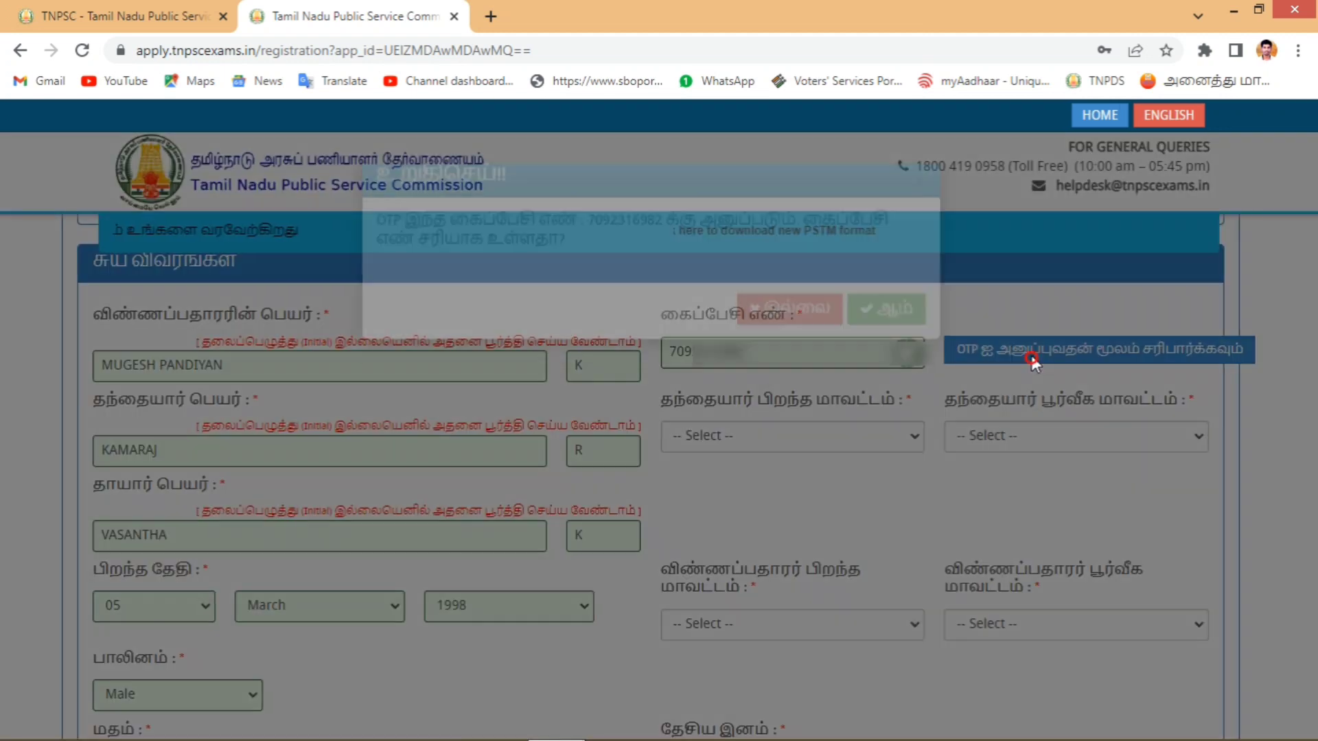
left_click(1033, 361)
left_click(893, 346)
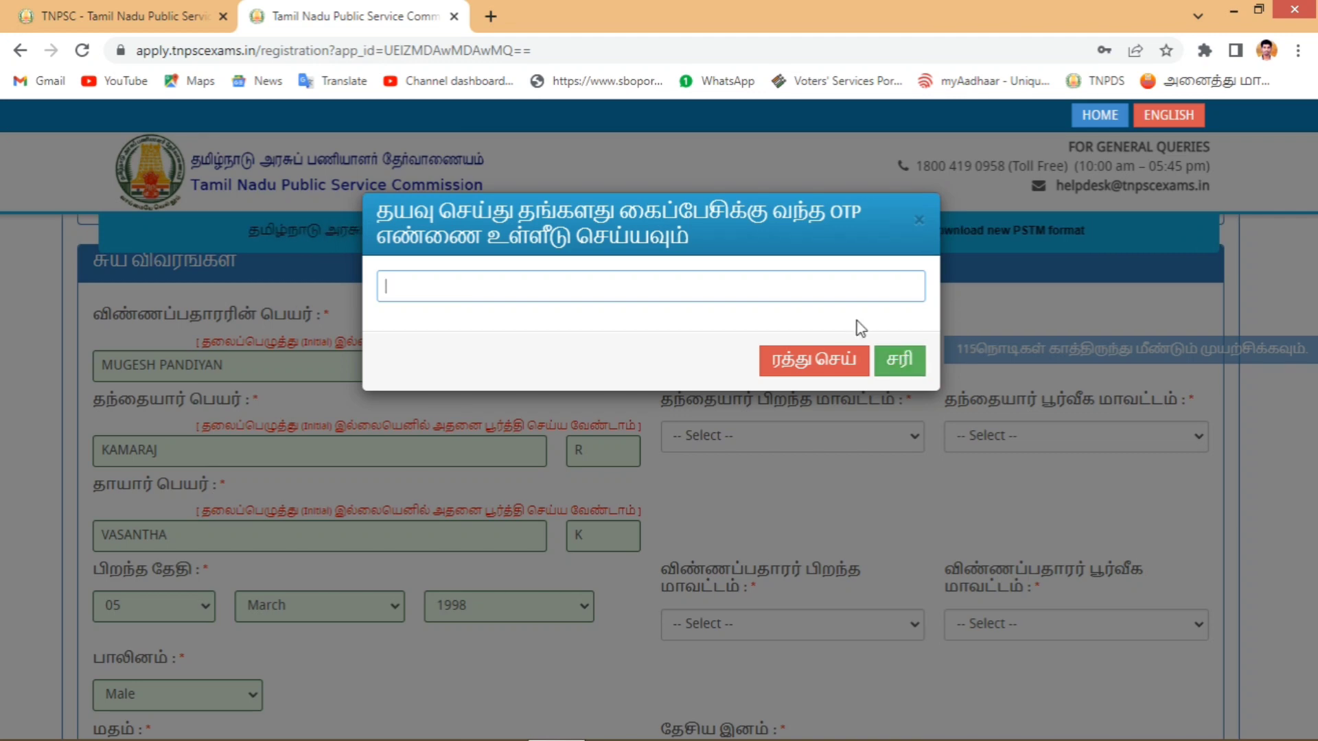
left_click(898, 375)
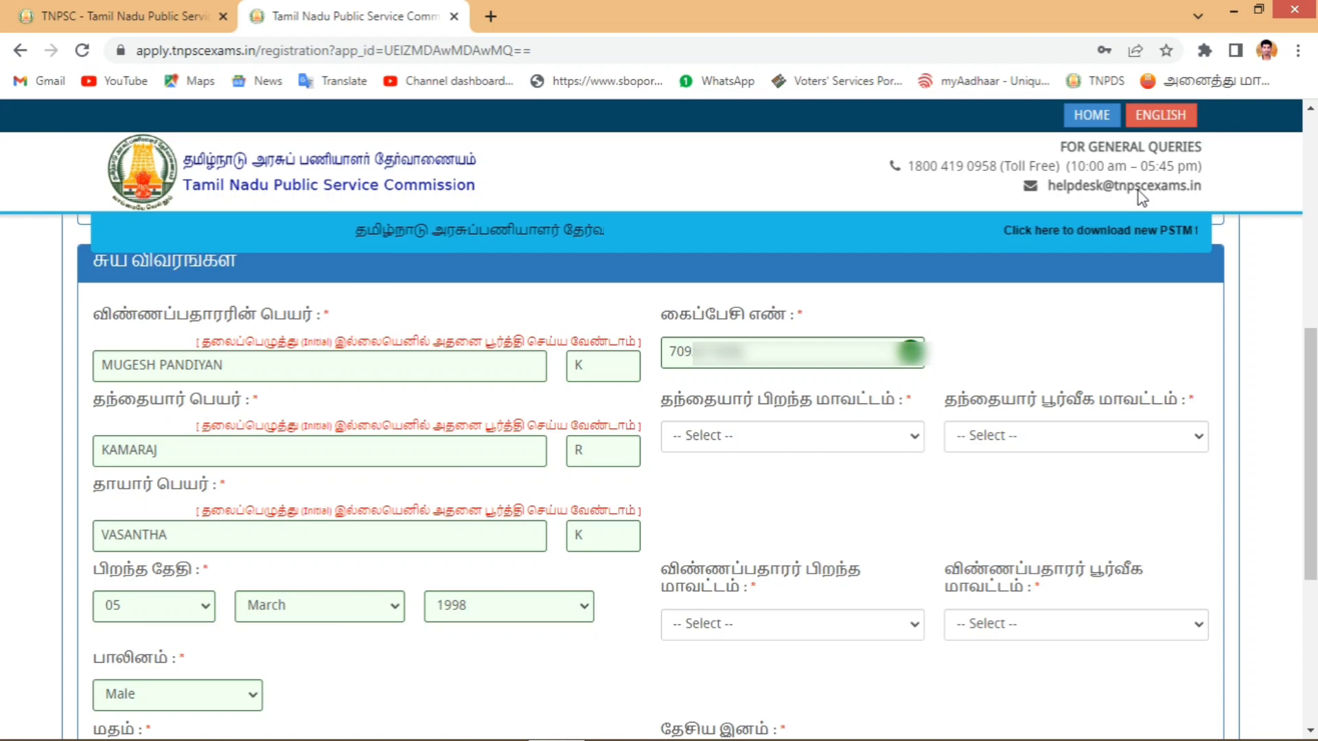
Set the father's birth and native districts to Ramanathapuram.
left_click(844, 438)
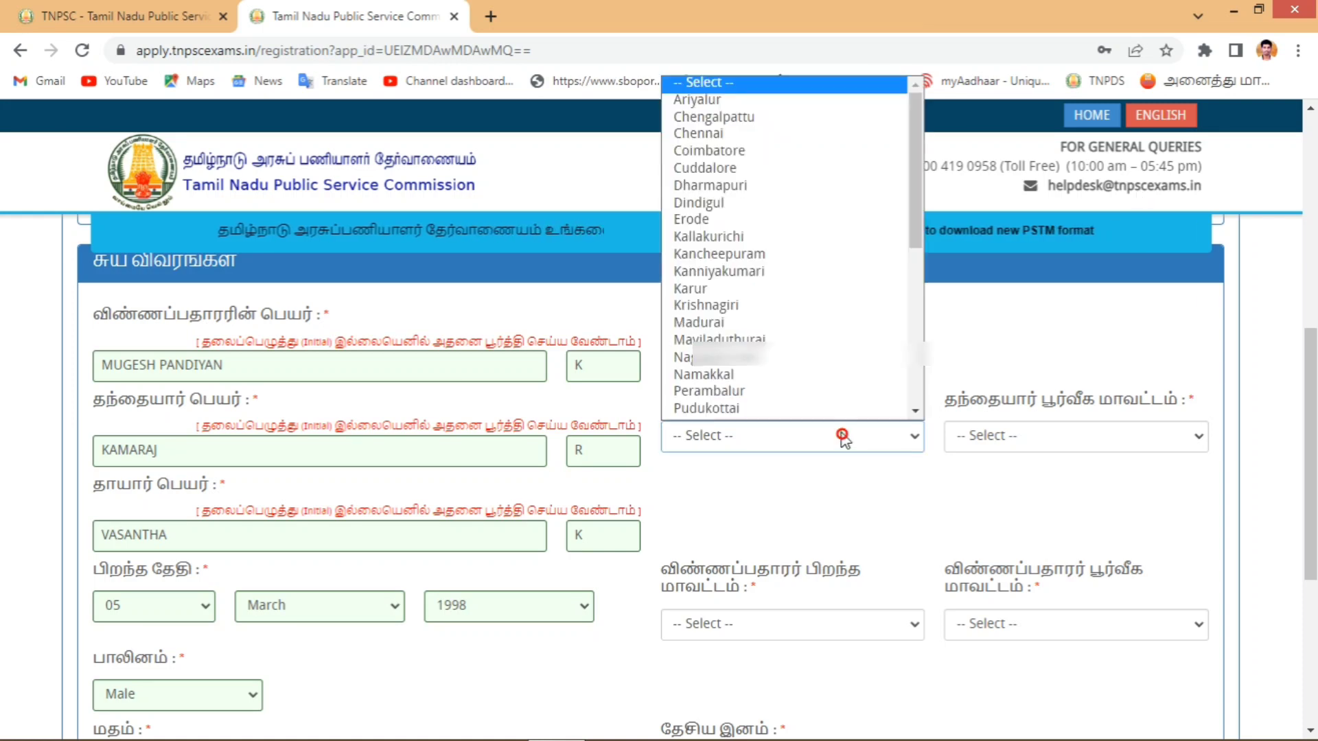
key("r")
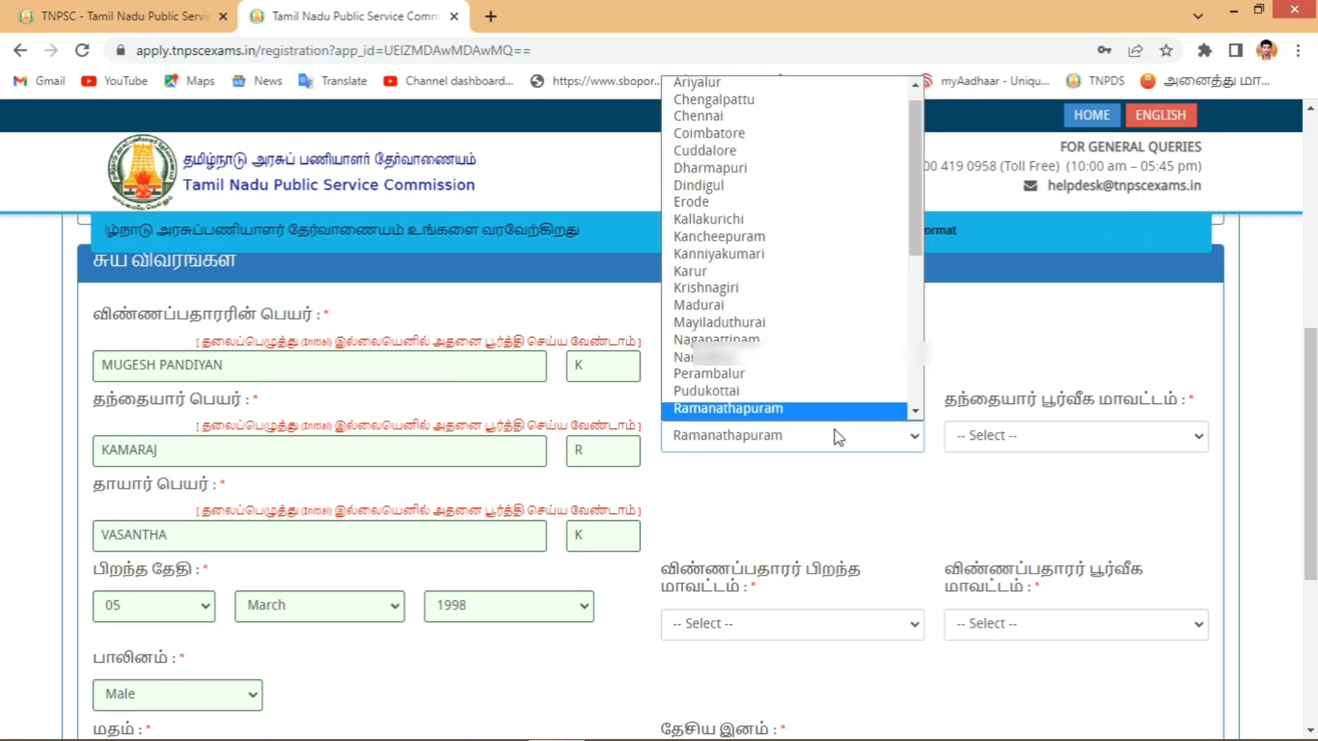
key("Return")
left_click(1139, 435)
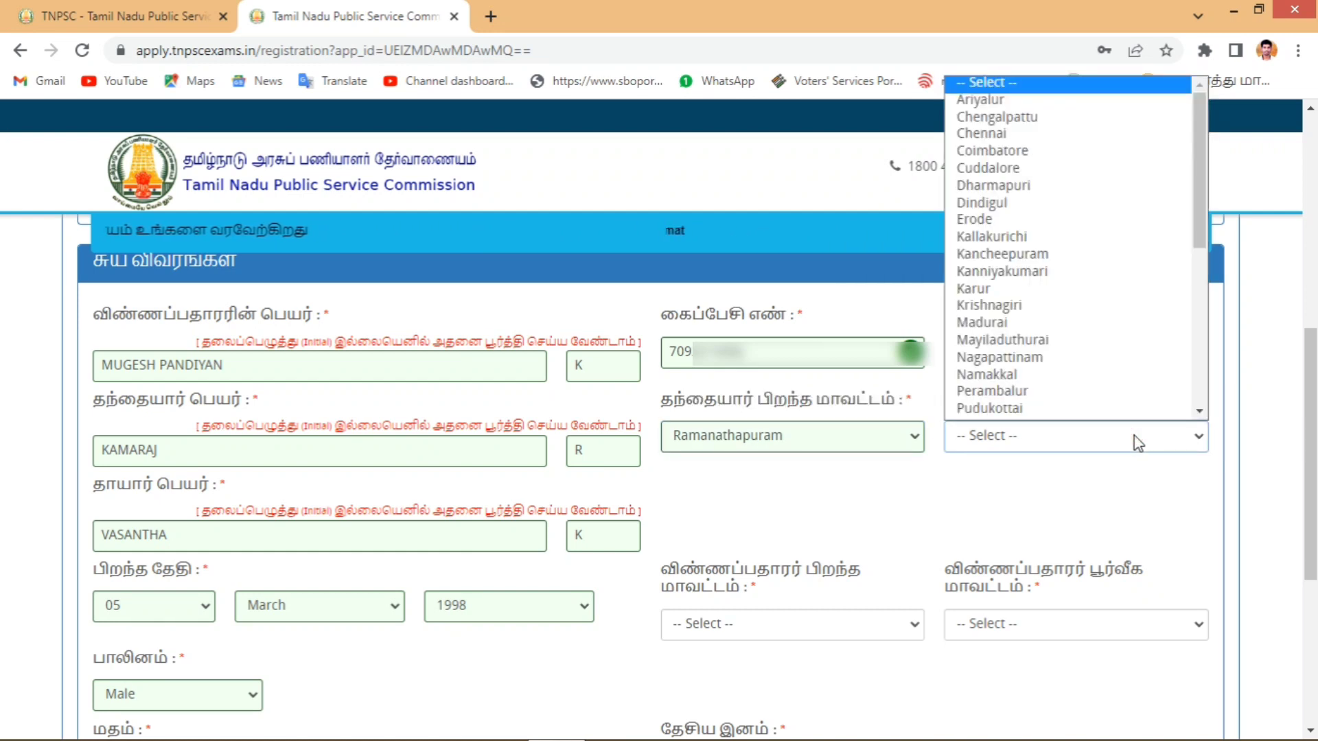
key("r")
key("Down")
key("Down")
key("Down")
key("Down")
key("Down")
key("Down")
key("Down")
key("Down")
key("Down")
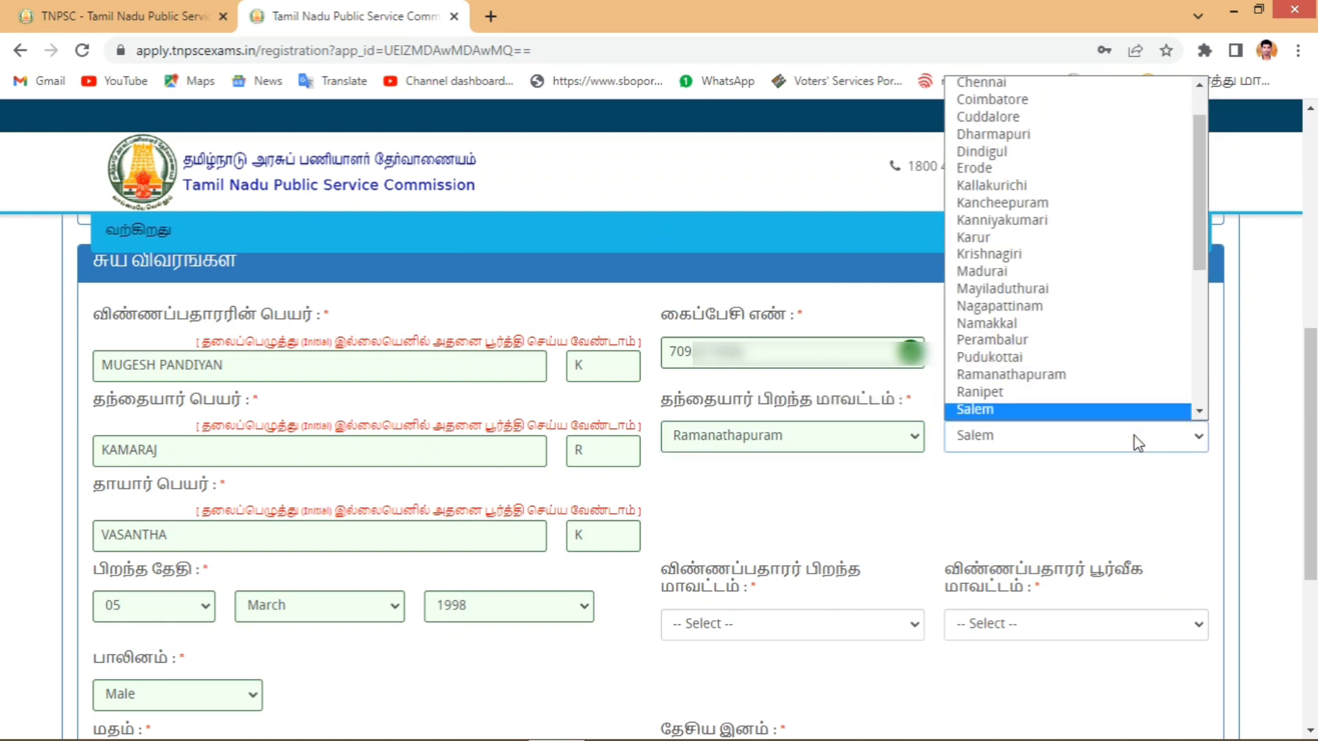
key("Up")
key("Up")
key("Up")
key("Up")
key("Up")
key("Up")
key("Up")
key("Up")
key("Up")
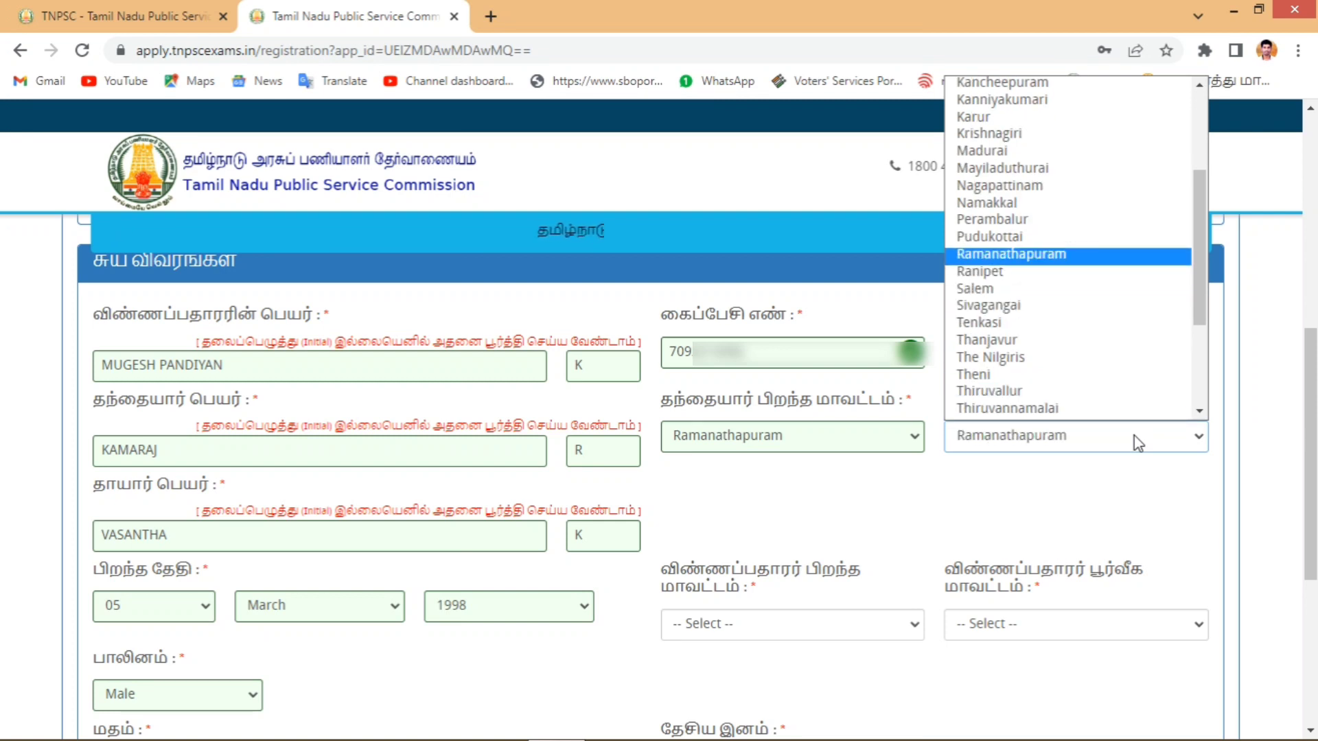
key("Return")
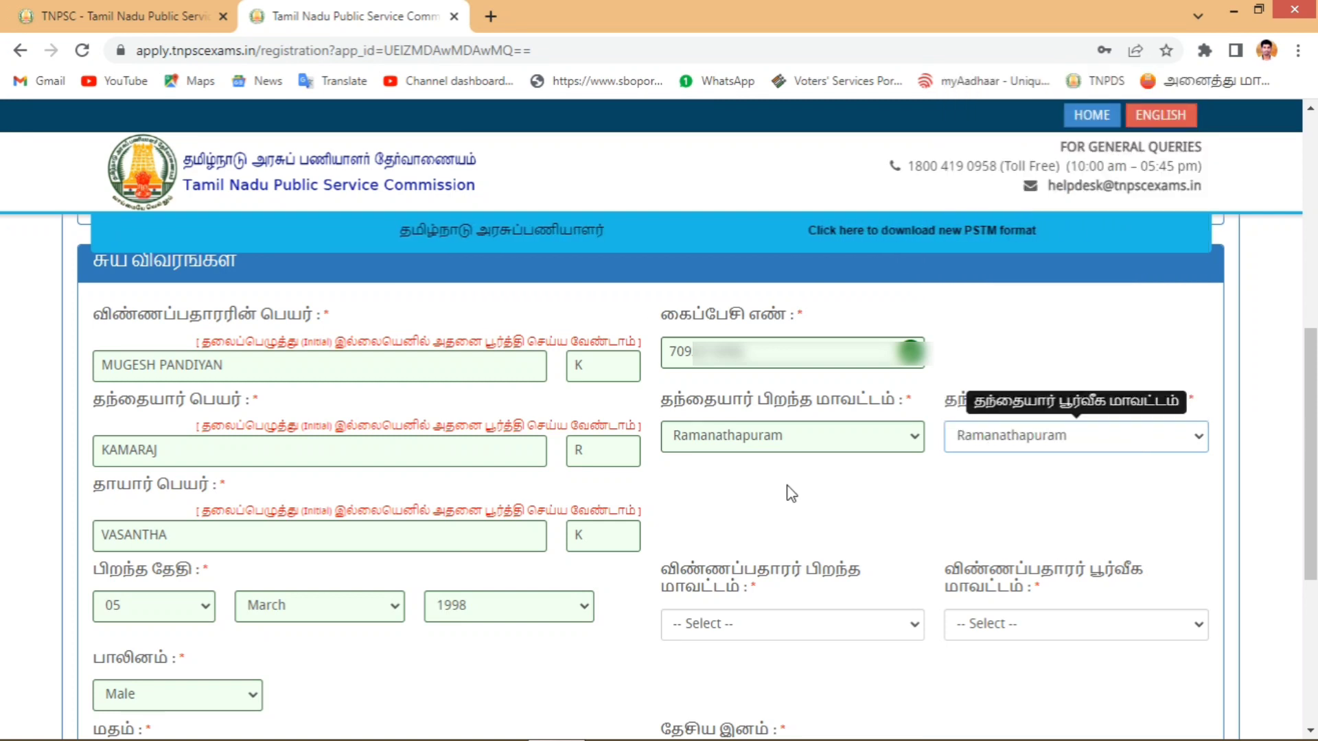
scroll(794, 545, "down", 2)
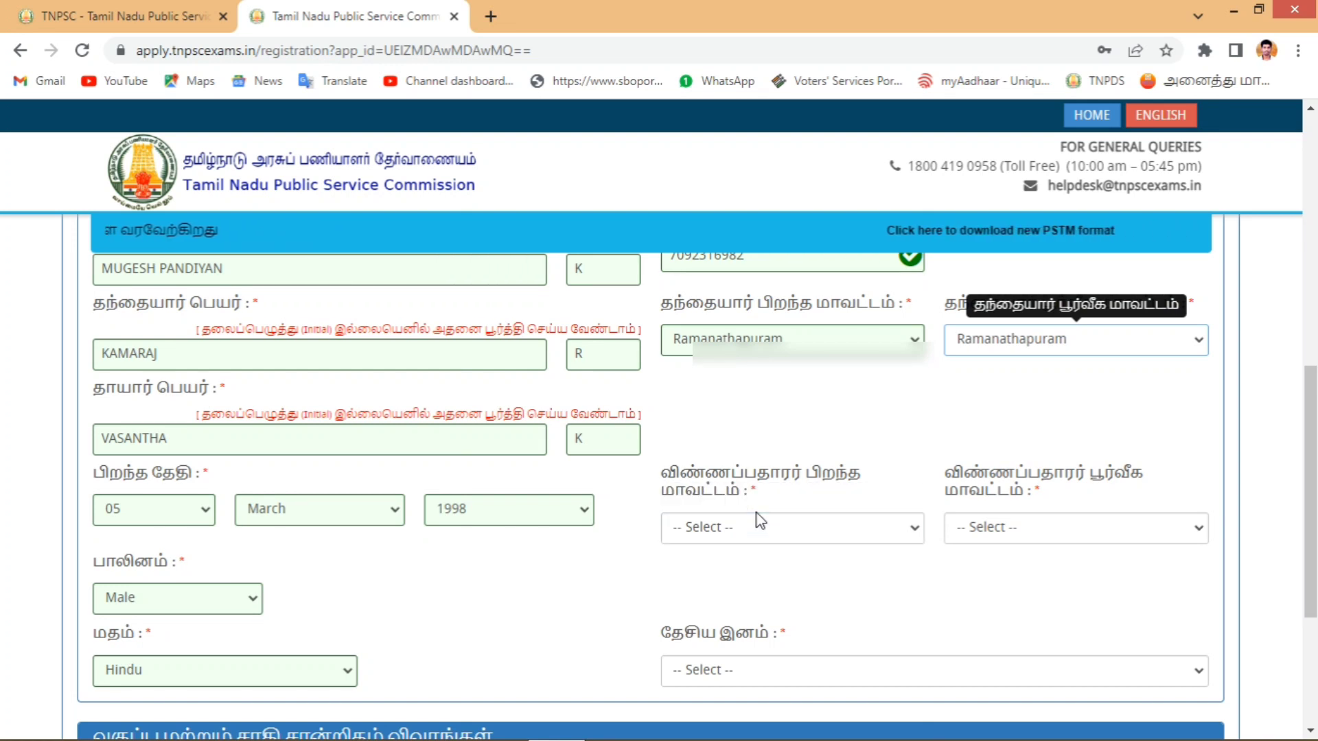
Set the applicant's birth and native districts to Ramanathapuram.
left_click(762, 527)
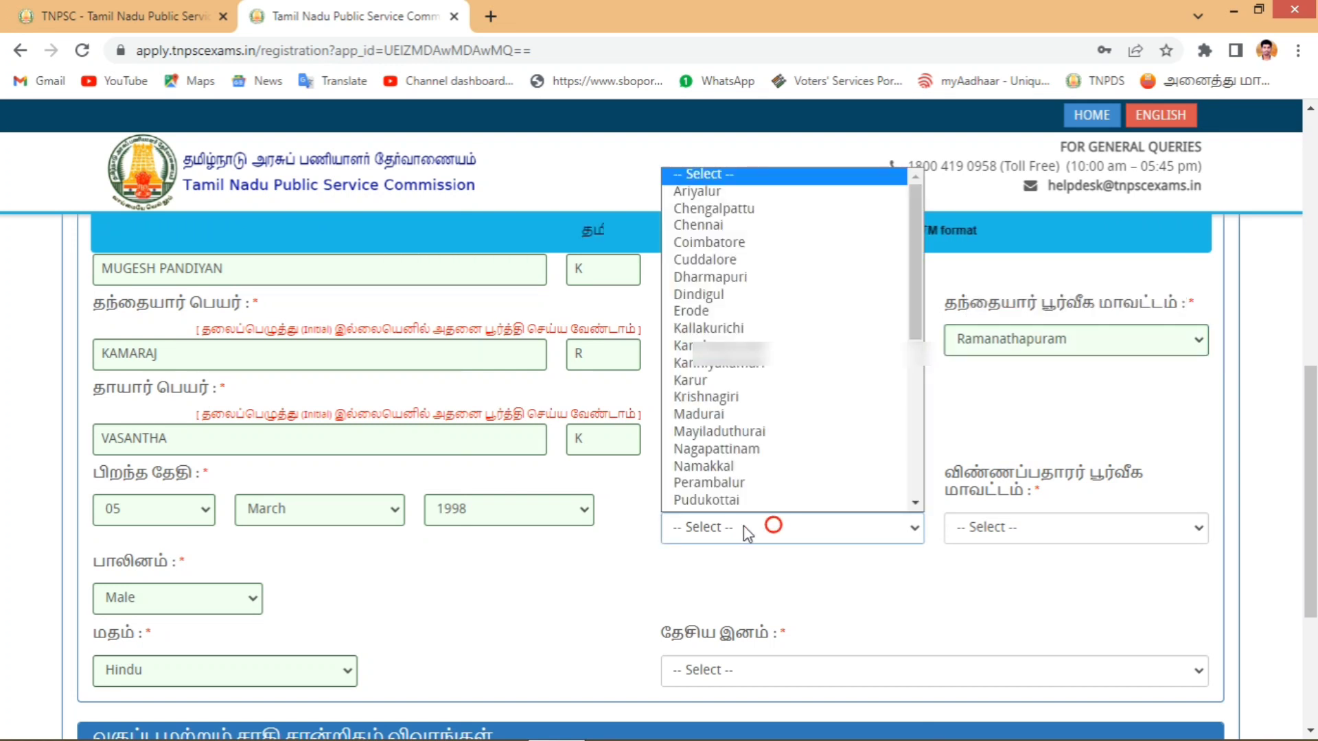
type("ram")
left_click(747, 534)
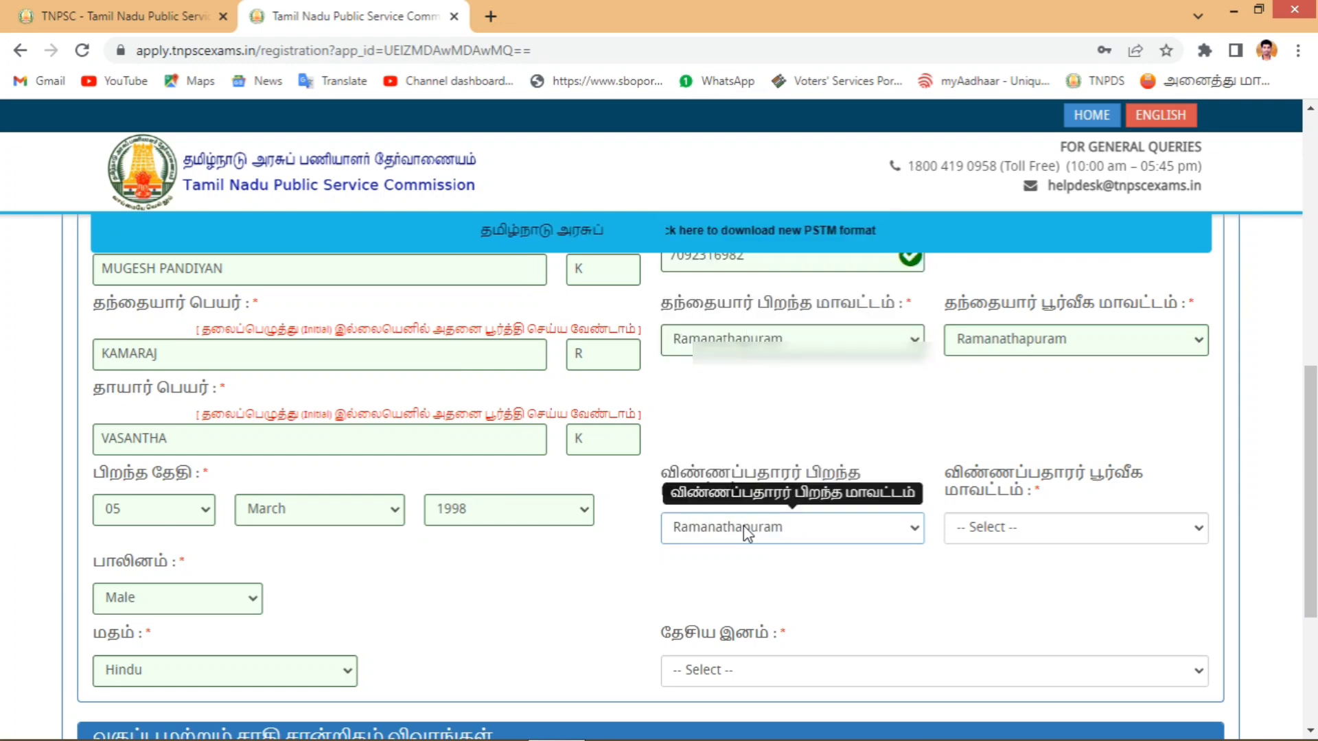
left_click(1139, 534)
key("r")
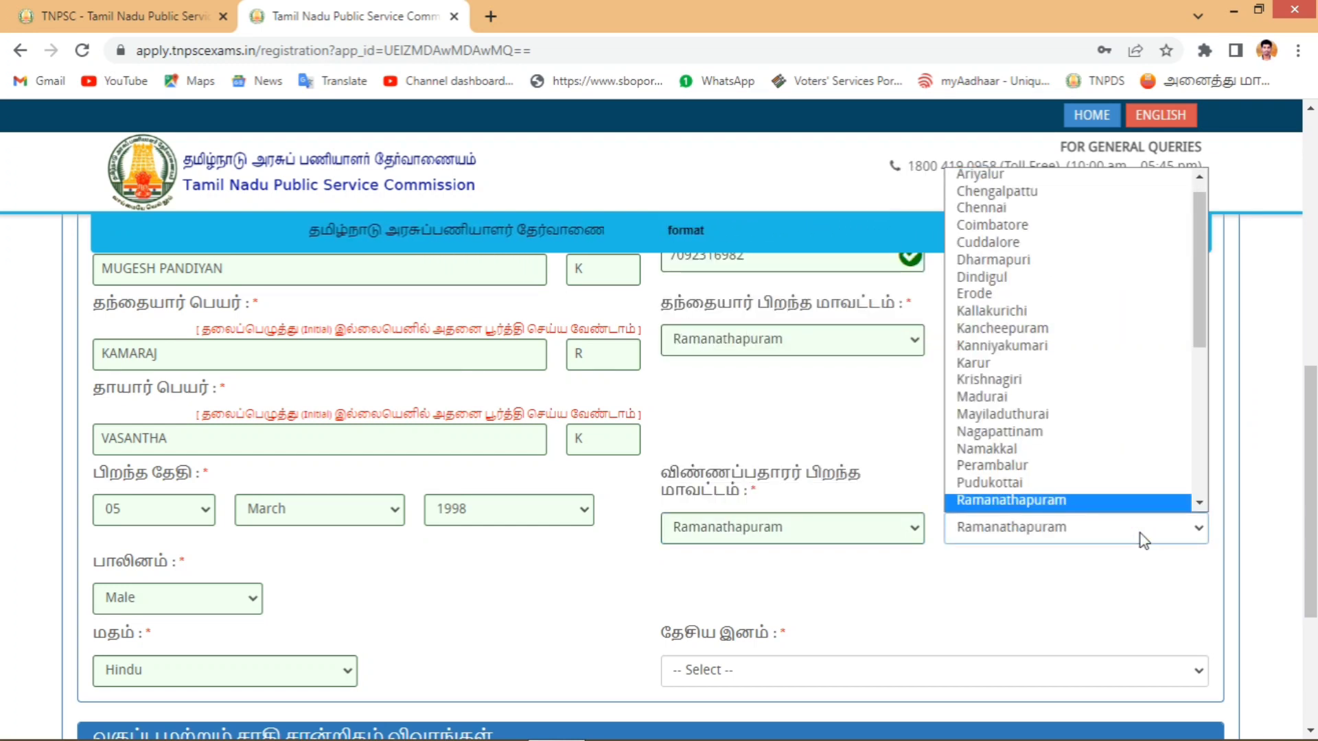
left_click(1140, 534)
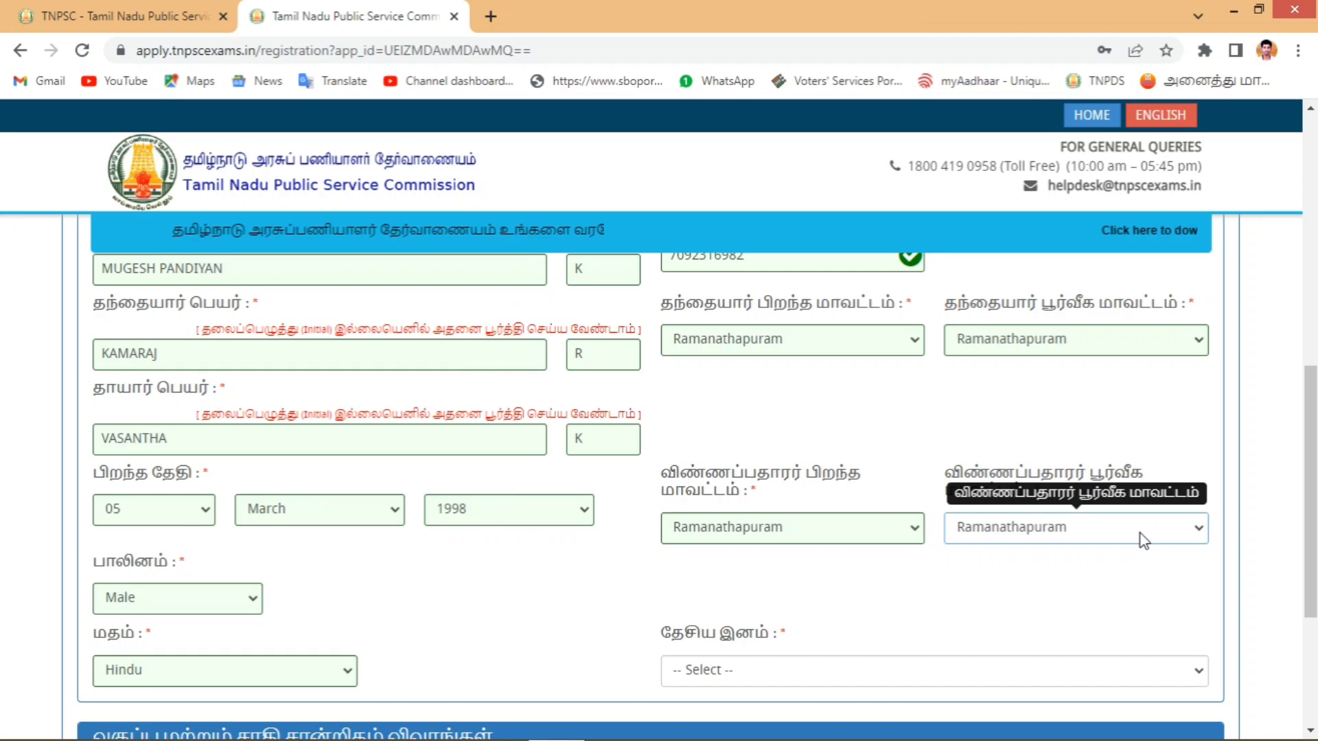
scroll(755, 535, "down", 1)
left_click(781, 583)
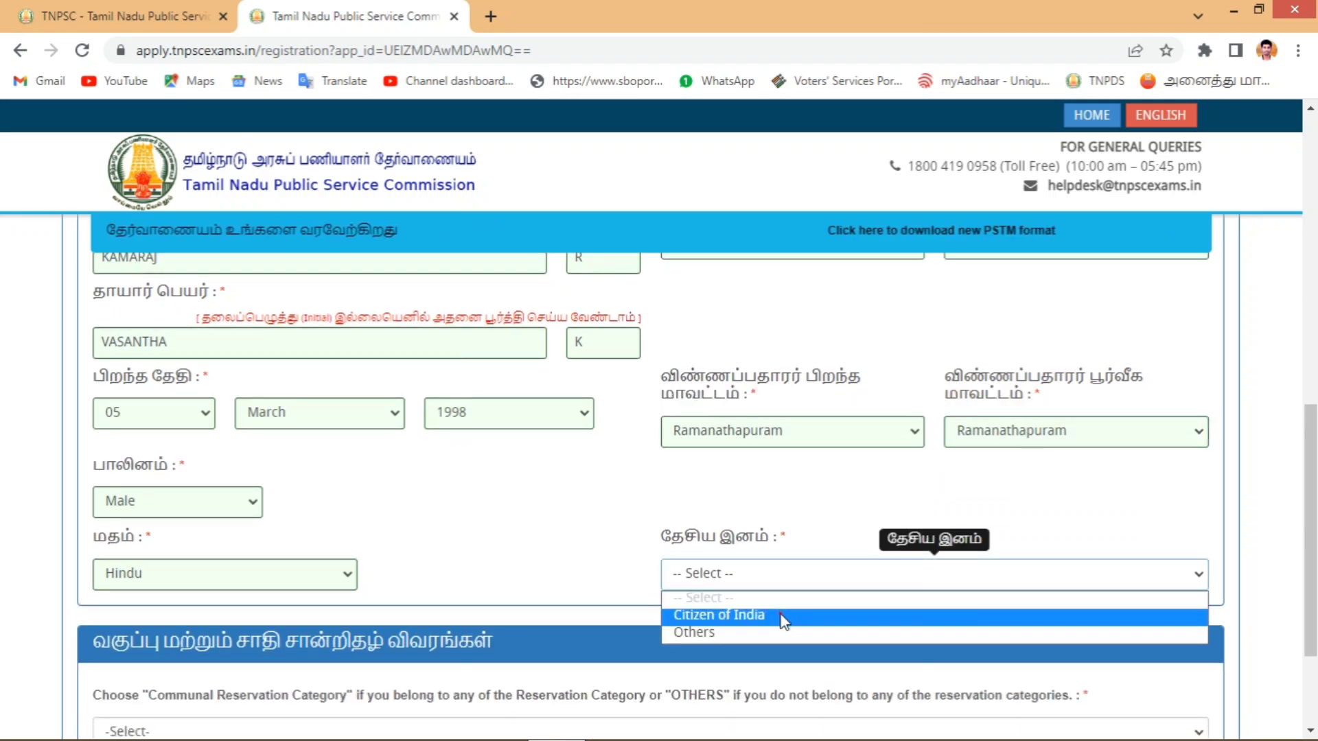
Set nationality to Citizen of India, reservation to Communal, and certificate issued Within TamilNadu.
left_click(781, 615)
scroll(858, 594, "down", 3)
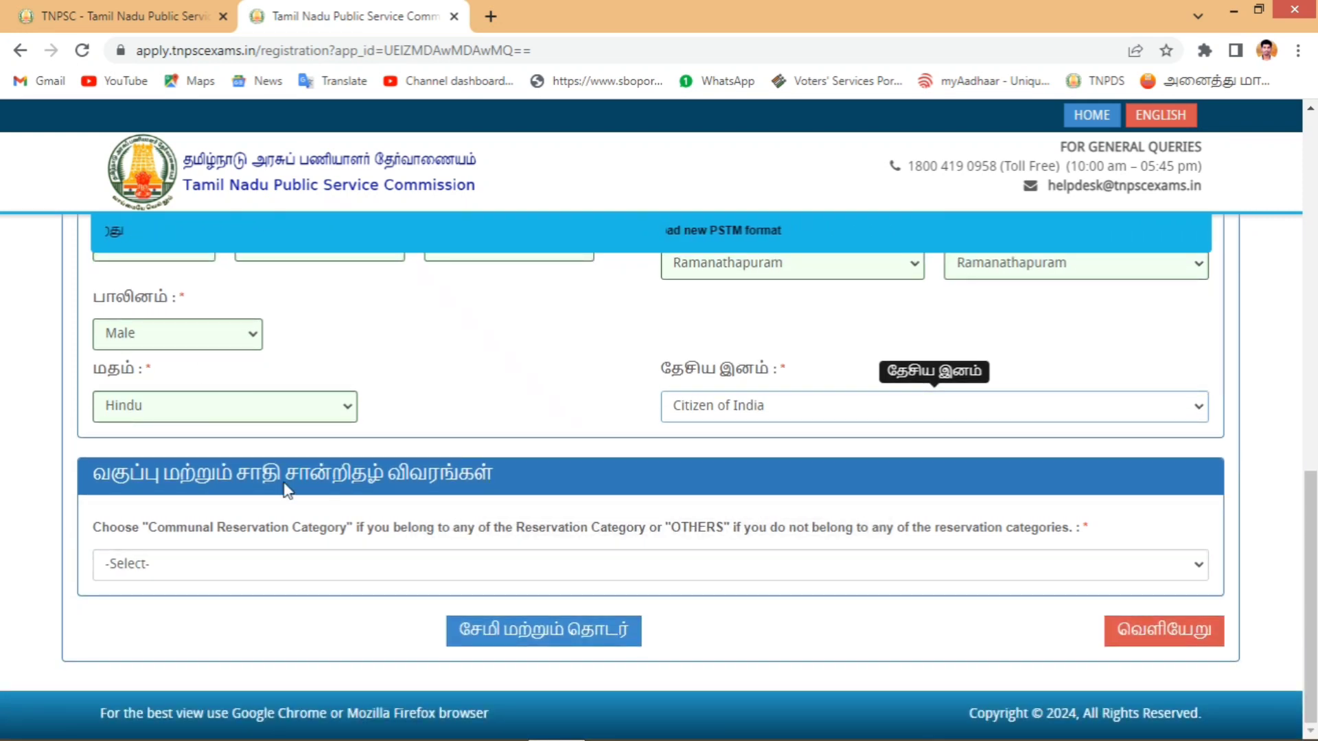
left_click(366, 565)
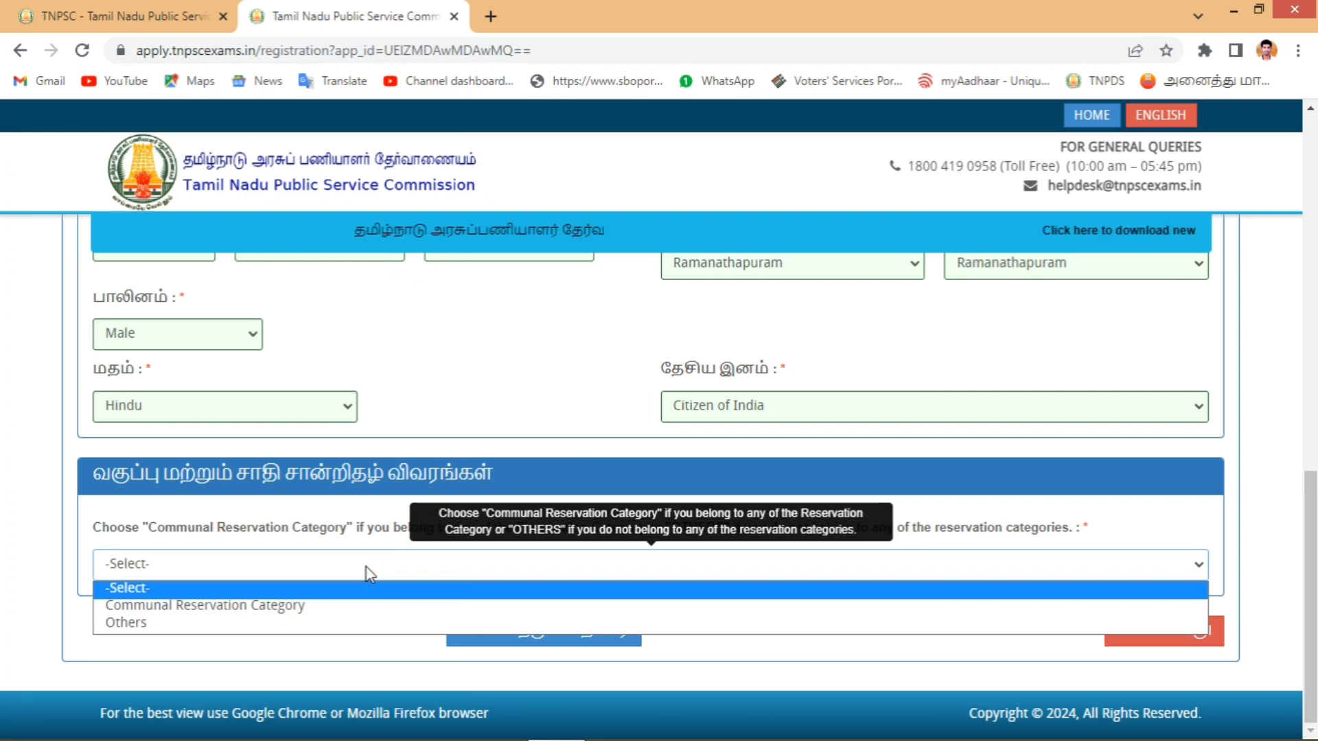
left_click(368, 604)
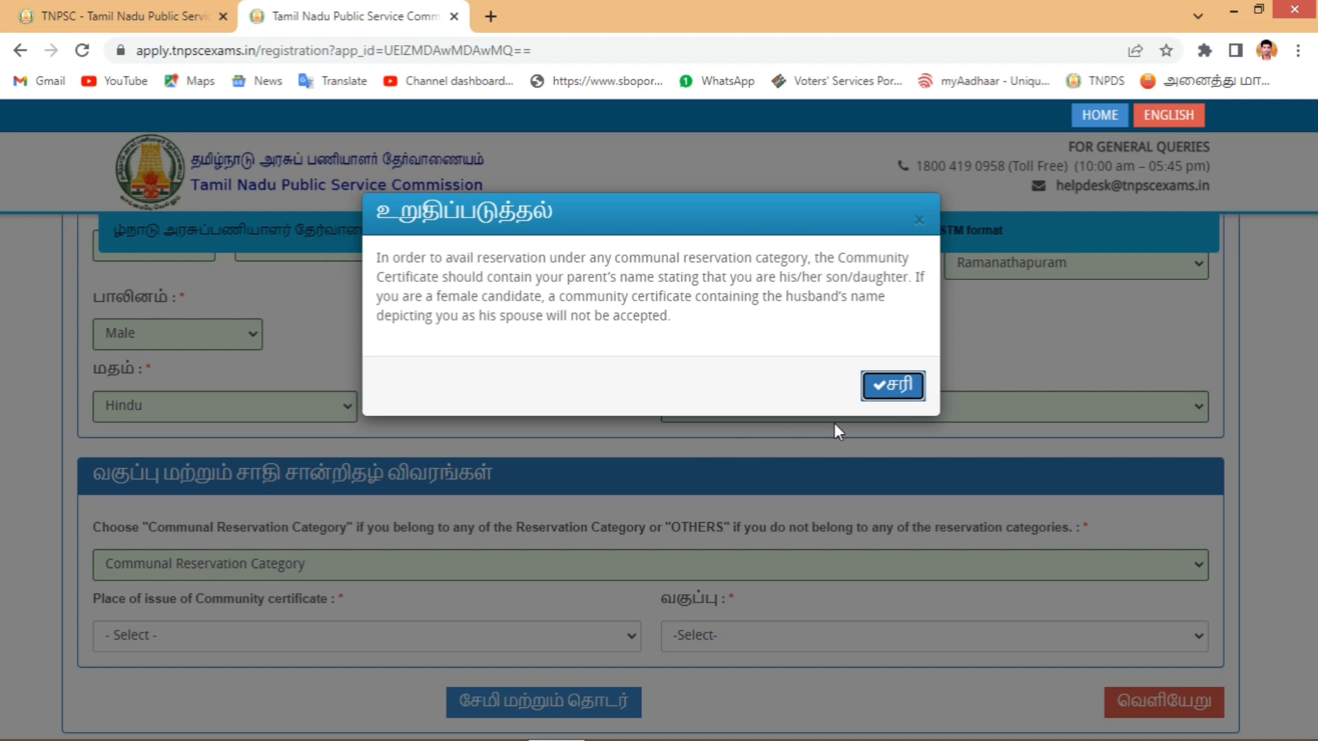
left_click(892, 390)
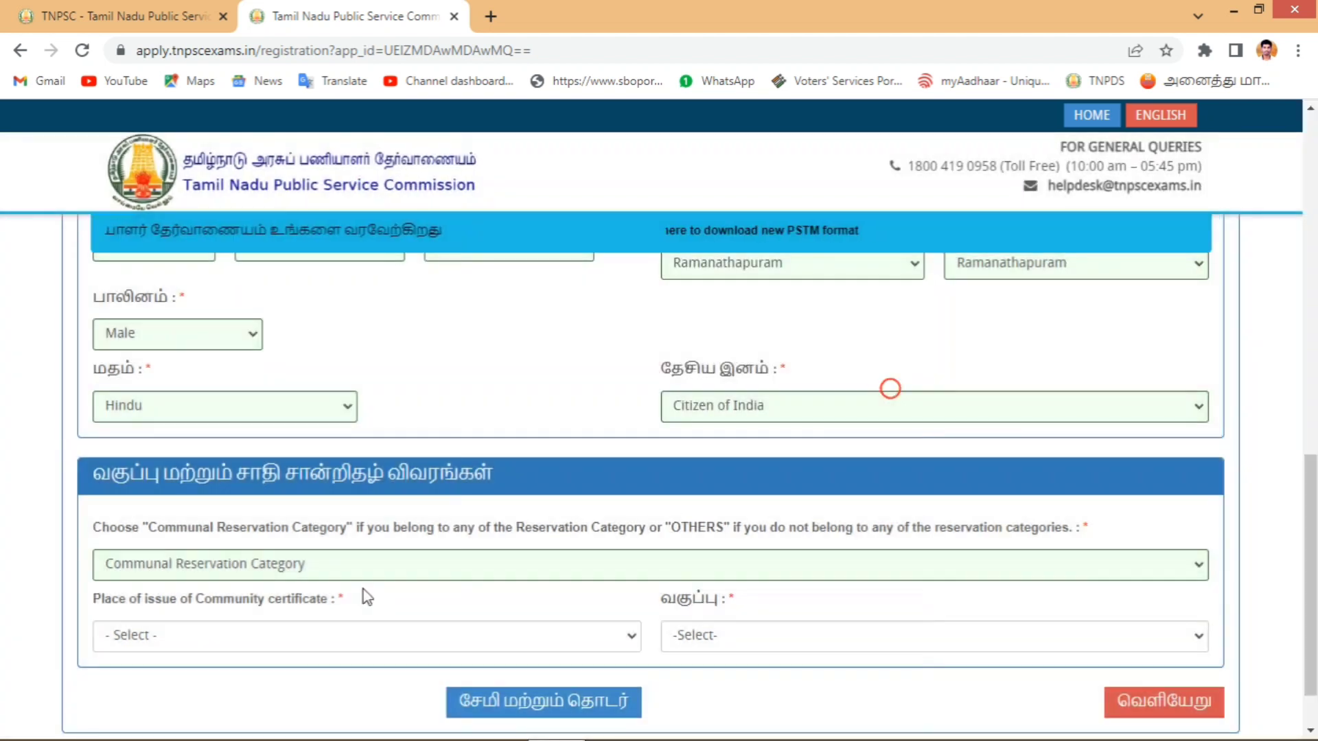
left_click(303, 635)
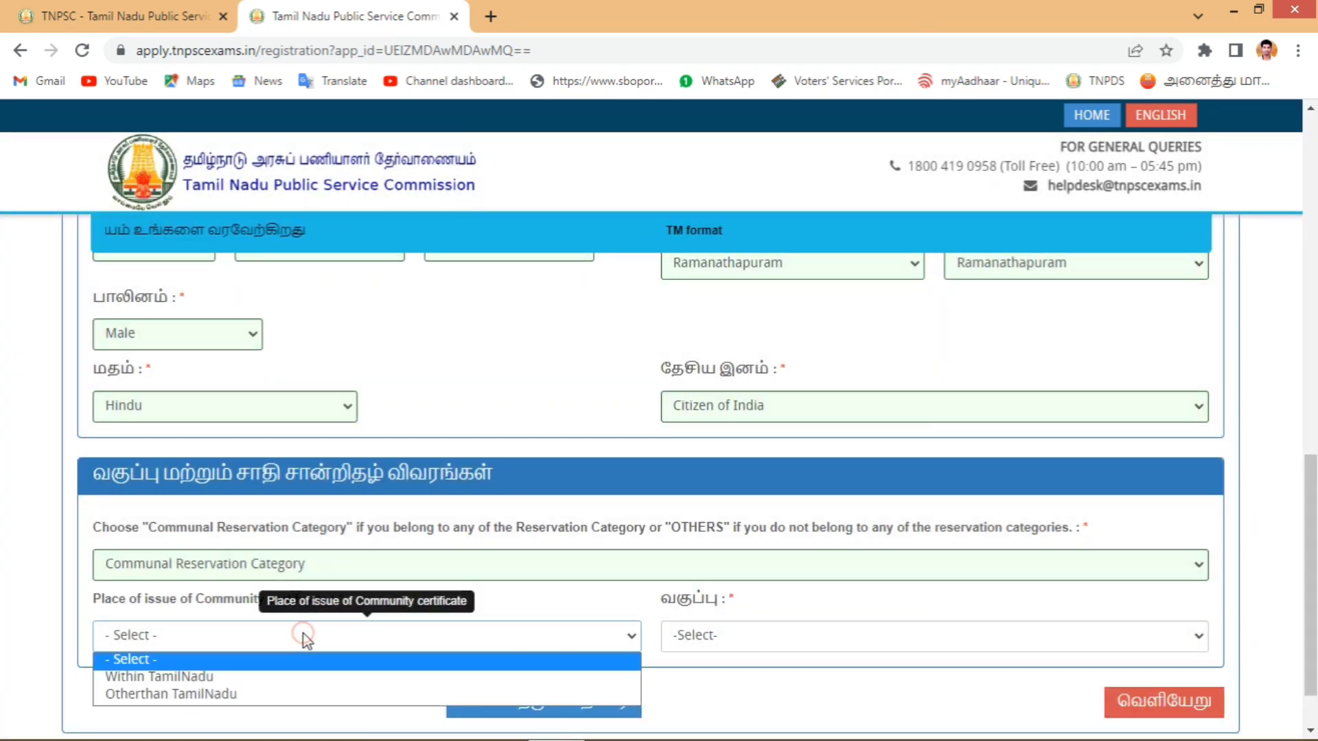
left_click(304, 677)
scroll(575, 652, "down", 1)
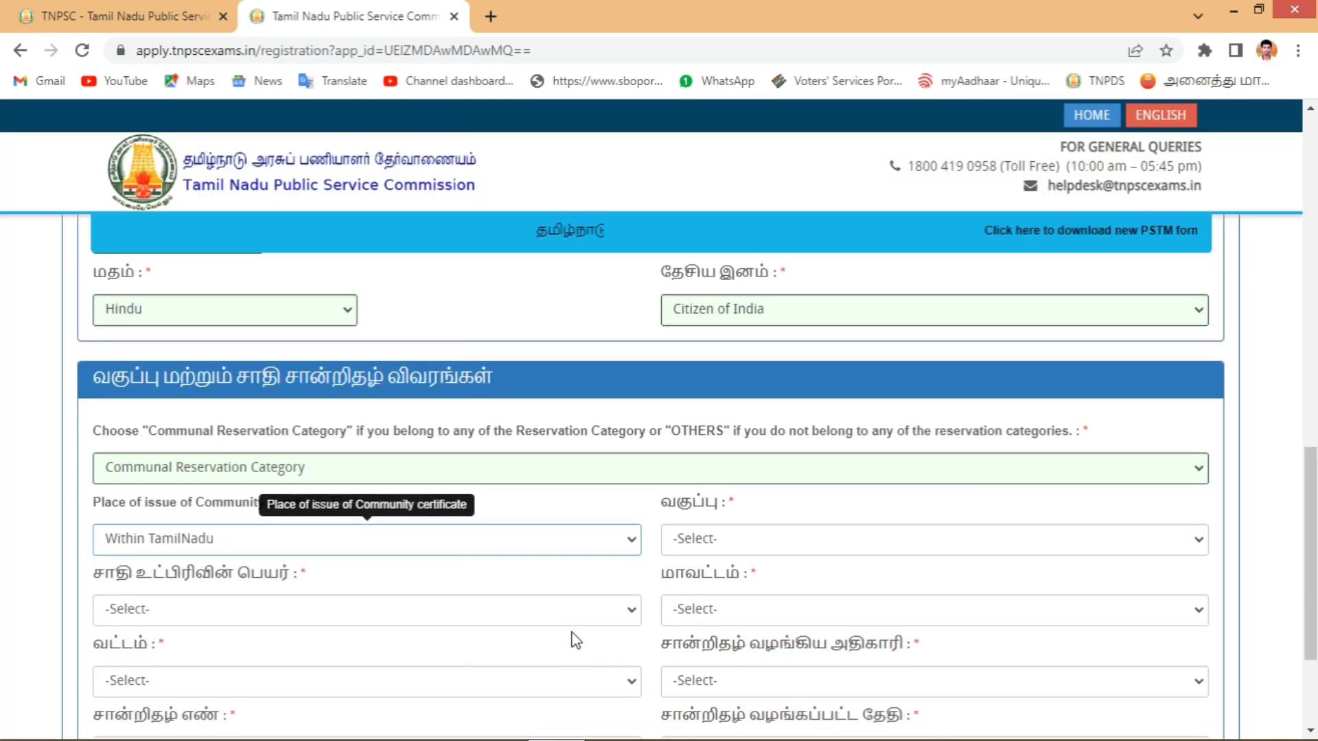
Set community class to Backward Class (BC) with caste subdivision Nadar/Shanar.
left_click(831, 530)
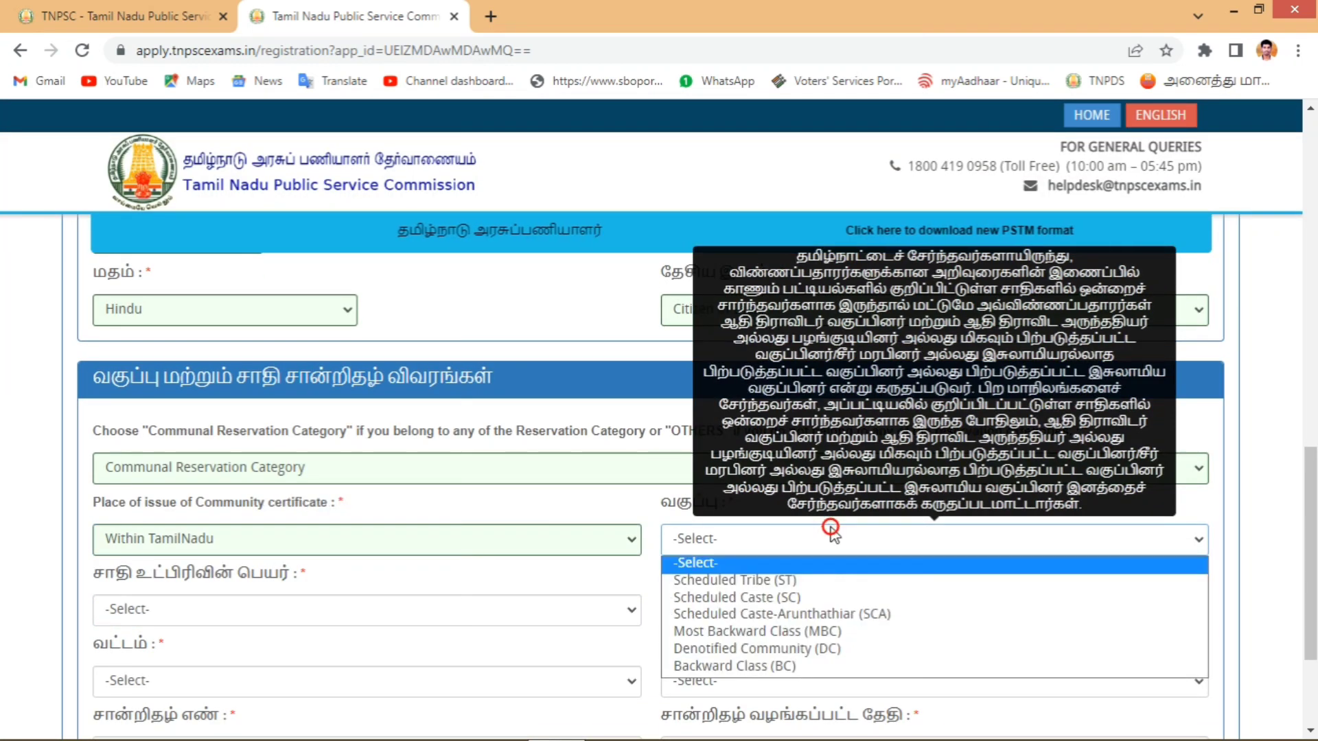
left_click(784, 667)
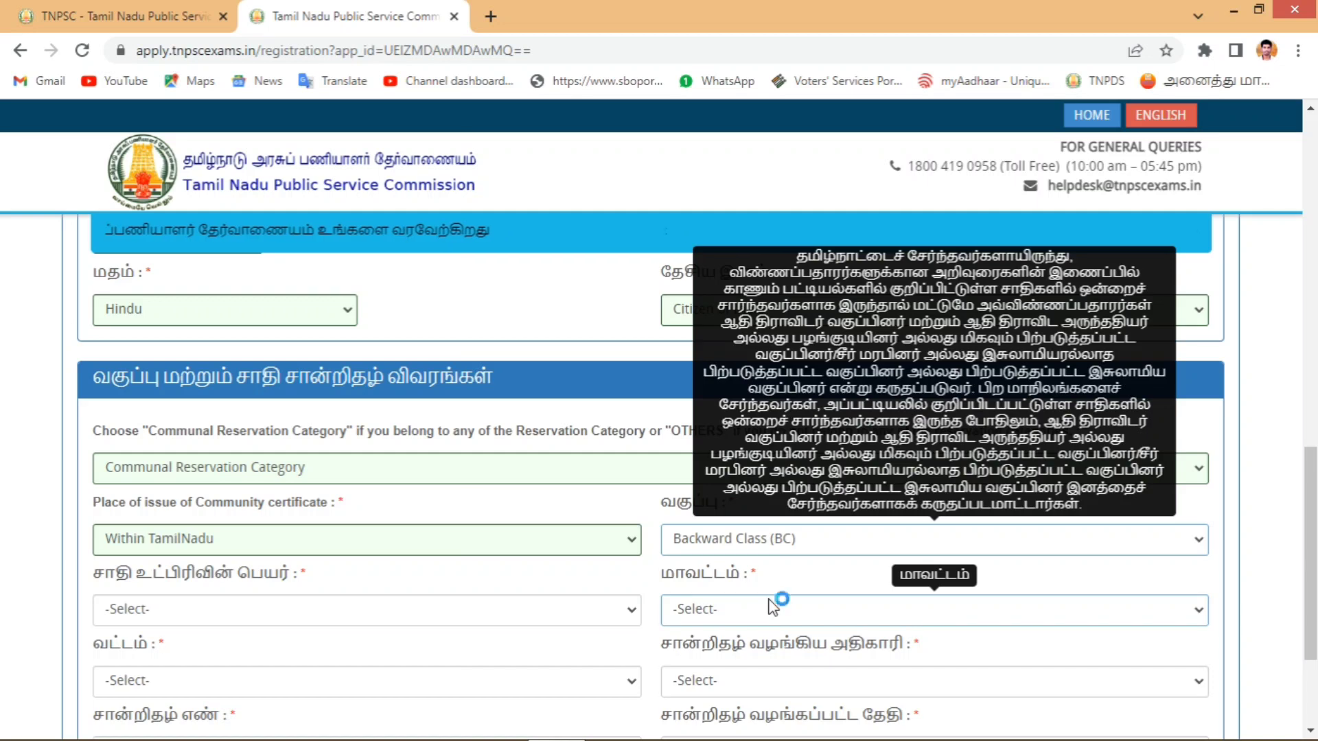
scroll(773, 607, "down", 1)
left_click(402, 509)
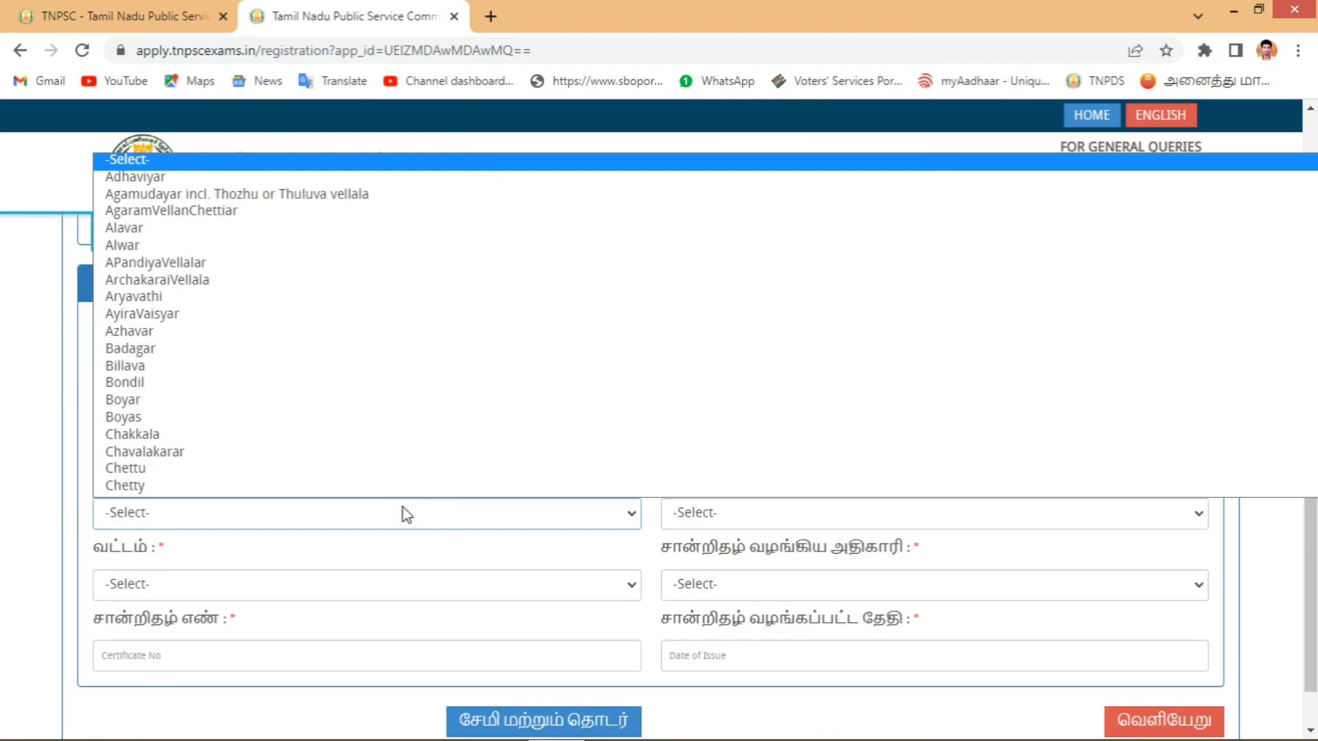
key("n")
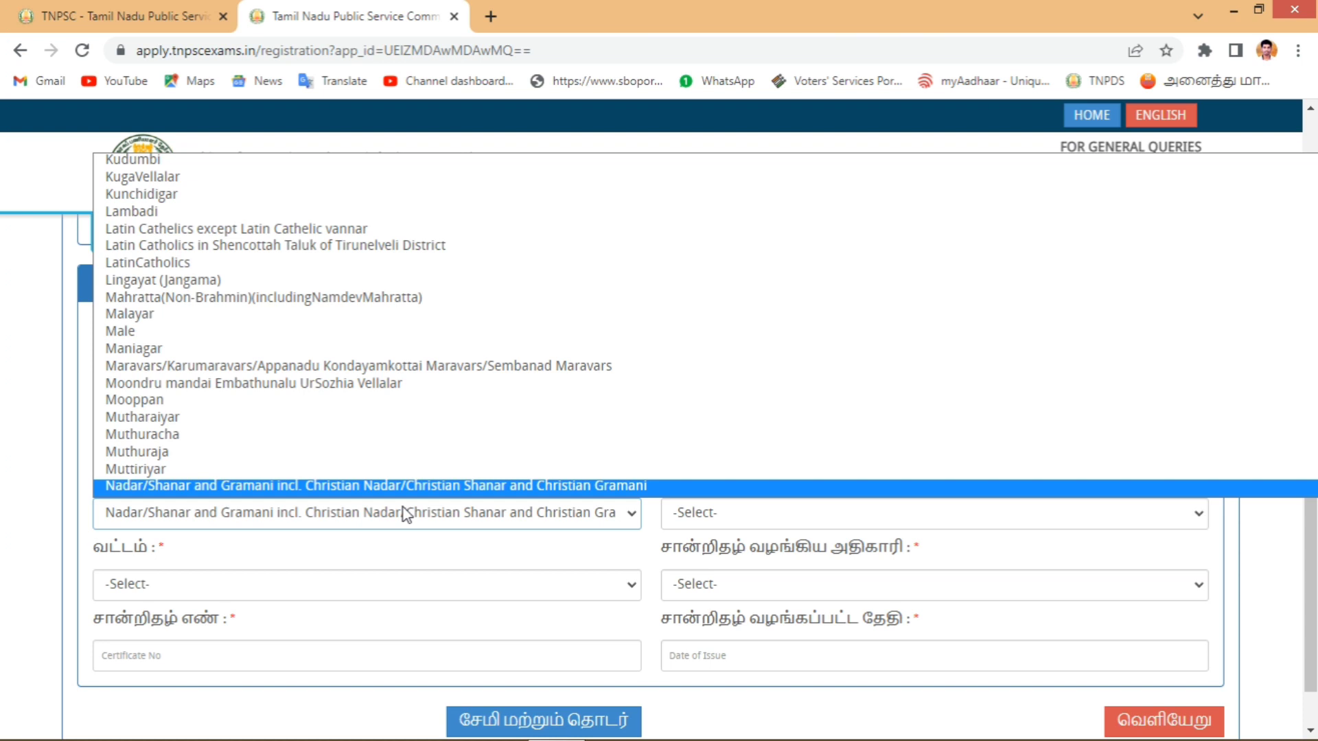
key("Down")
key("Down")
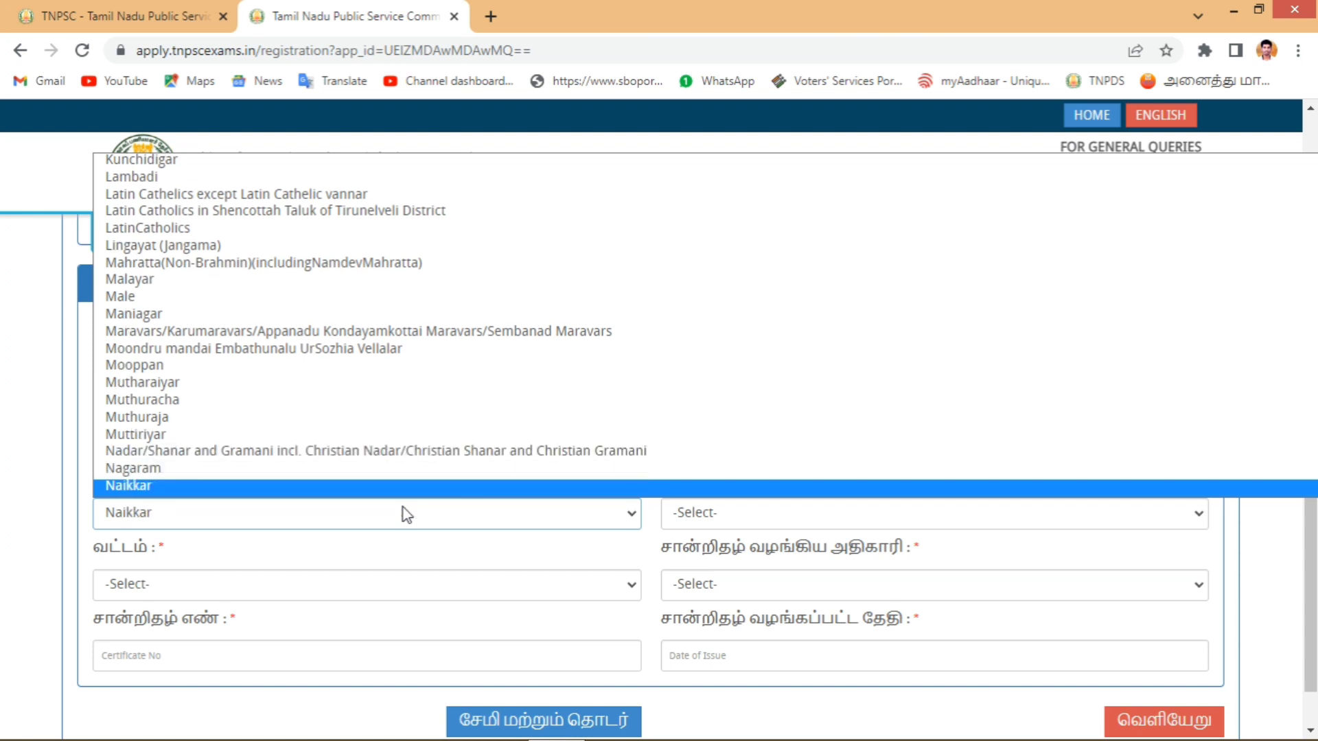
key("Up")
key("Up")
key("Return")
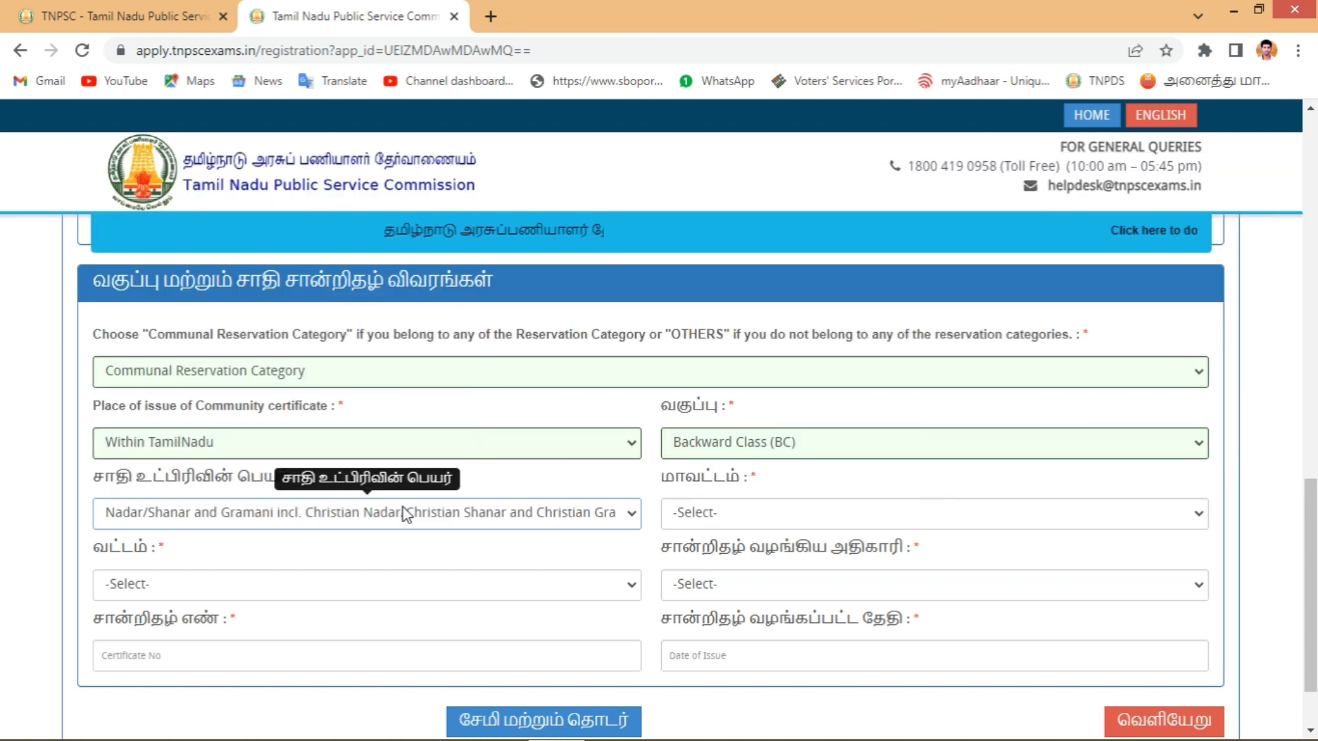
Set certificate district Ramanathapuram, taluk Kadaladi, and issuing authority ZONAL DEPUTY TAHSILDAR.
left_click(705, 521)
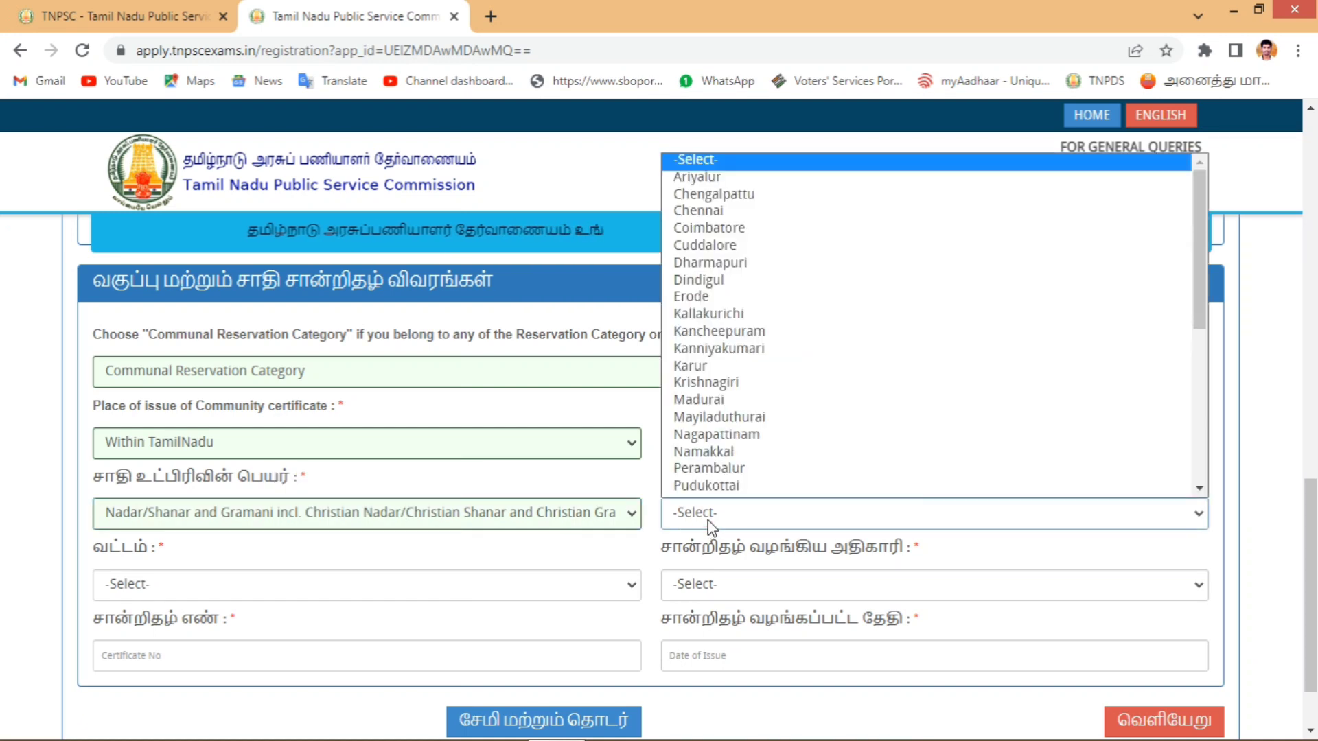
key("r")
key("Return")
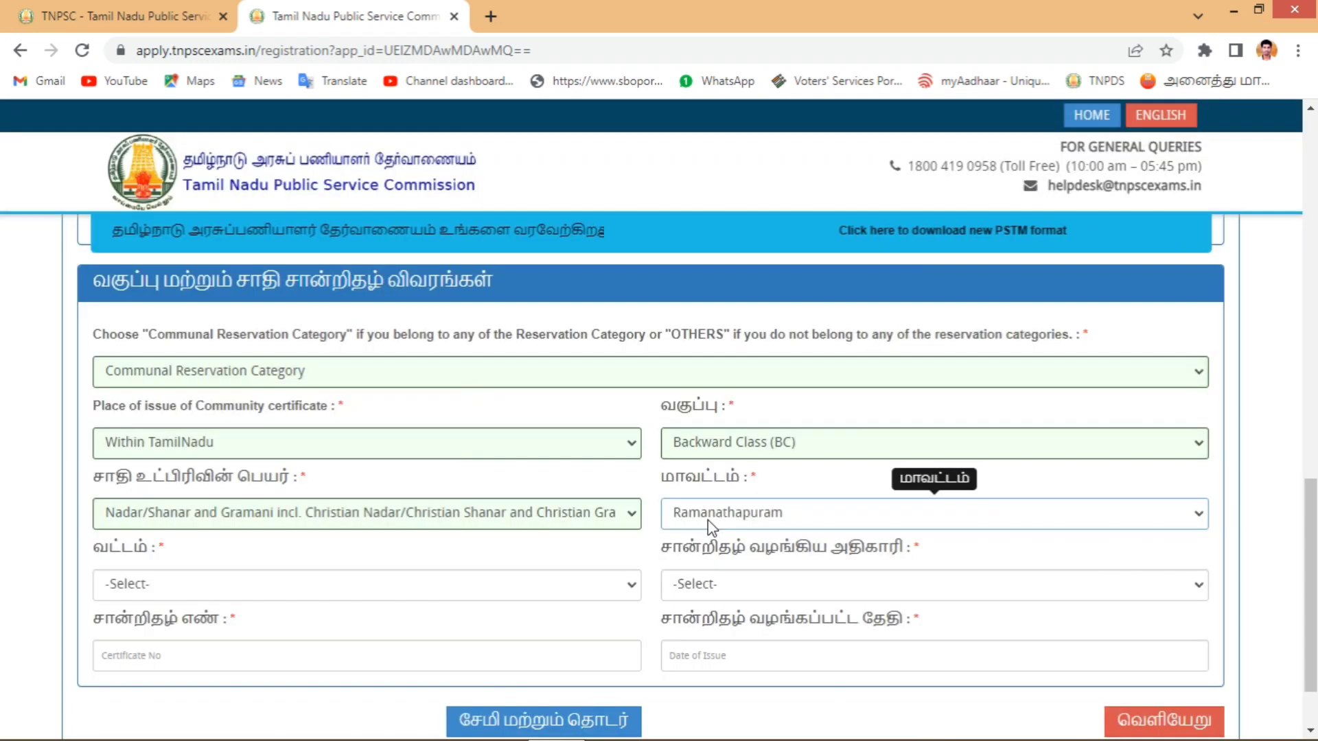
left_click(381, 591)
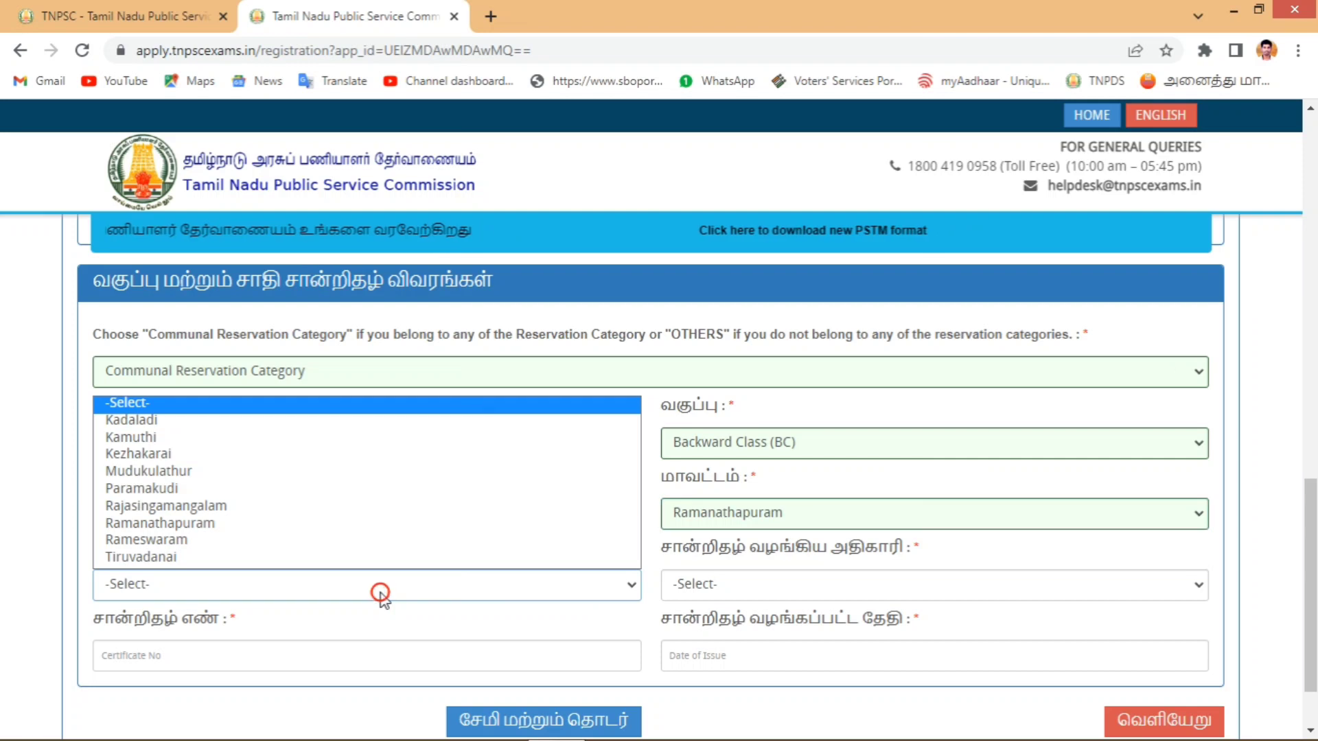
key("Down")
key("Return")
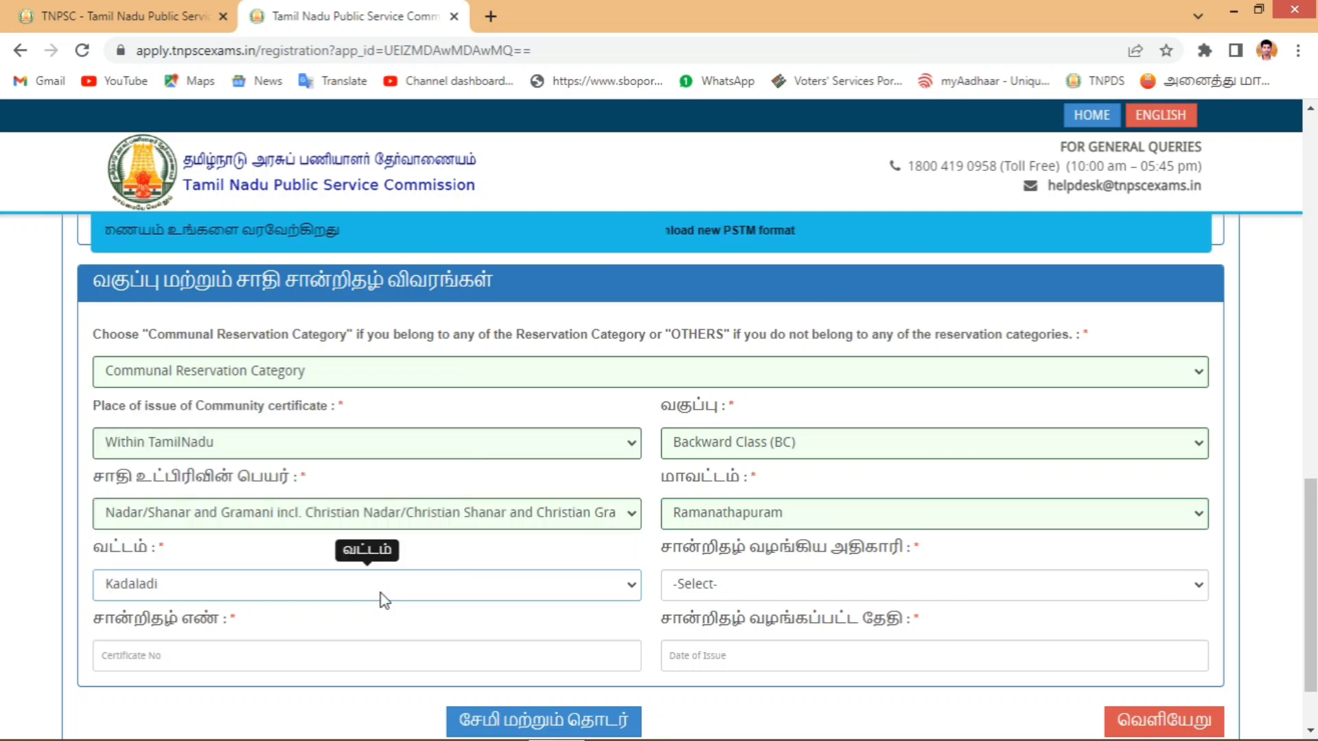
left_click(888, 582)
left_click(823, 694)
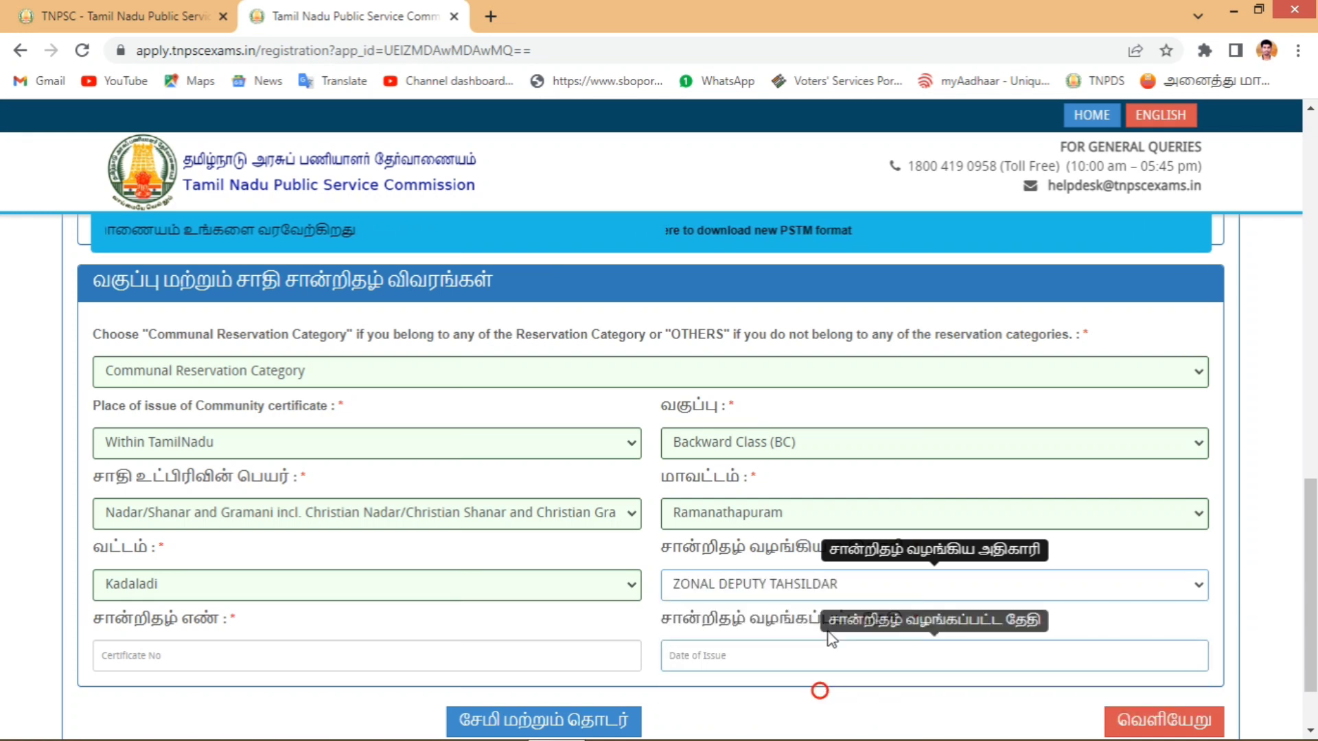
scroll(837, 628, "down", 2)
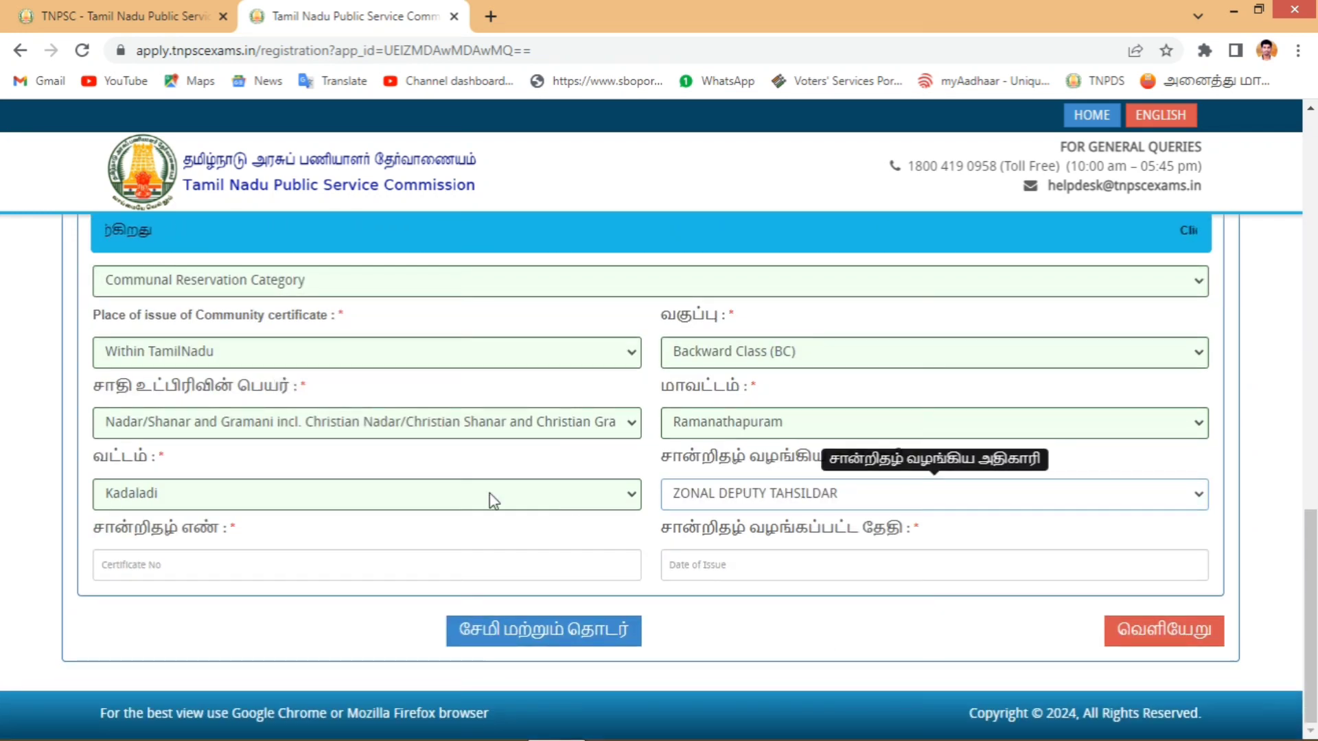
Enter the community certificate number, set its issue date to 06-09-2023, and save the community details.
left_click(354, 555)
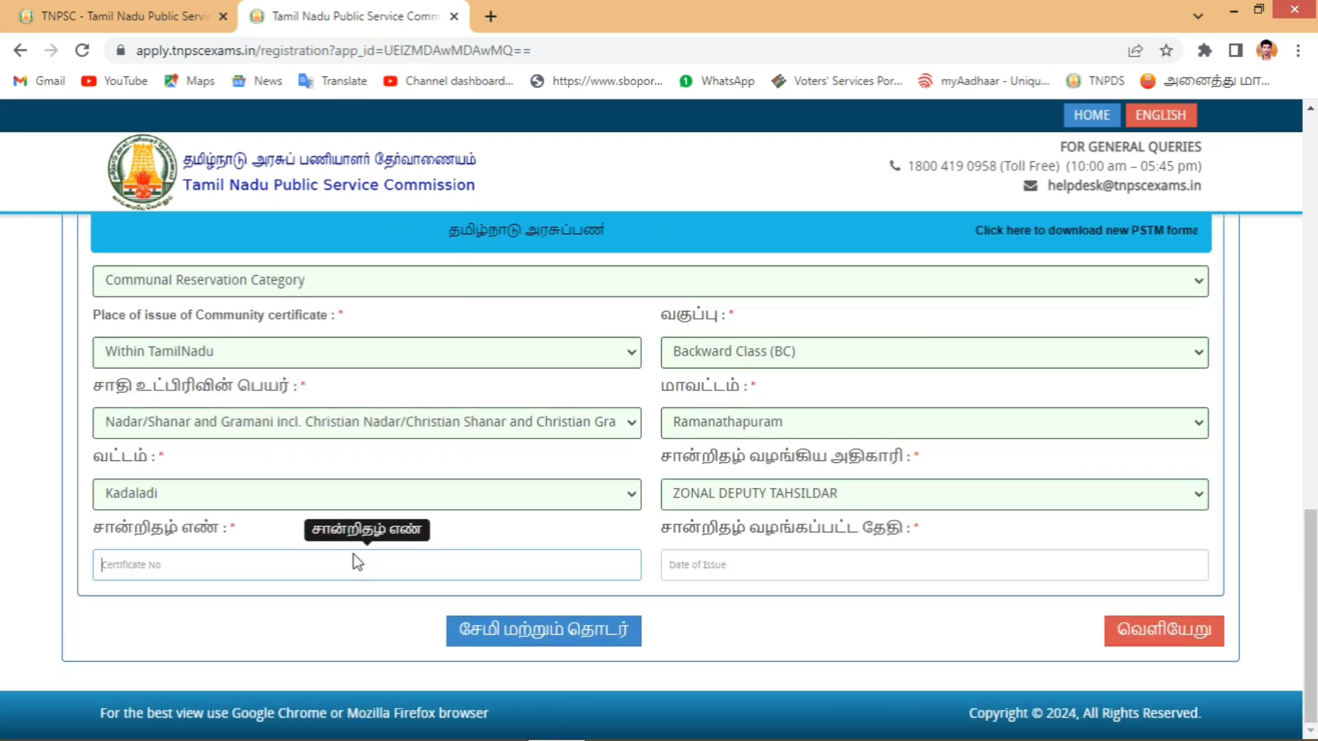
type("tn")
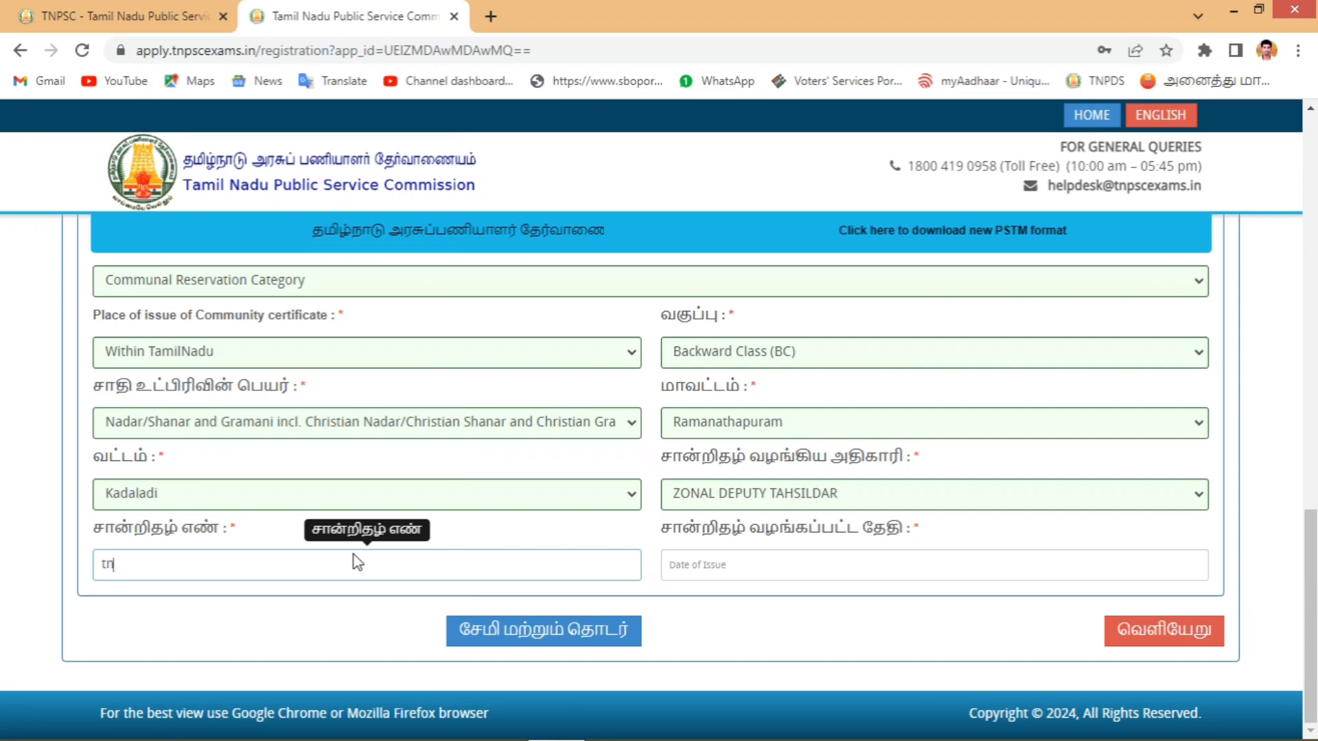
key("BackSpace")
key("BackSpace")
type("TN")
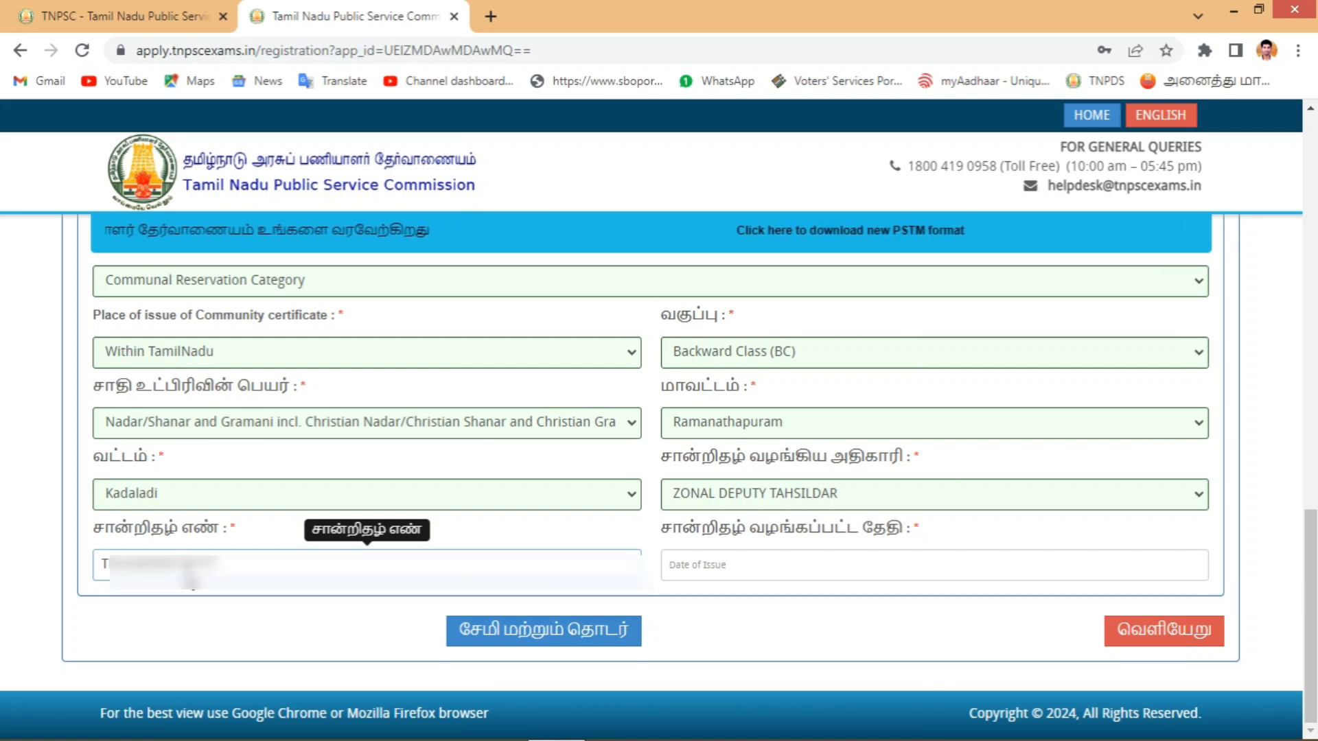
left_click(859, 571)
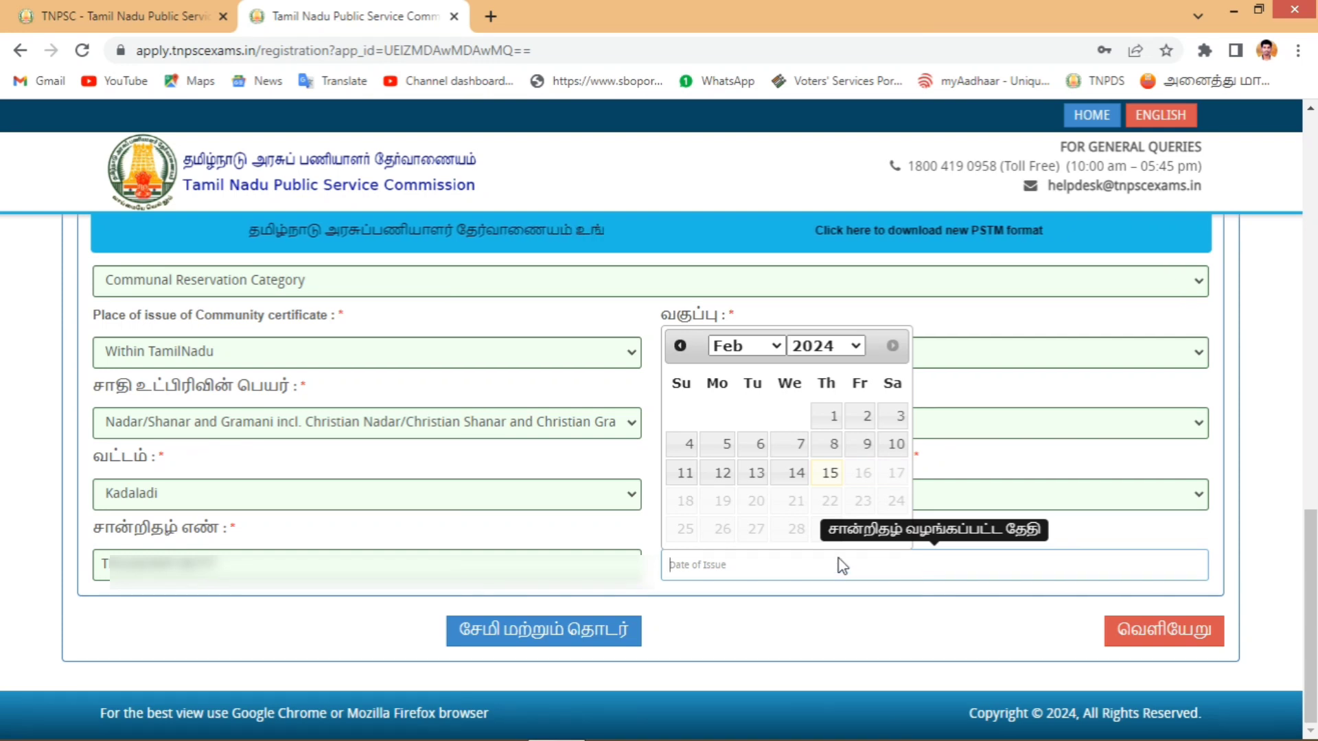
left_click(798, 445)
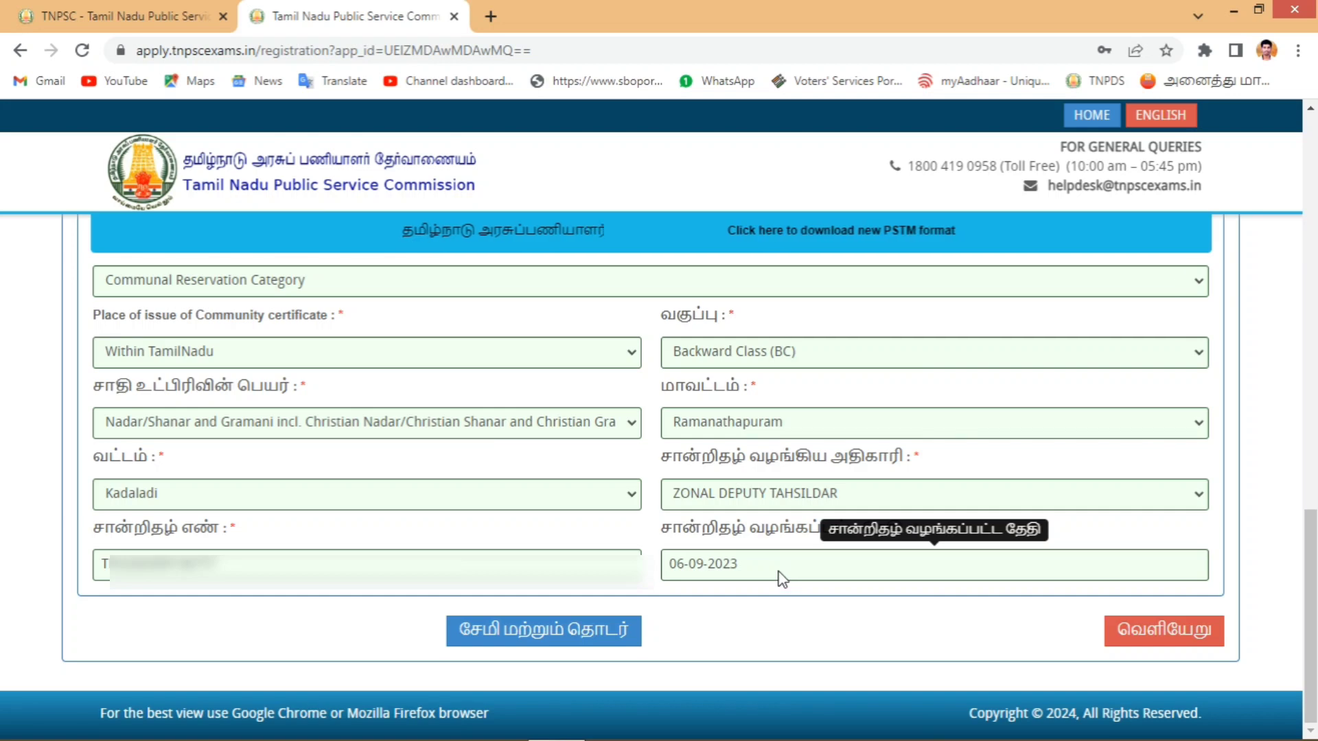
left_click(587, 638)
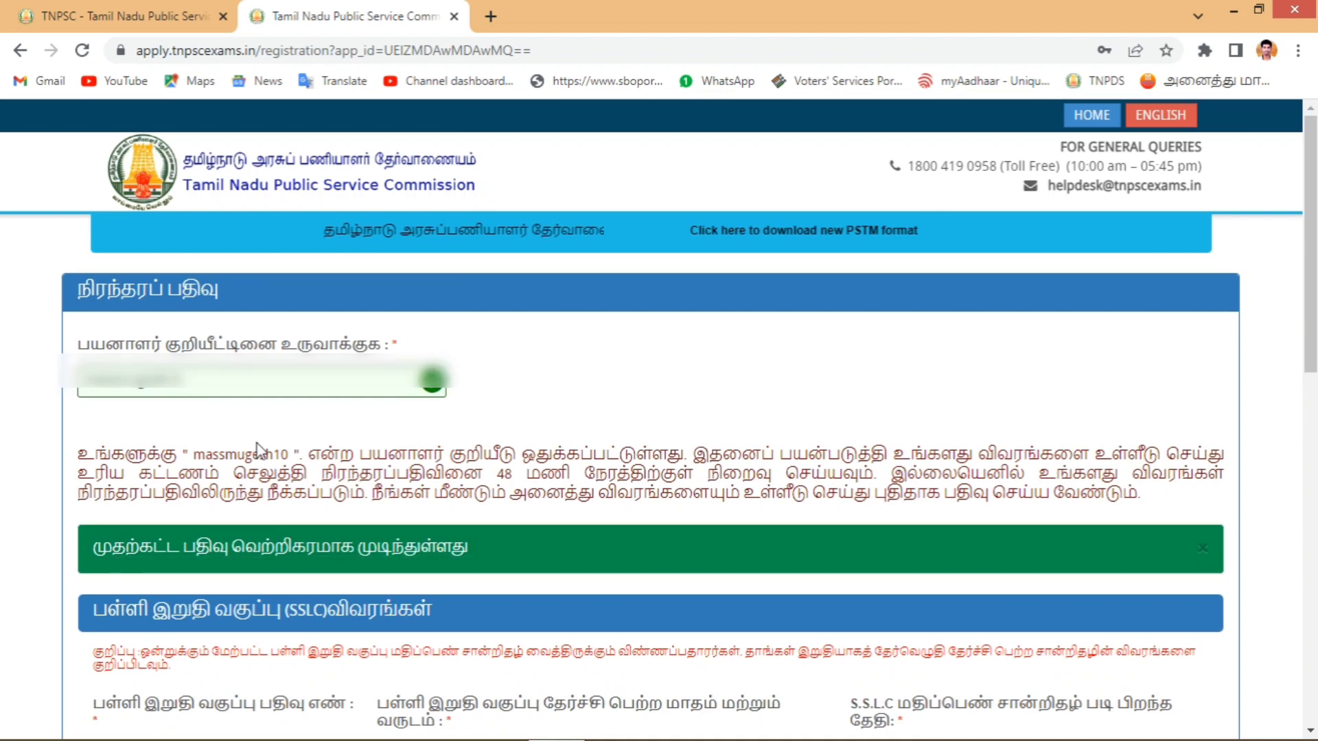
Go to the SSLC Register Number field, dismiss the accuracy warning, and enter the register number.
scroll(385, 422, "down", 2)
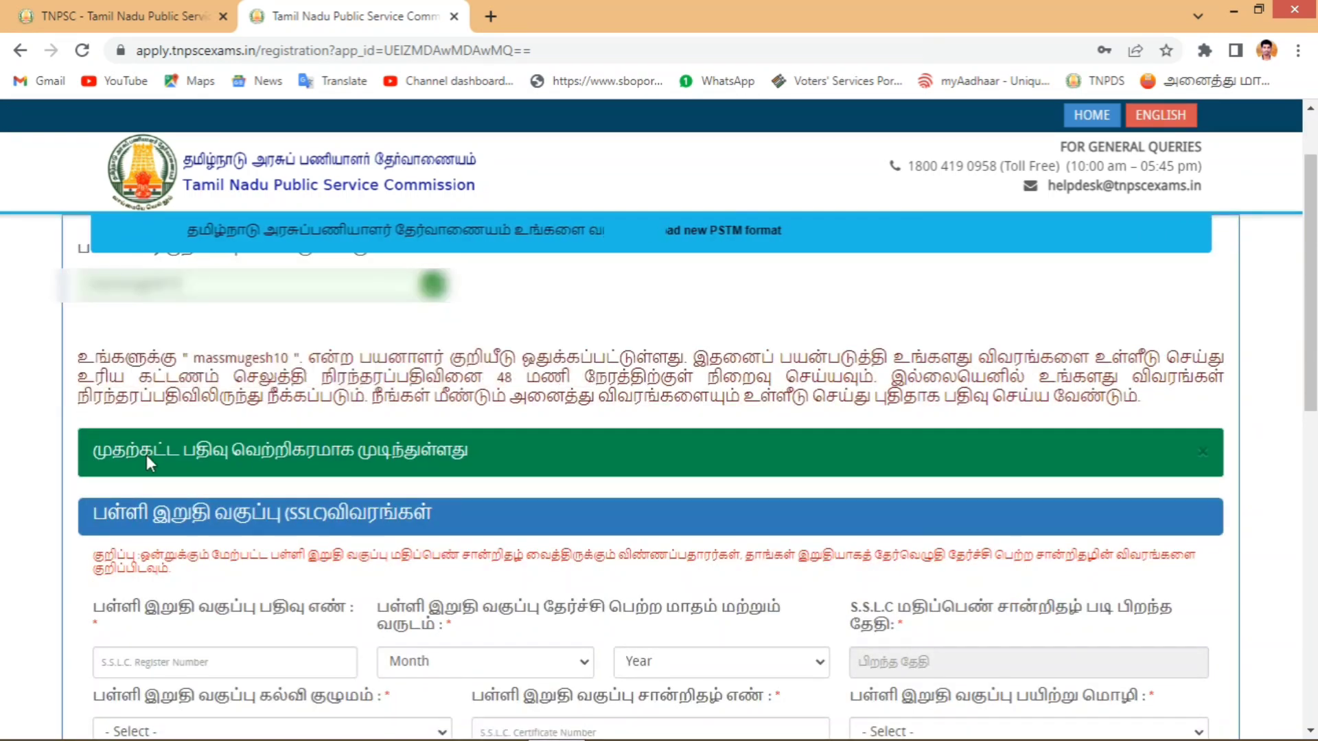
scroll(518, 435, "down", 4)
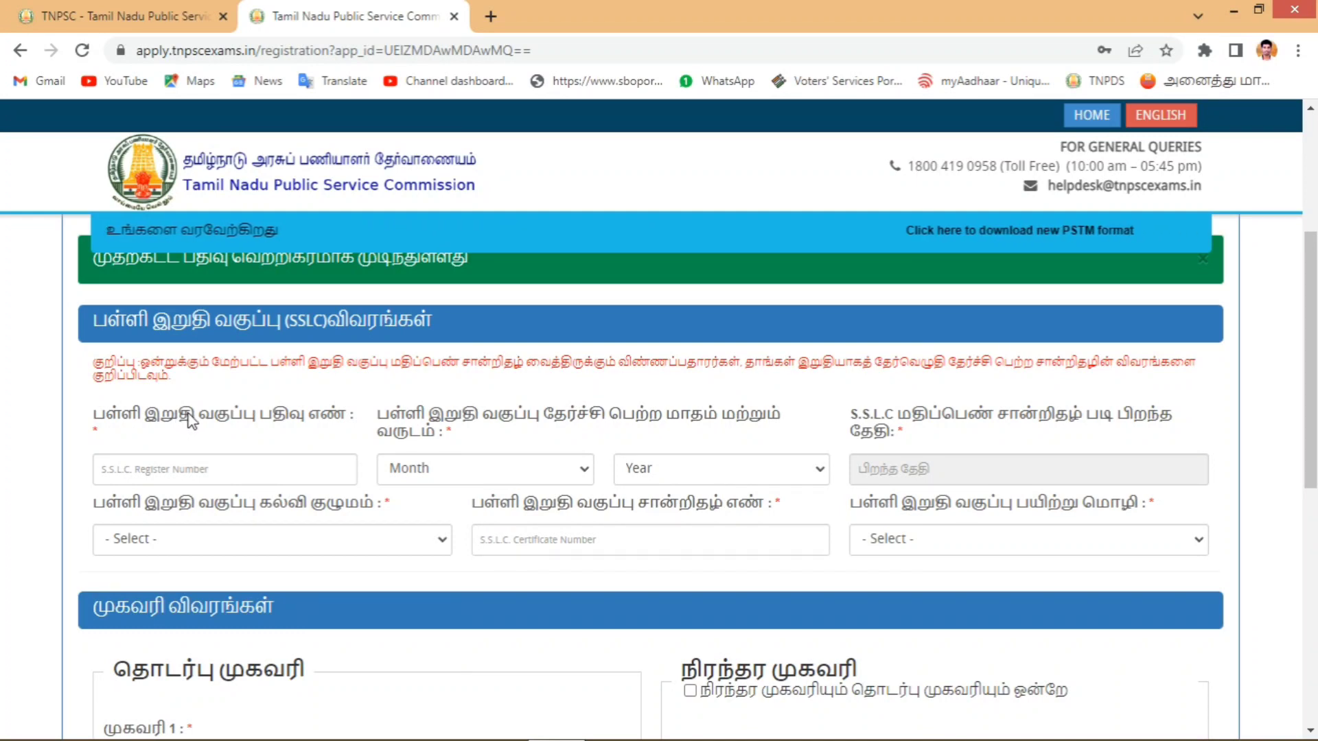
left_click(266, 474)
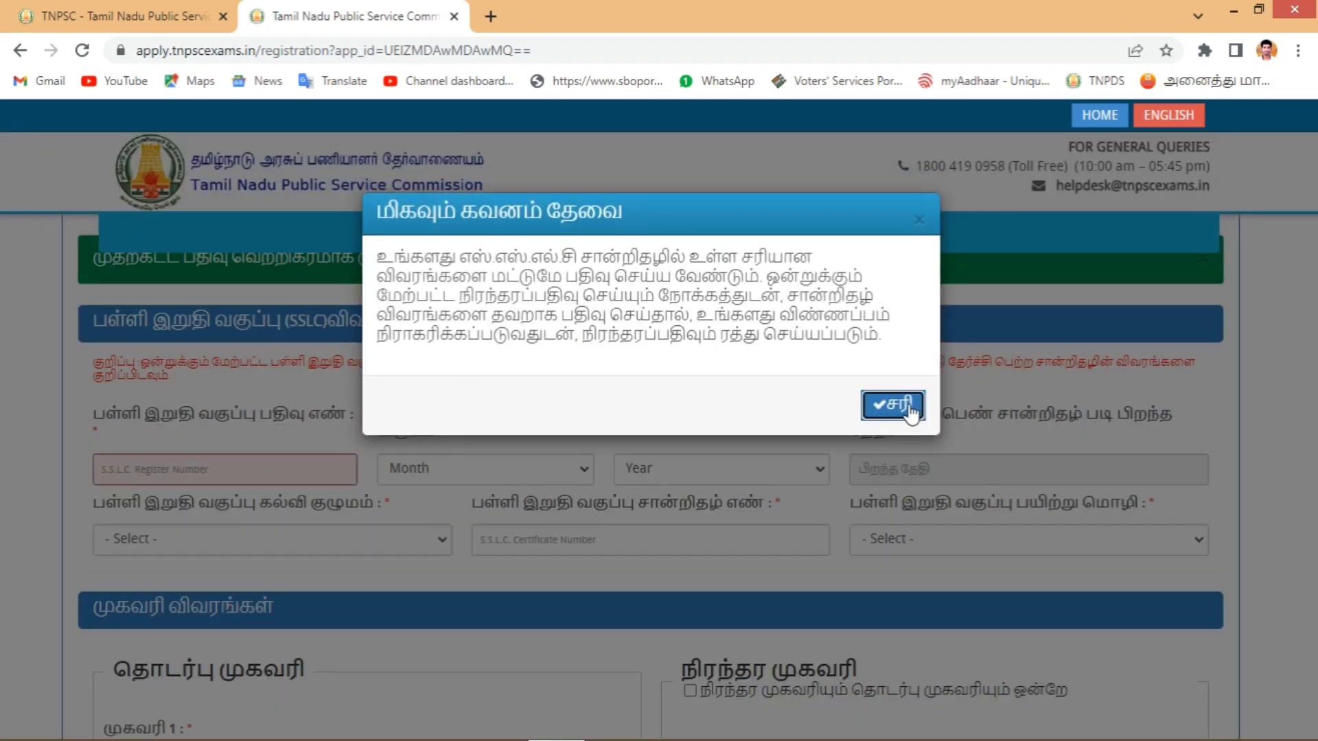
left_click(909, 412)
left_click(255, 454)
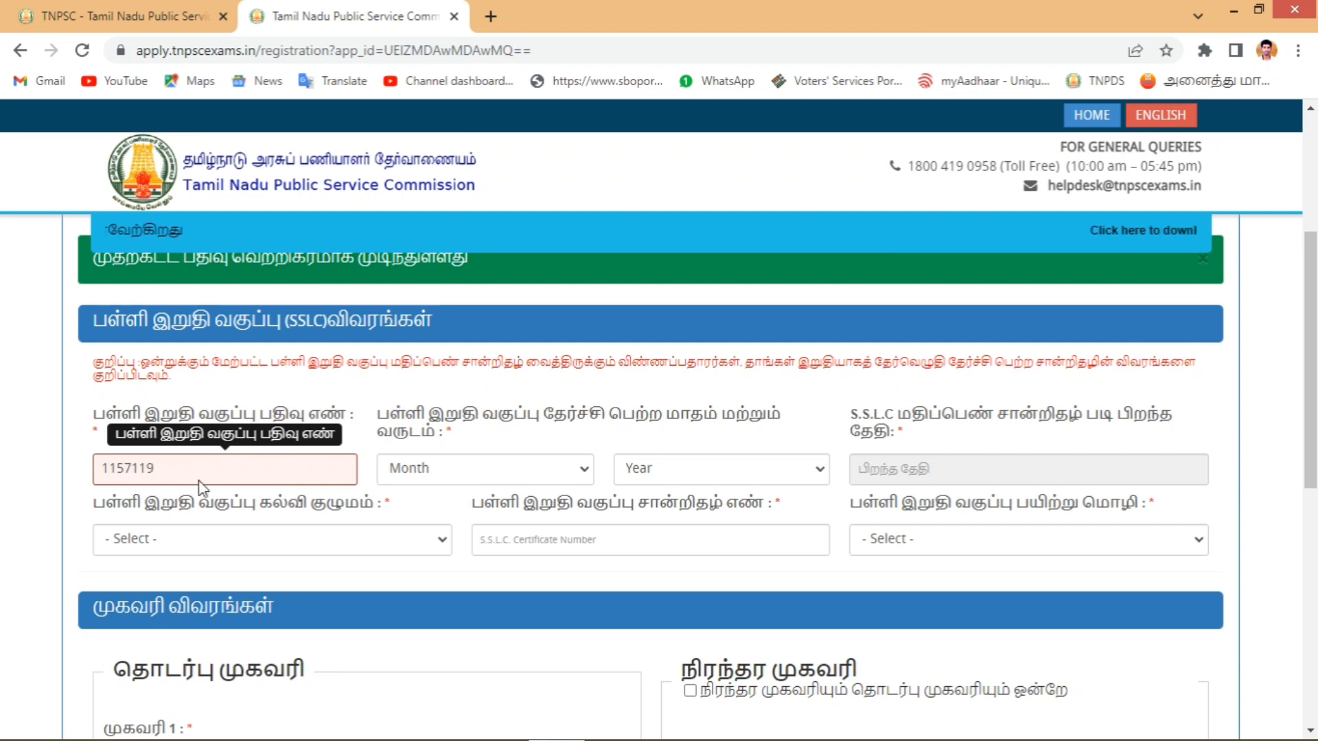
left_click(482, 473)
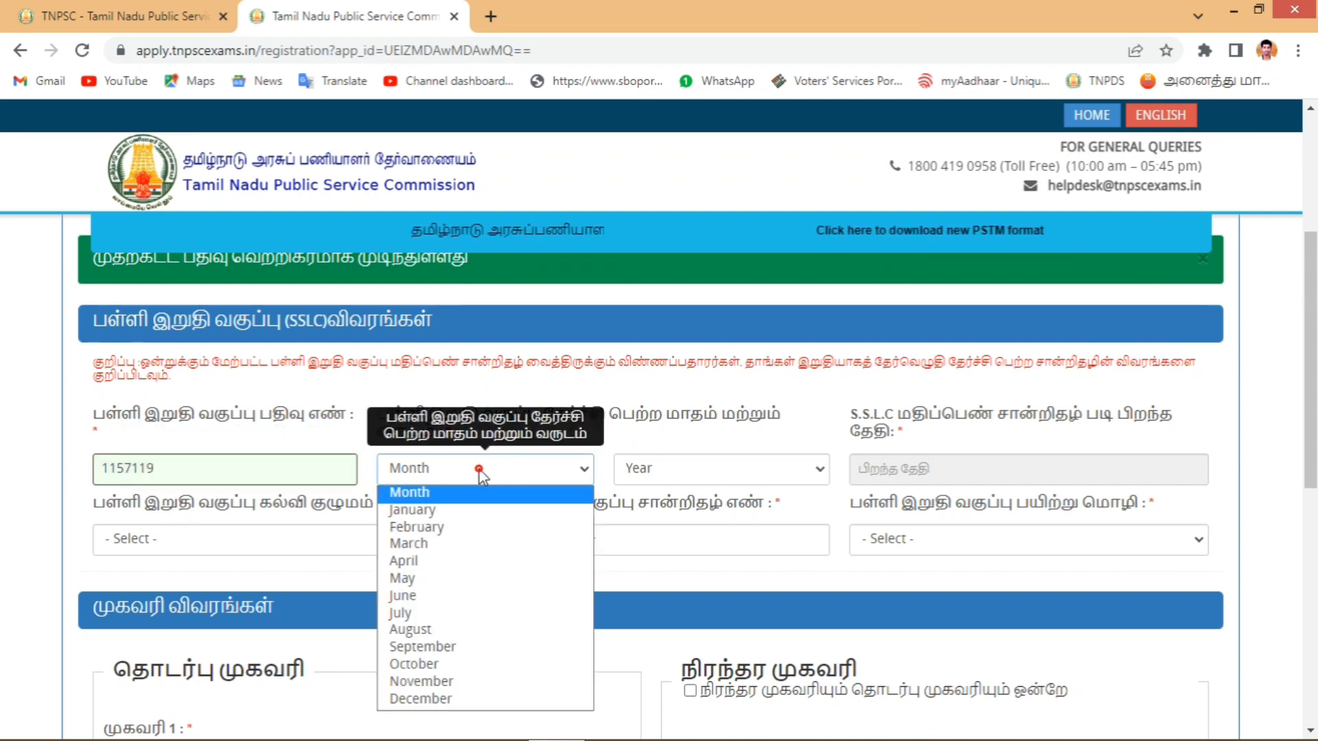
left_click(434, 544)
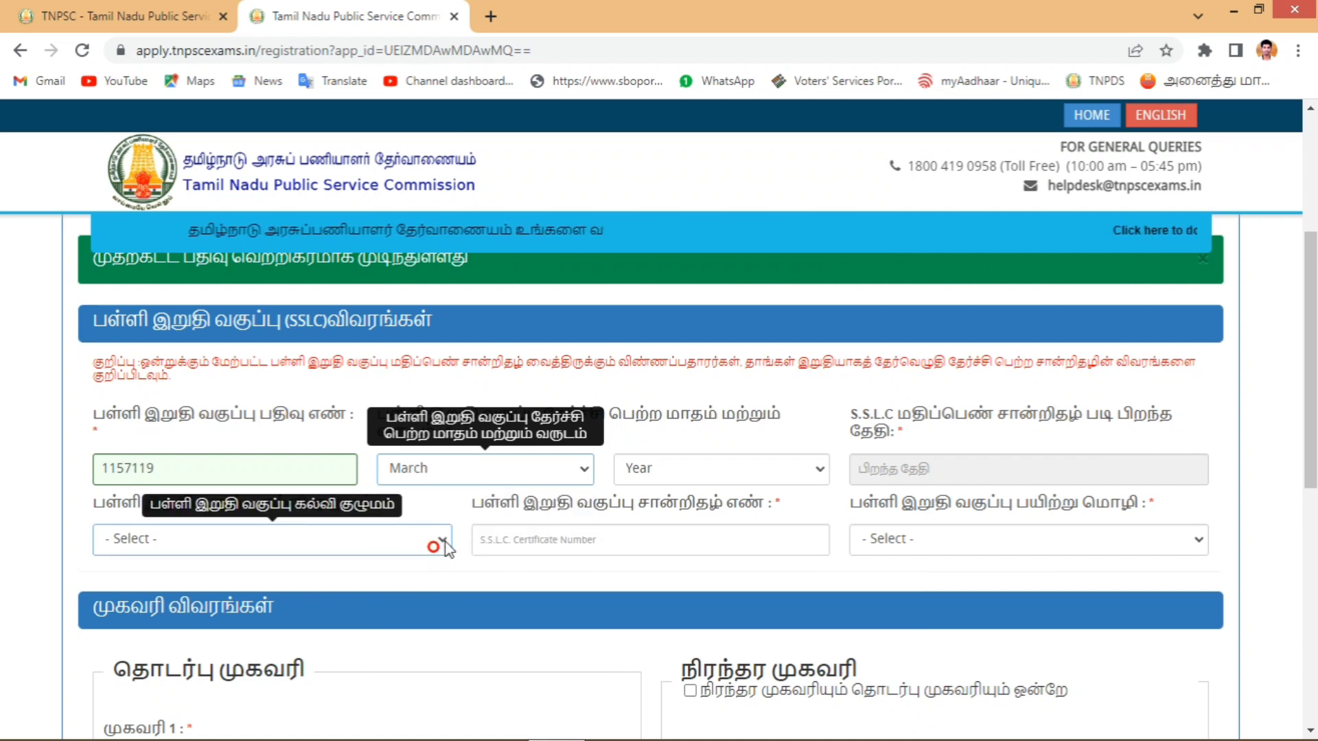
left_click(671, 469)
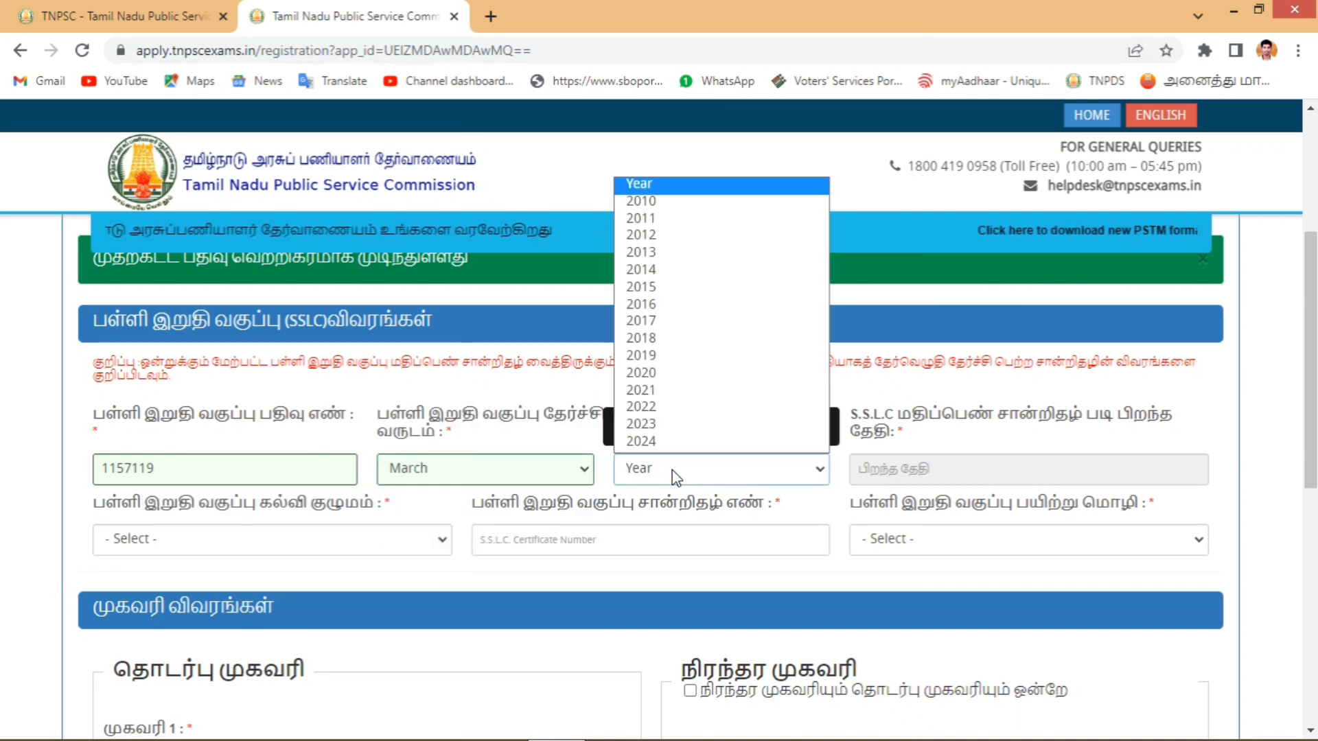
left_click(663, 260)
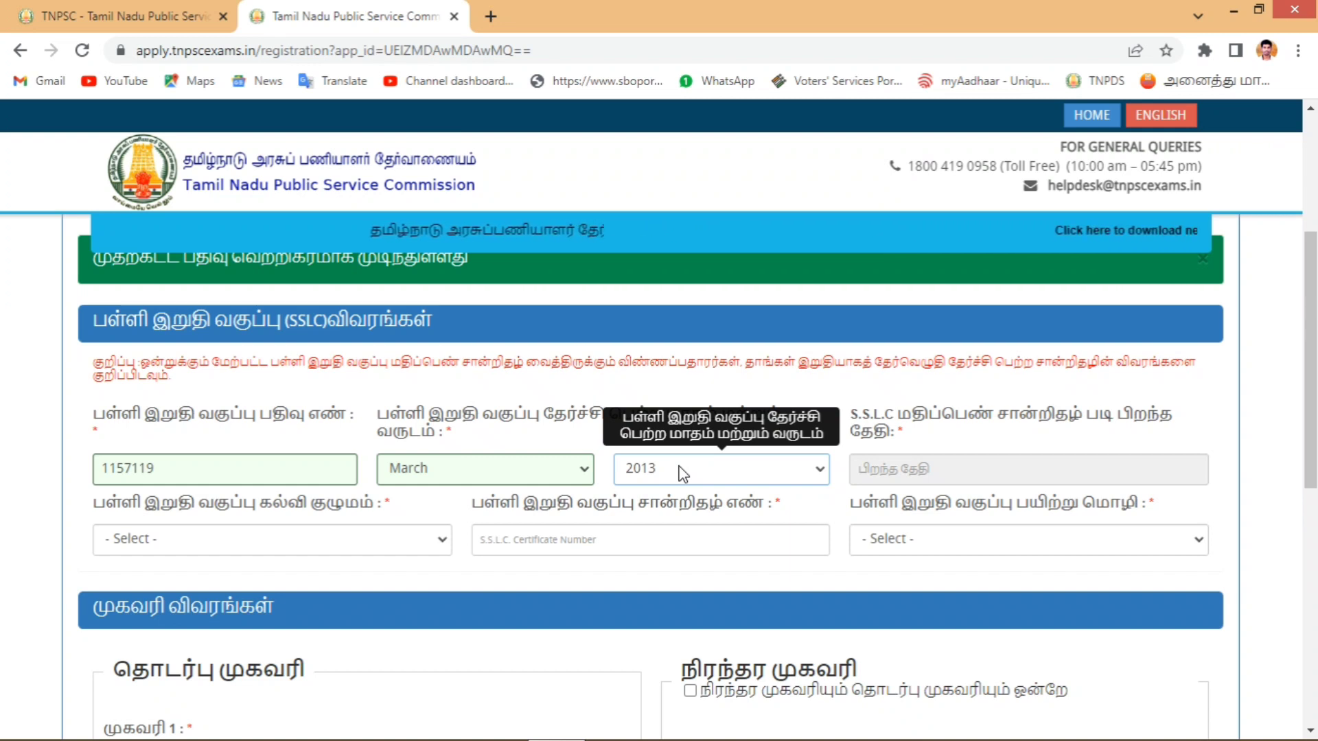
left_click(946, 469)
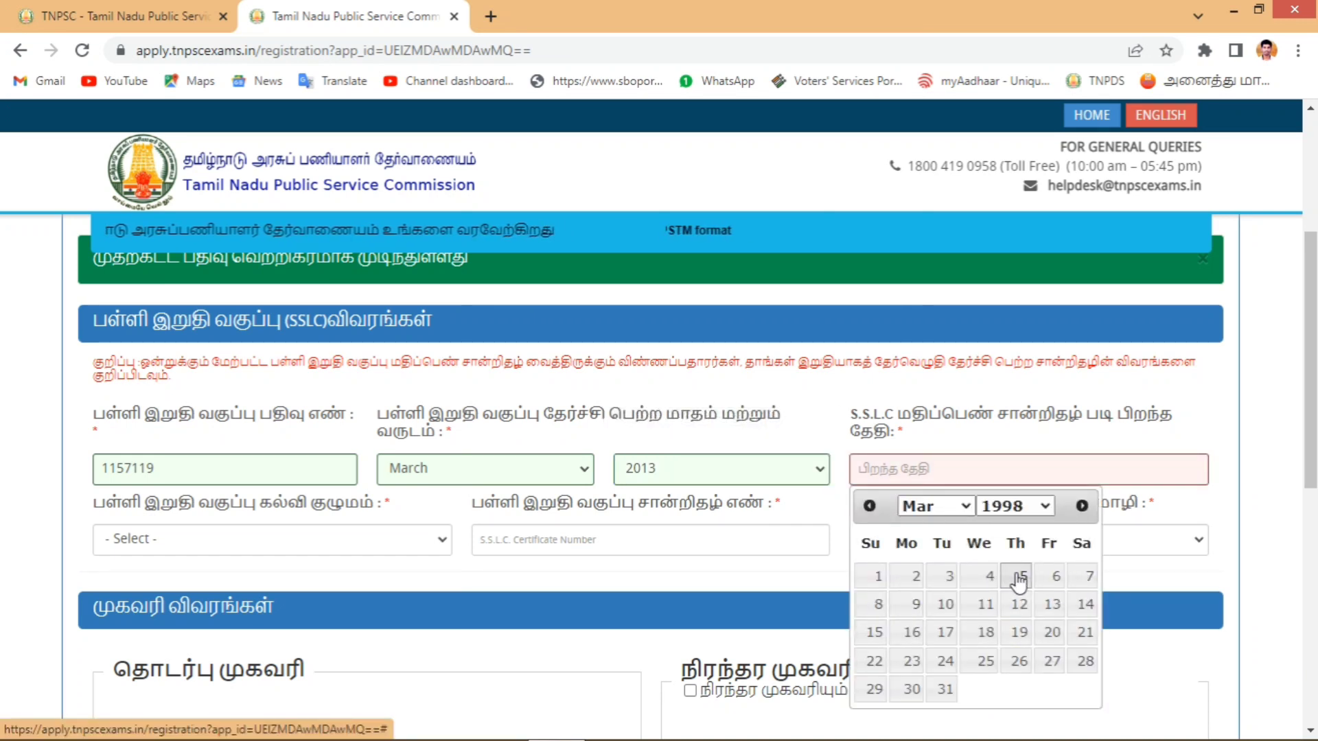
left_click(1018, 576)
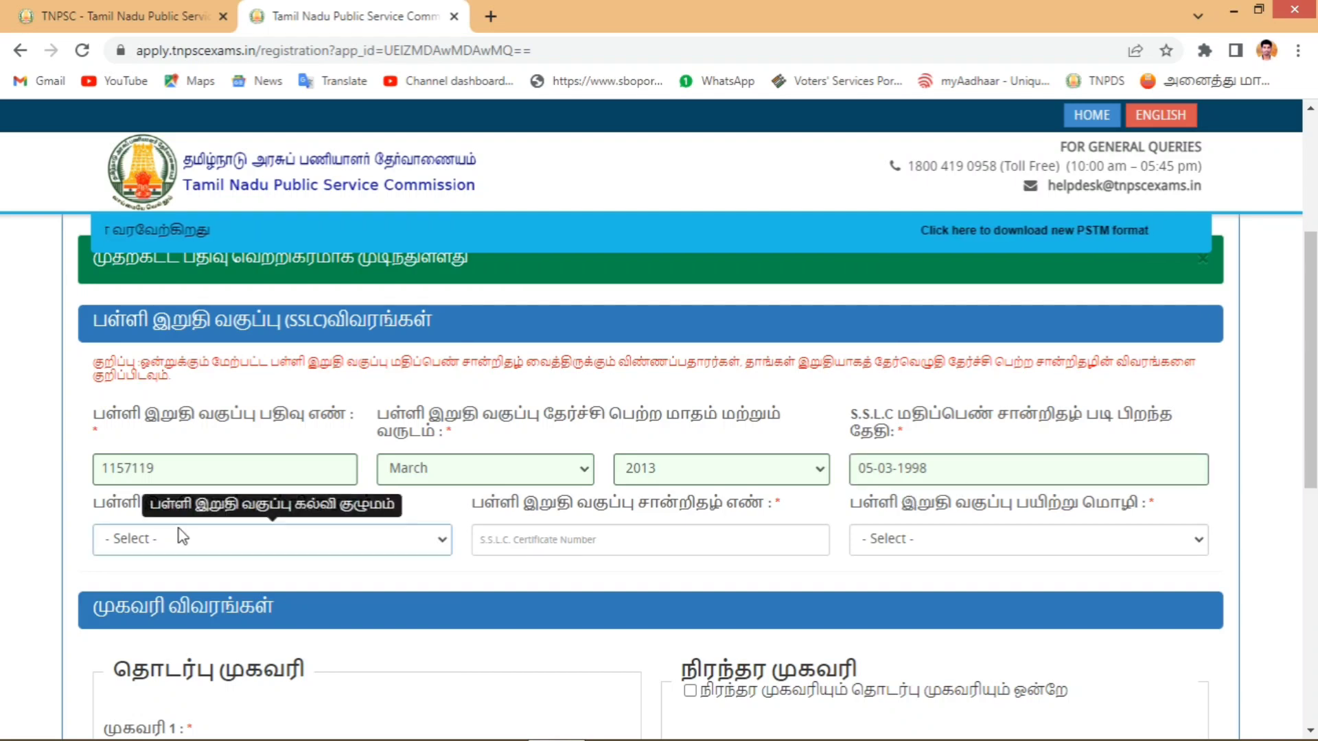
Choose State Board, enter the SSLC certificate number, and select தமிழ் as the study medium.
left_click(268, 542)
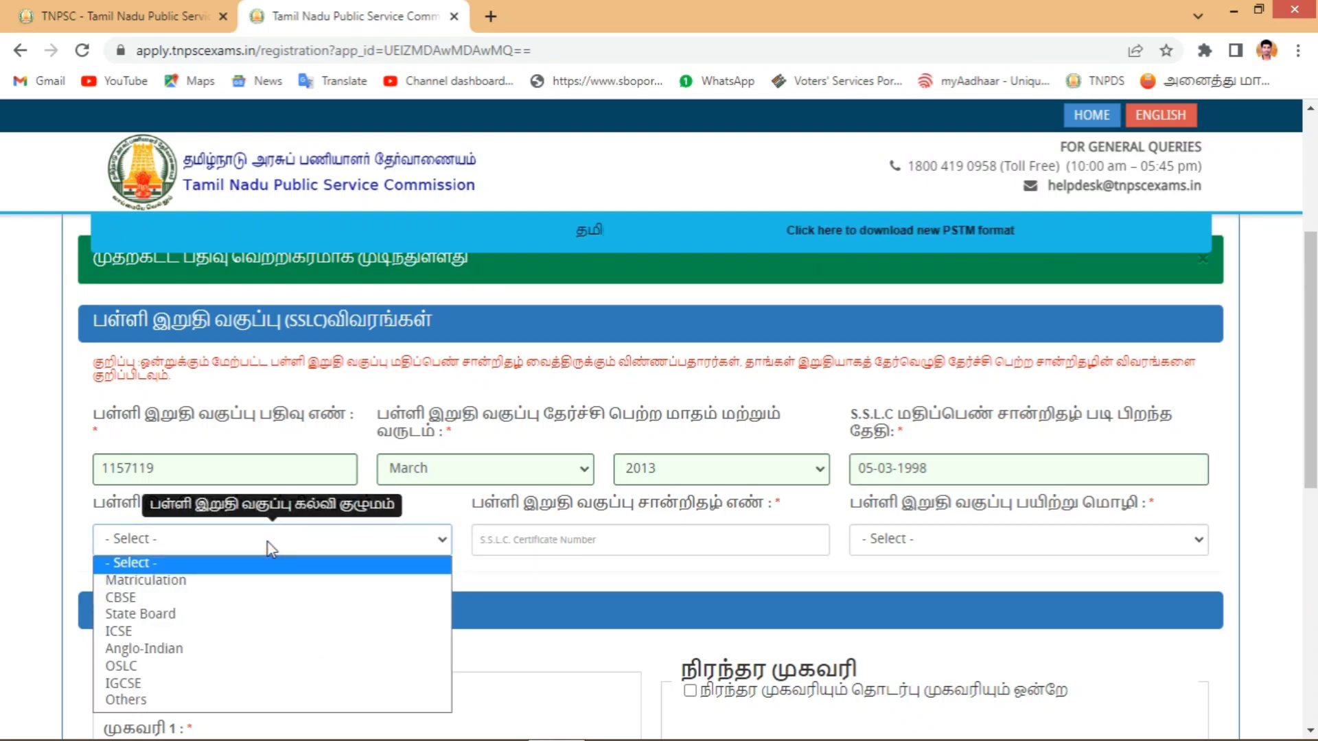
left_click(216, 616)
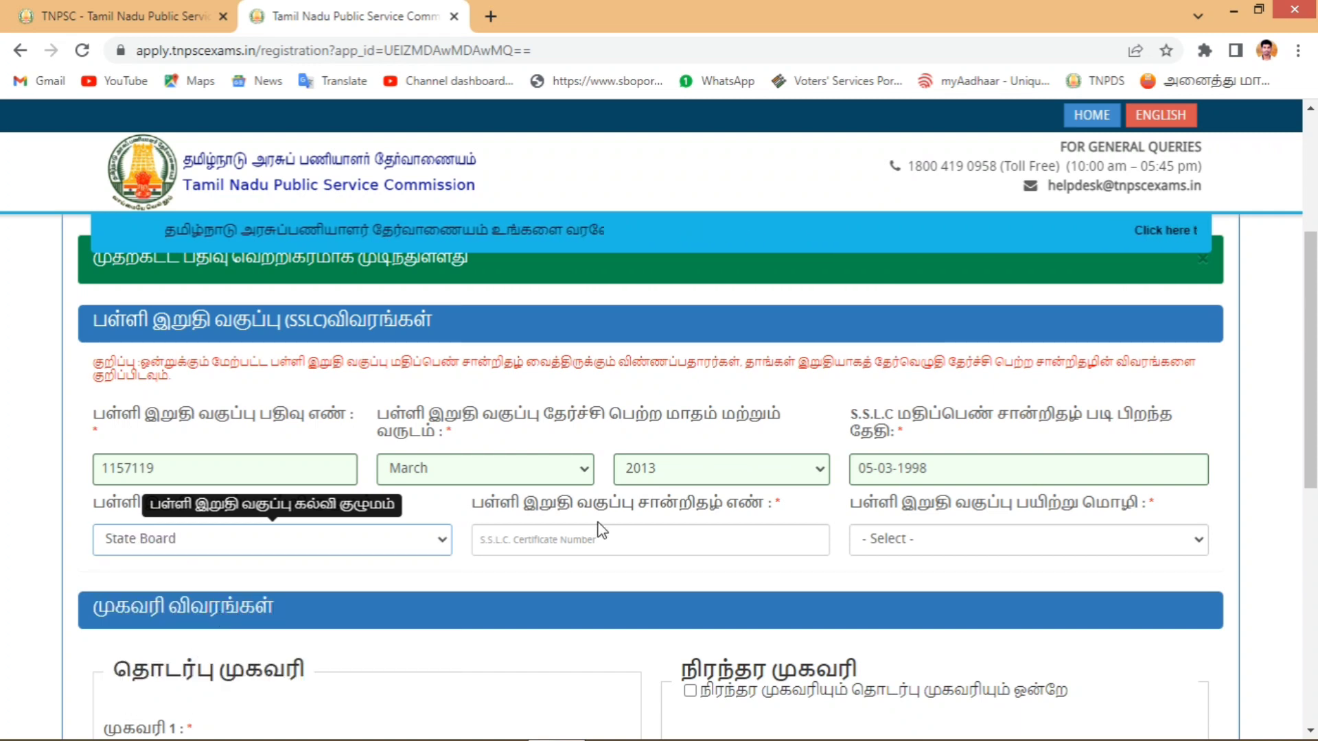
left_click(634, 539)
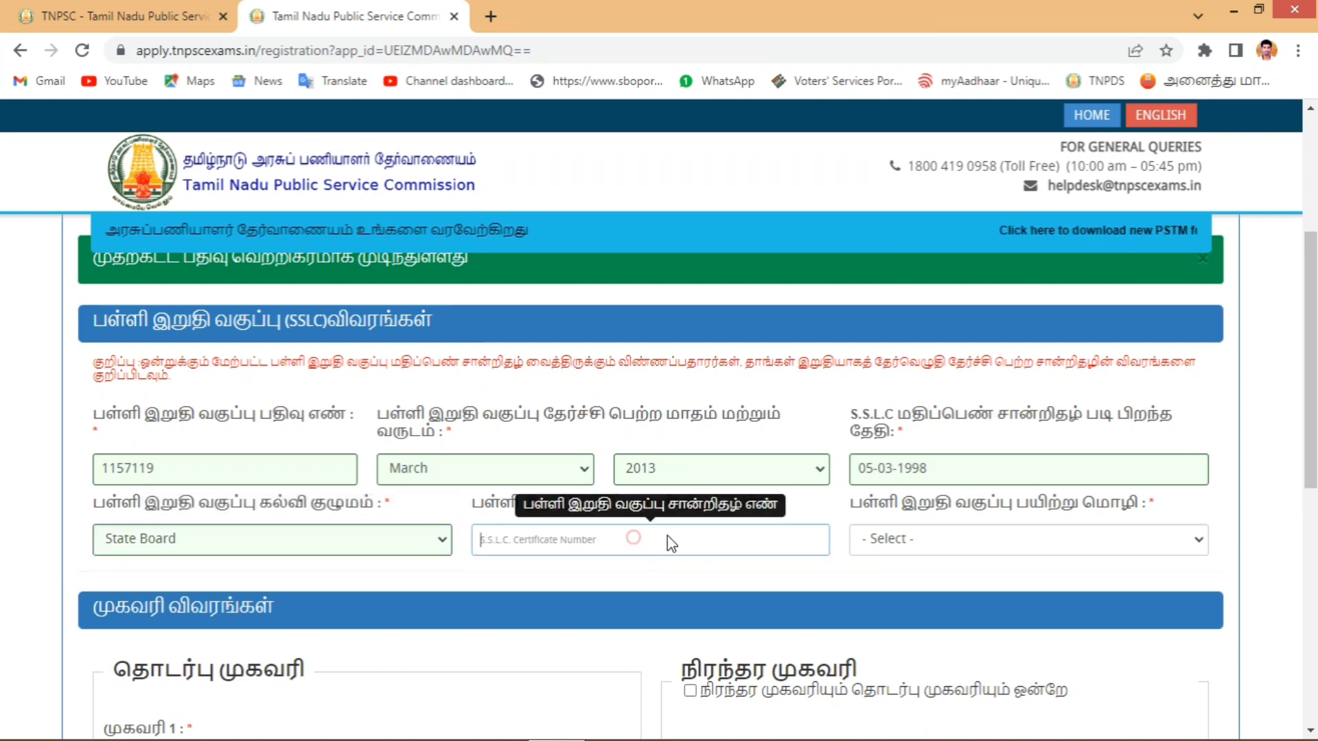
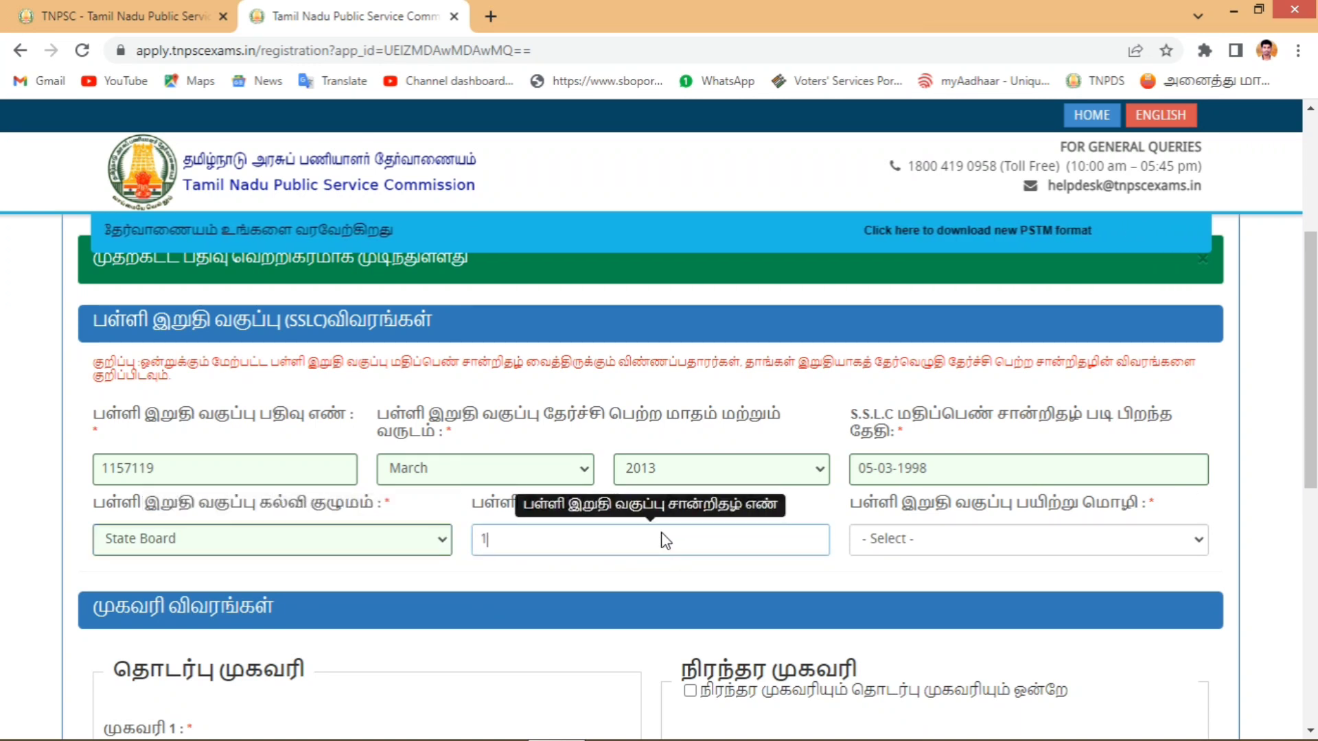
left_click(1007, 541)
left_click(892, 584)
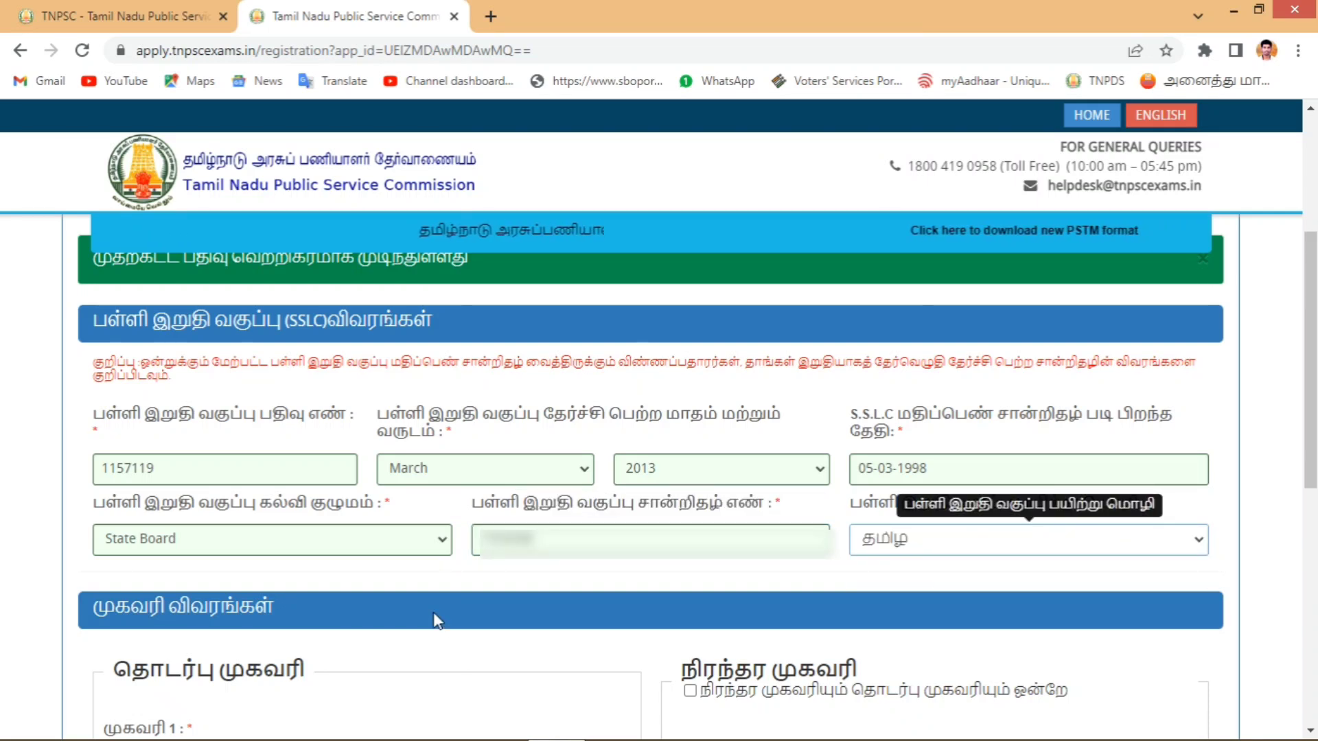
scroll(436, 621, "down", 1)
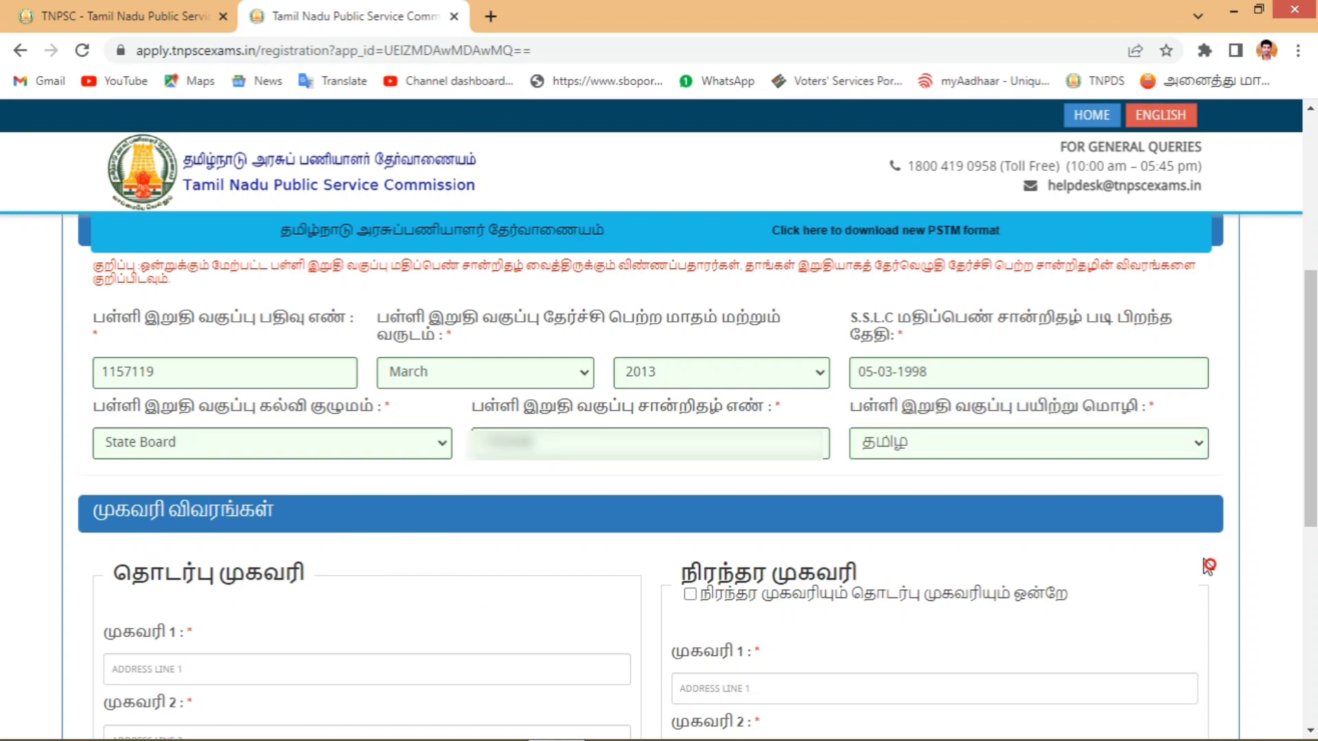
Fill in the contact address lines and the town.
scroll(440, 445, "down", 2)
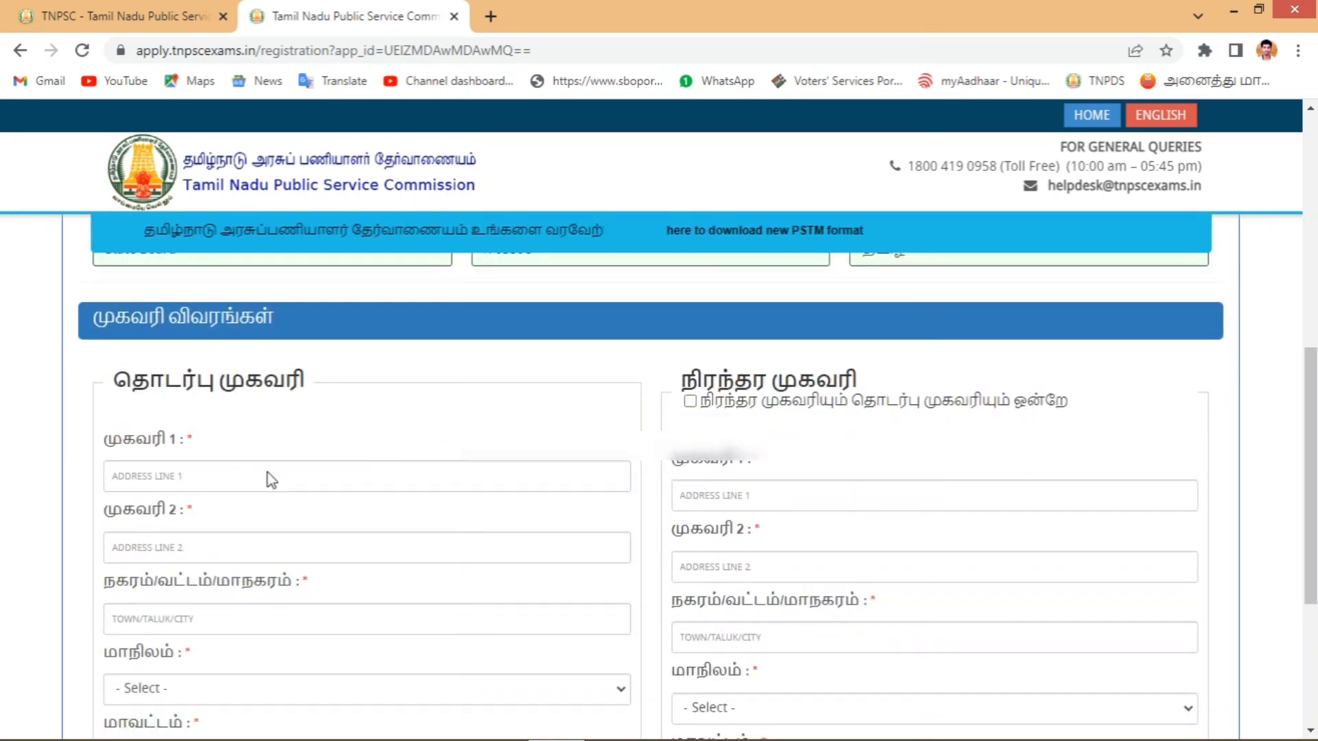
scroll(288, 480, "down", 3)
scroll(294, 474, "up", 2)
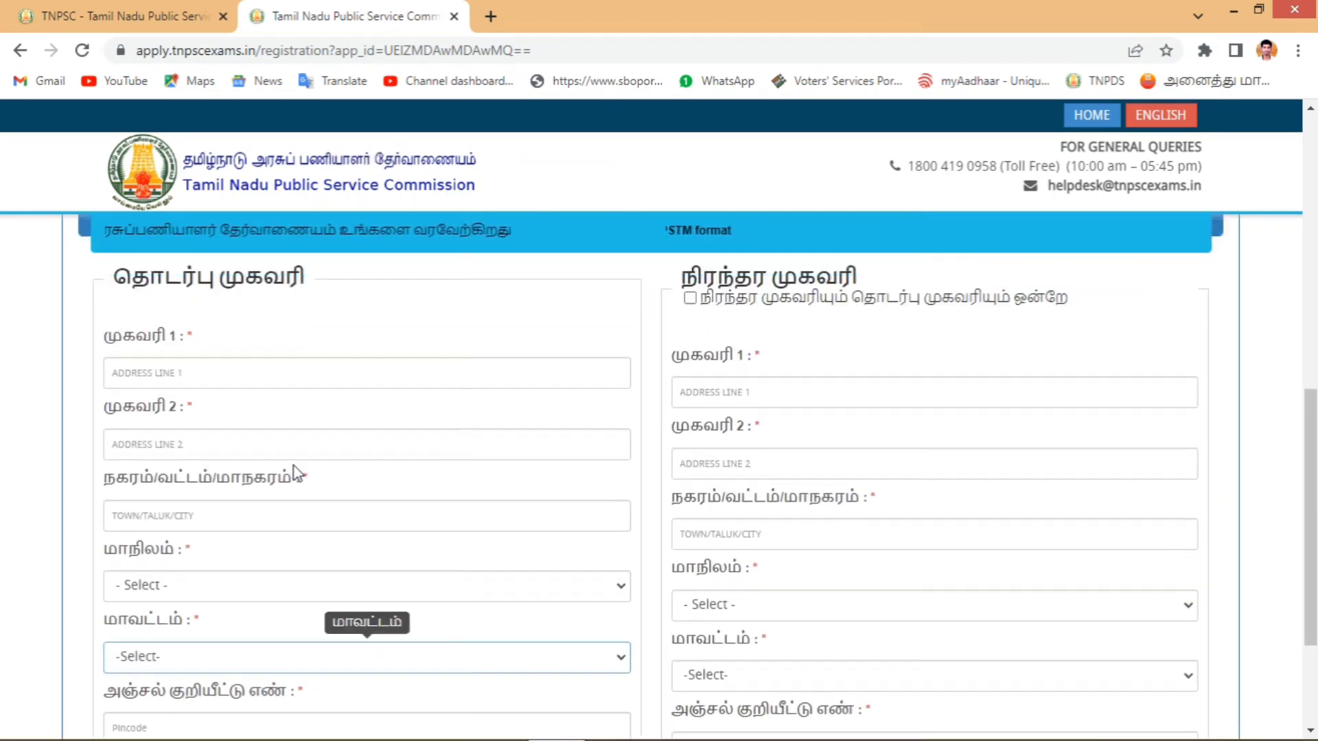
scroll(293, 473, "up", 1)
left_click(335, 477)
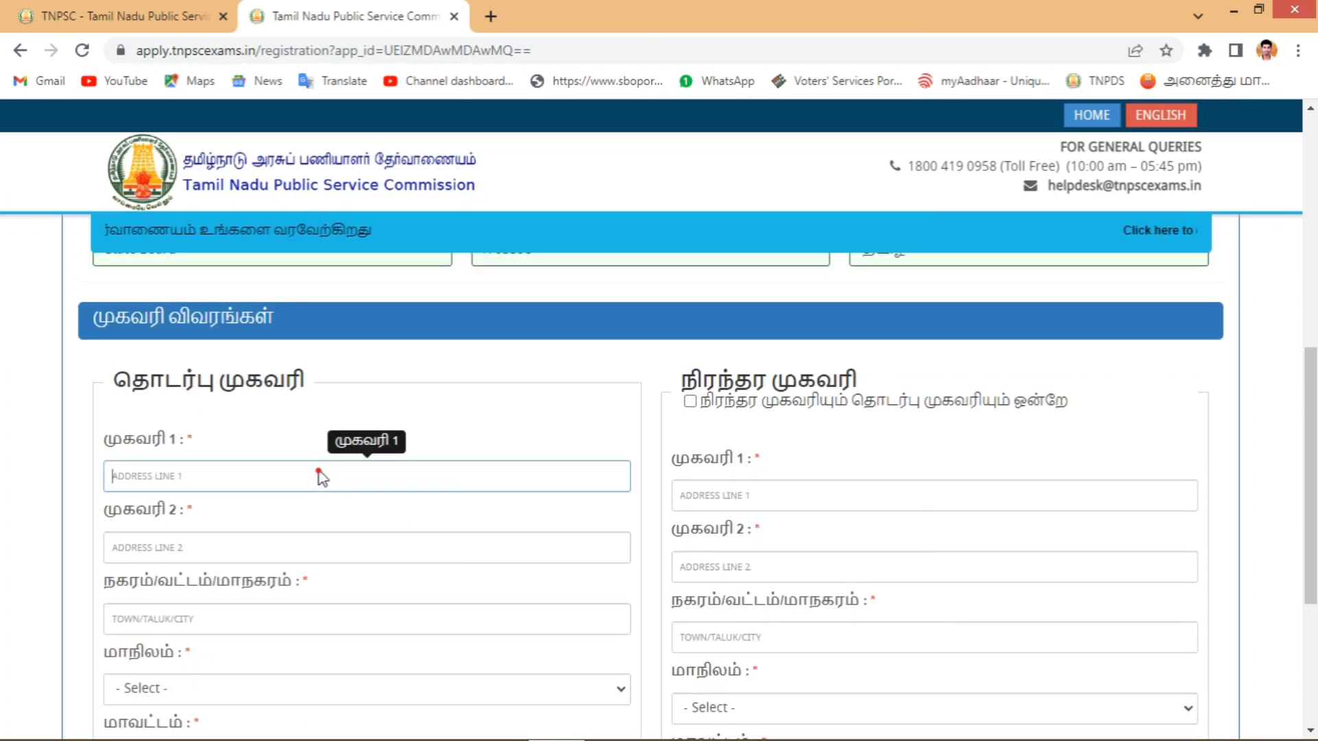
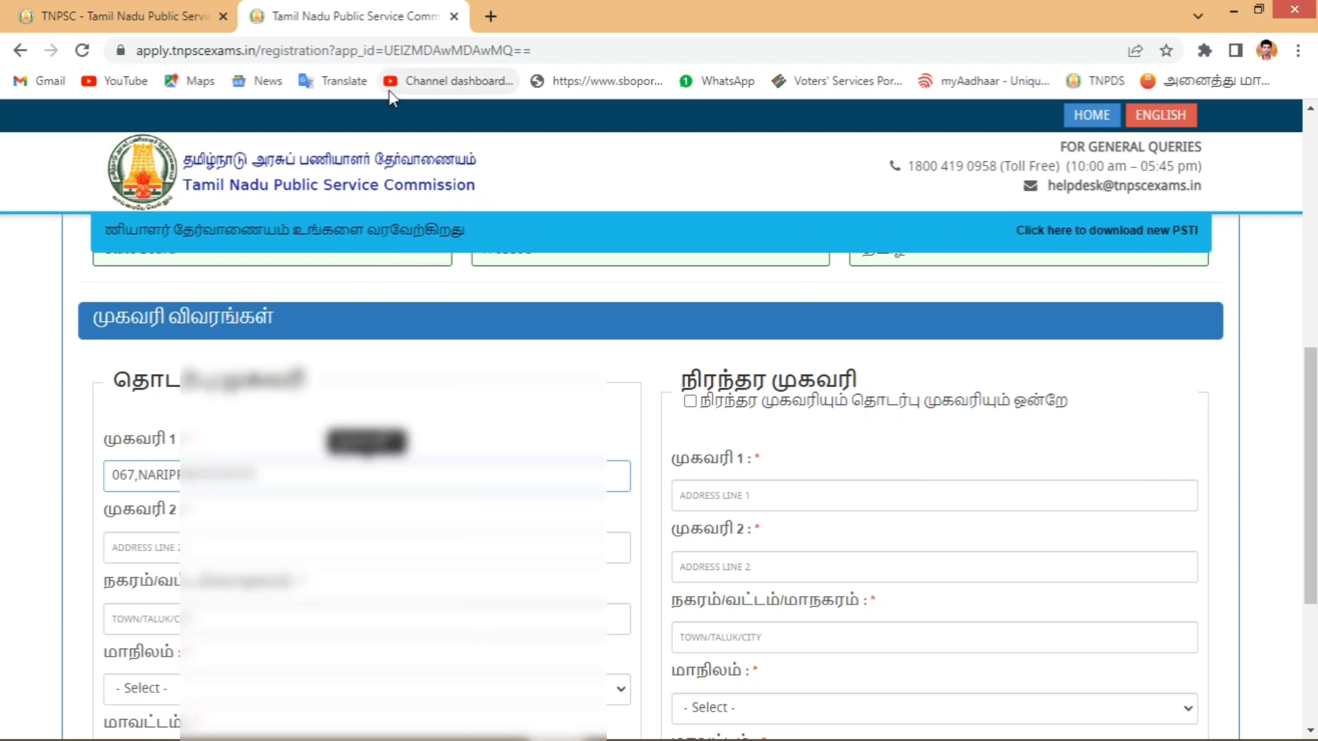
key("Tab")
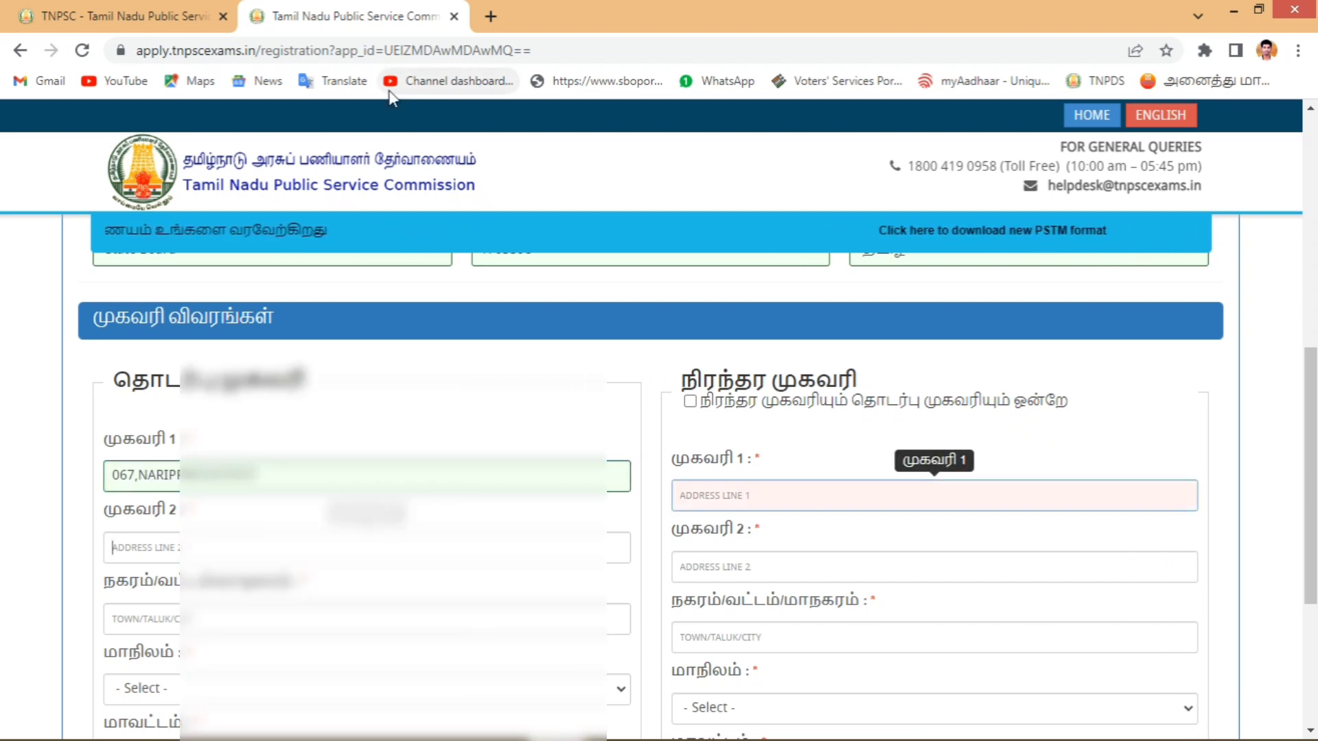
type("NARIPPAIY")
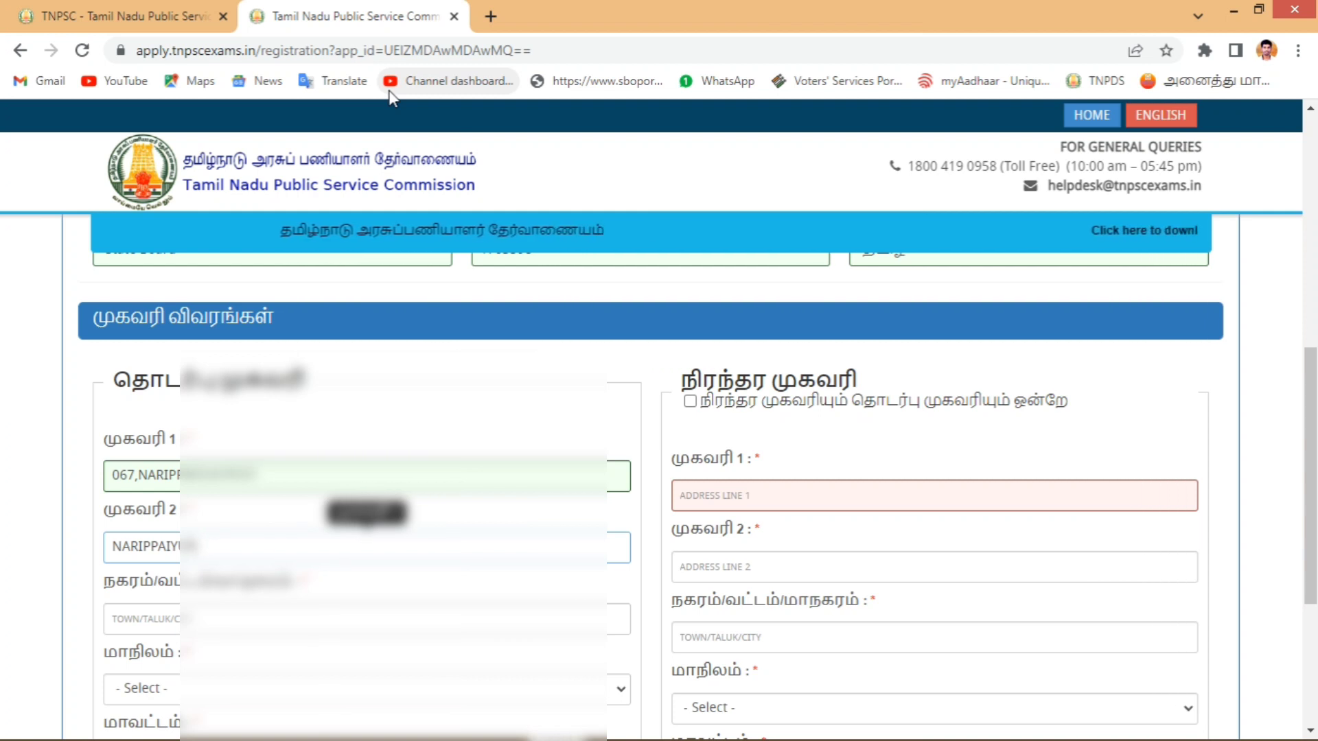
key("Tab")
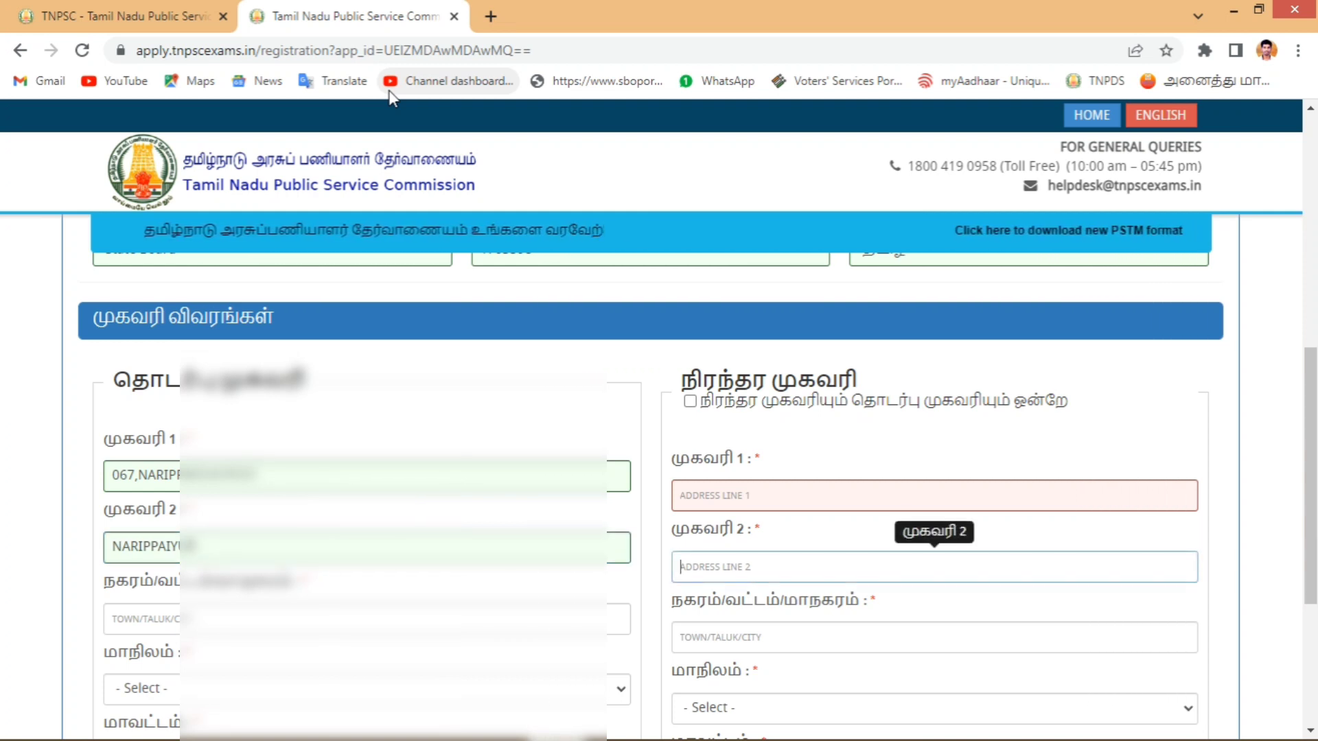
key("Tab")
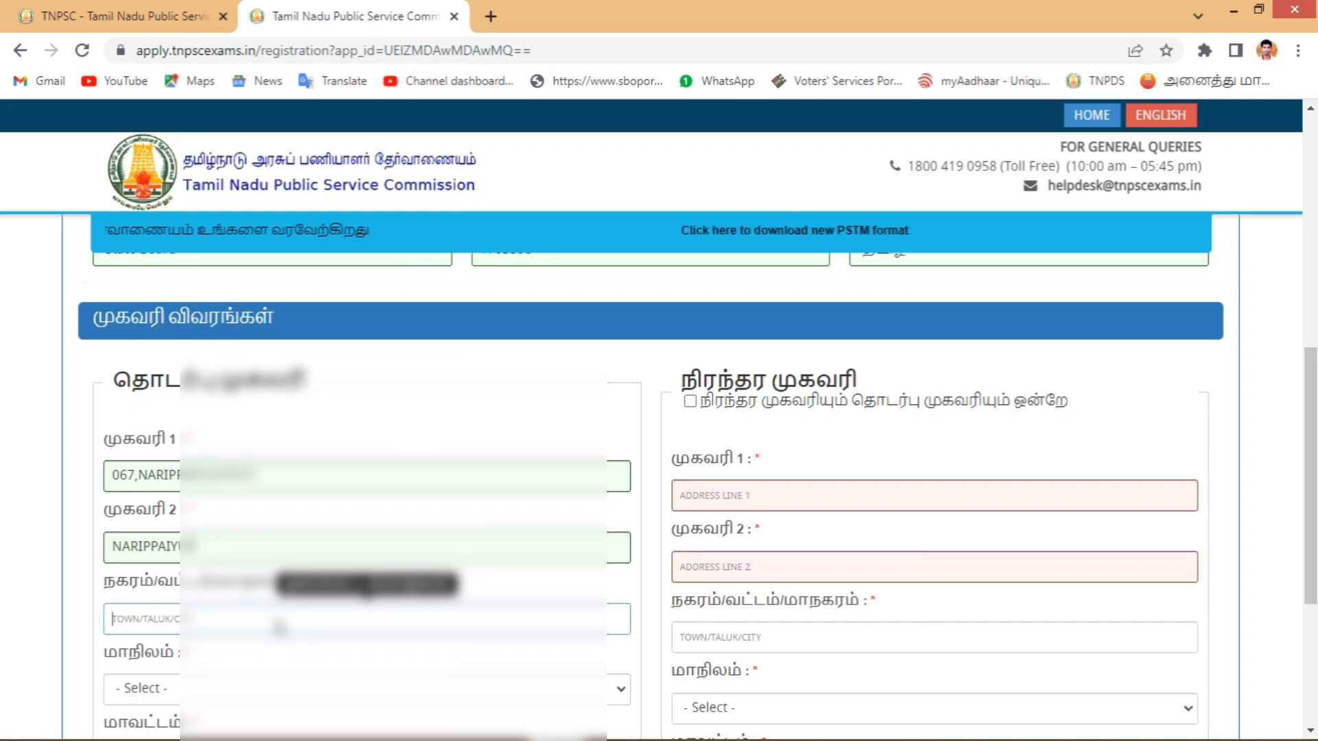
type("KADALADI")
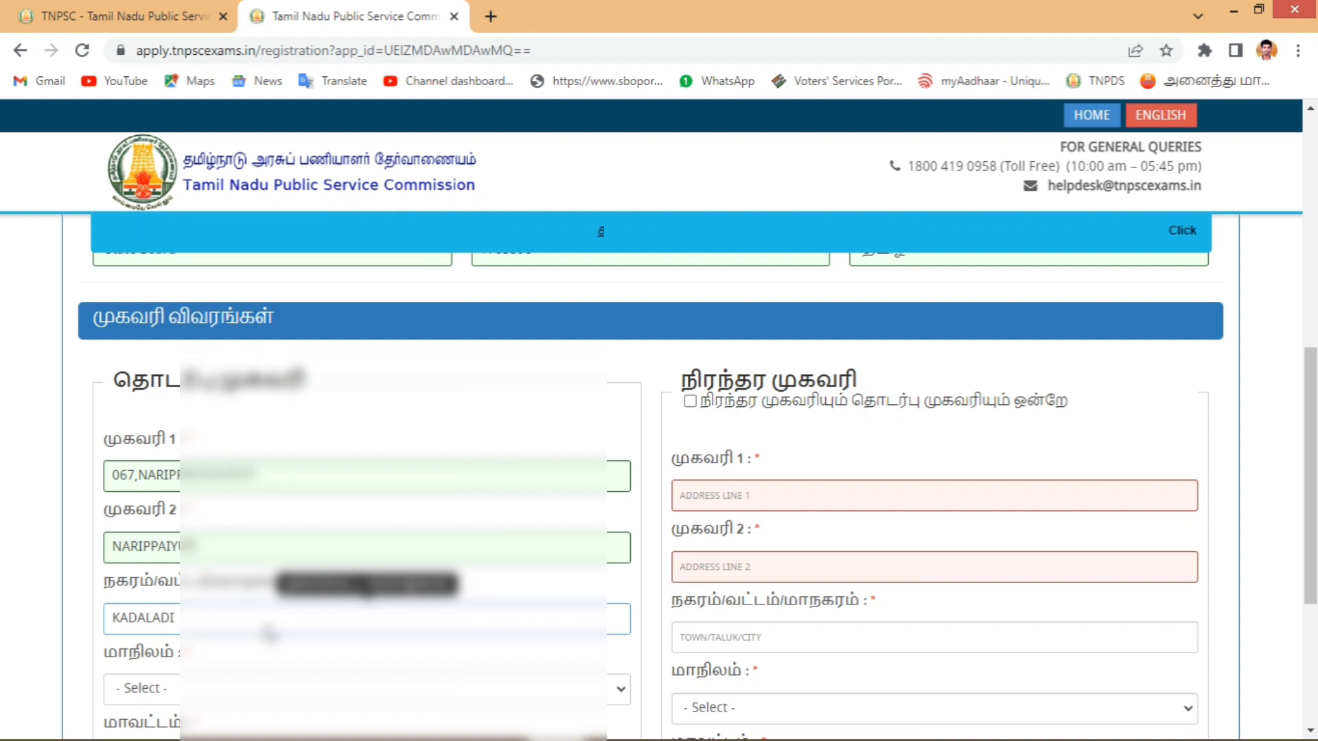
Set the contact address state to Tamil Nadu, choose the district, and enter the pincode.
scroll(275, 633, "down", 2)
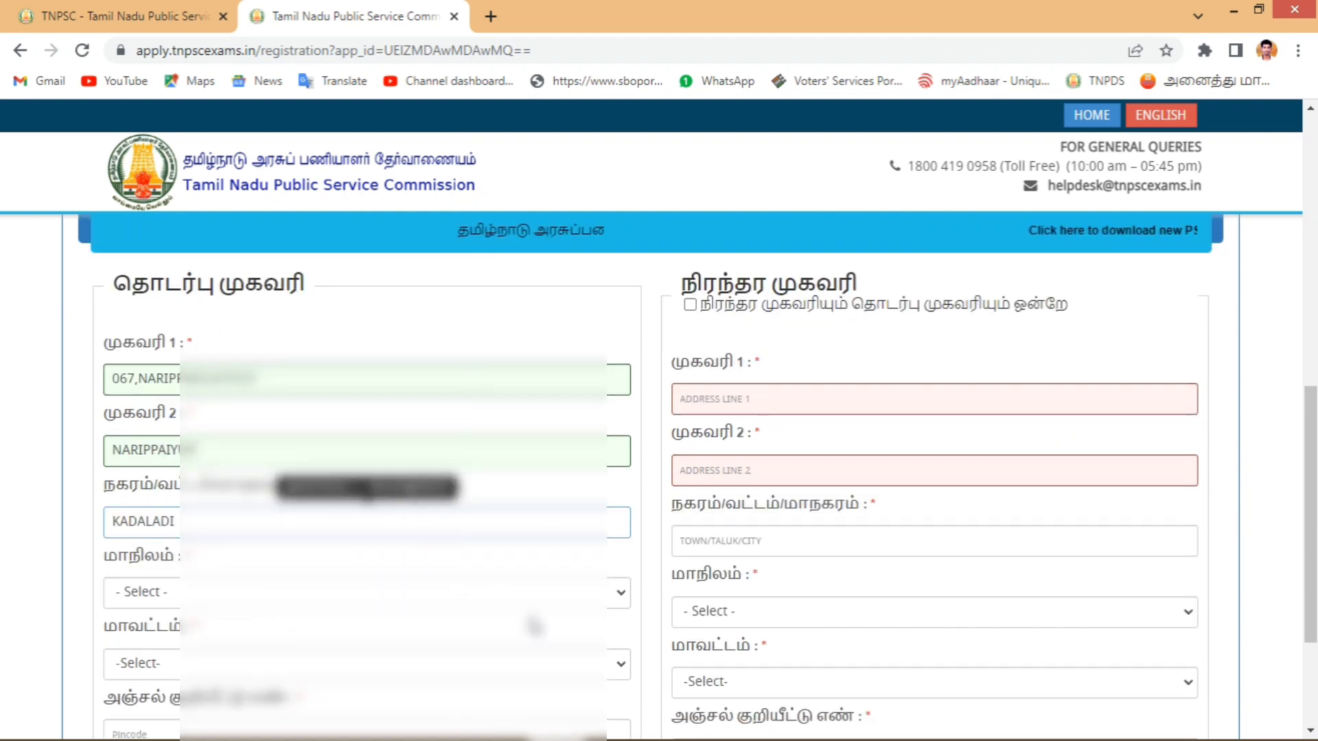
left_click(541, 597)
key("r")
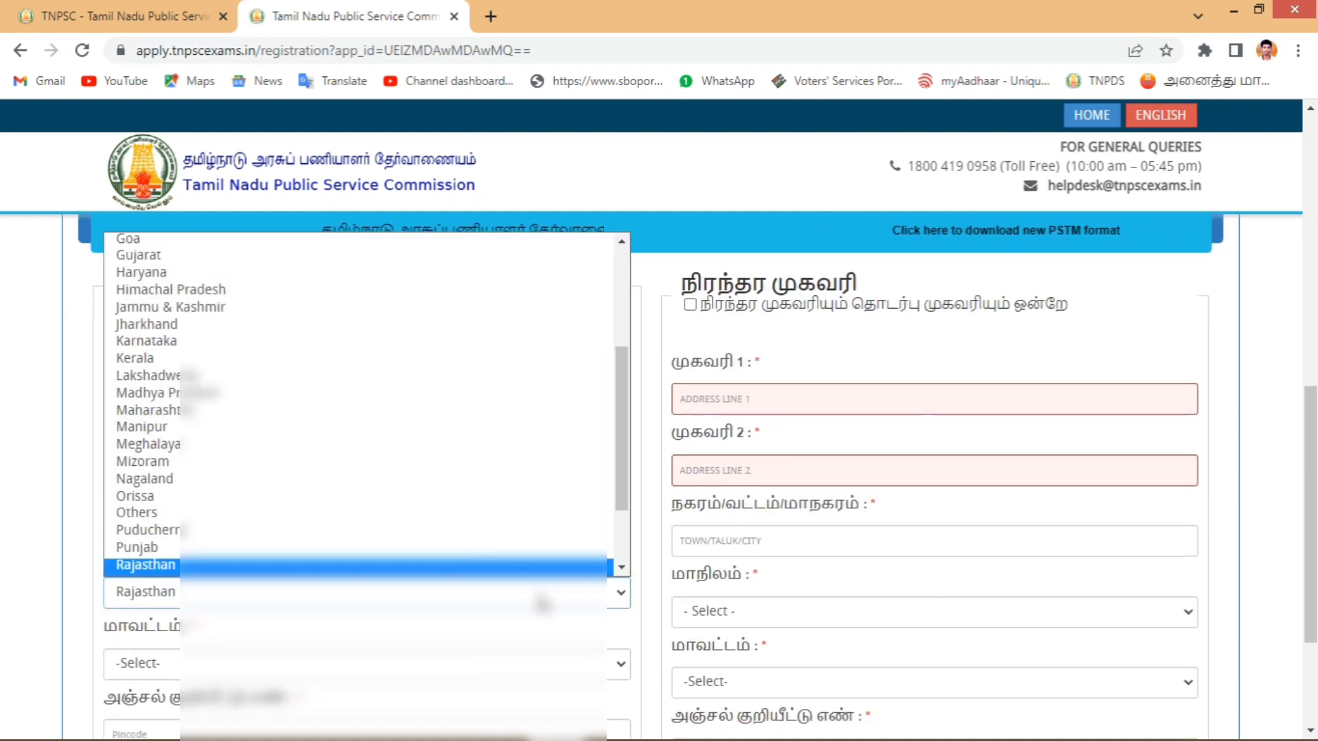
key("t")
key("Return")
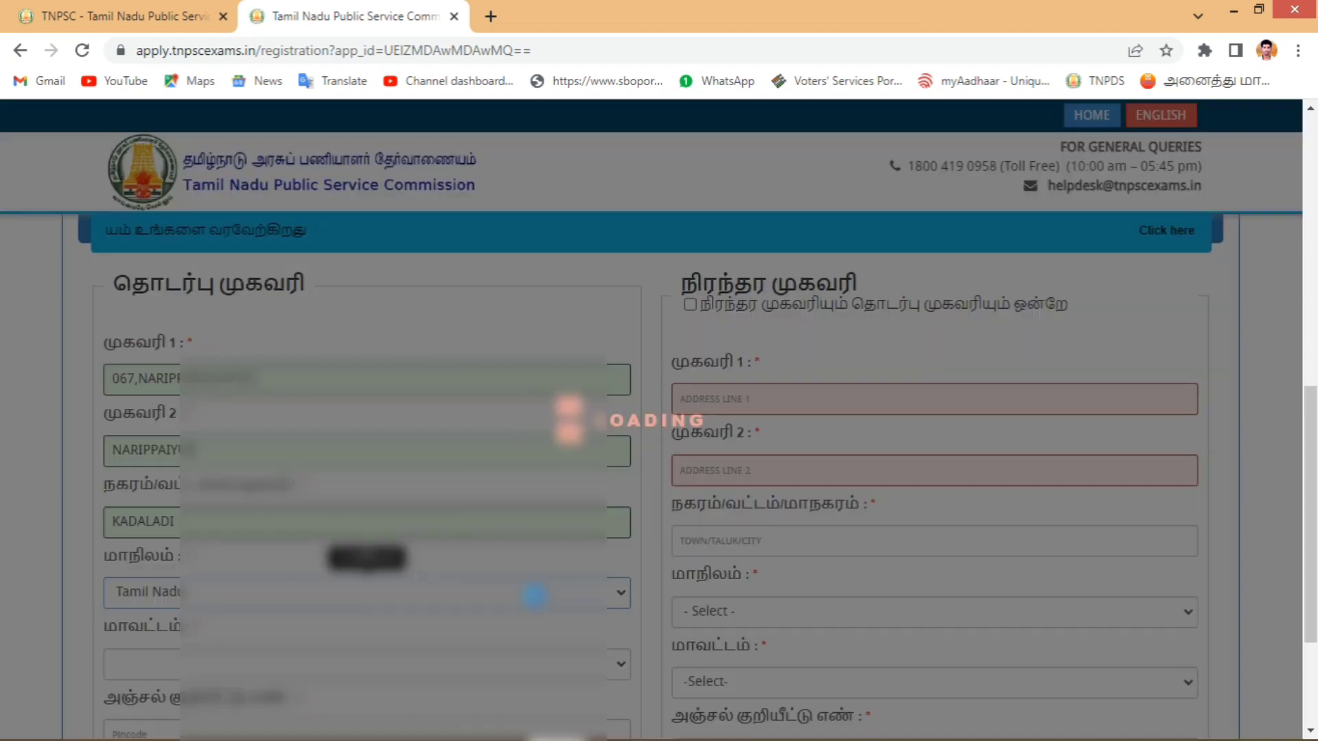
scroll(263, 597, "down", 1)
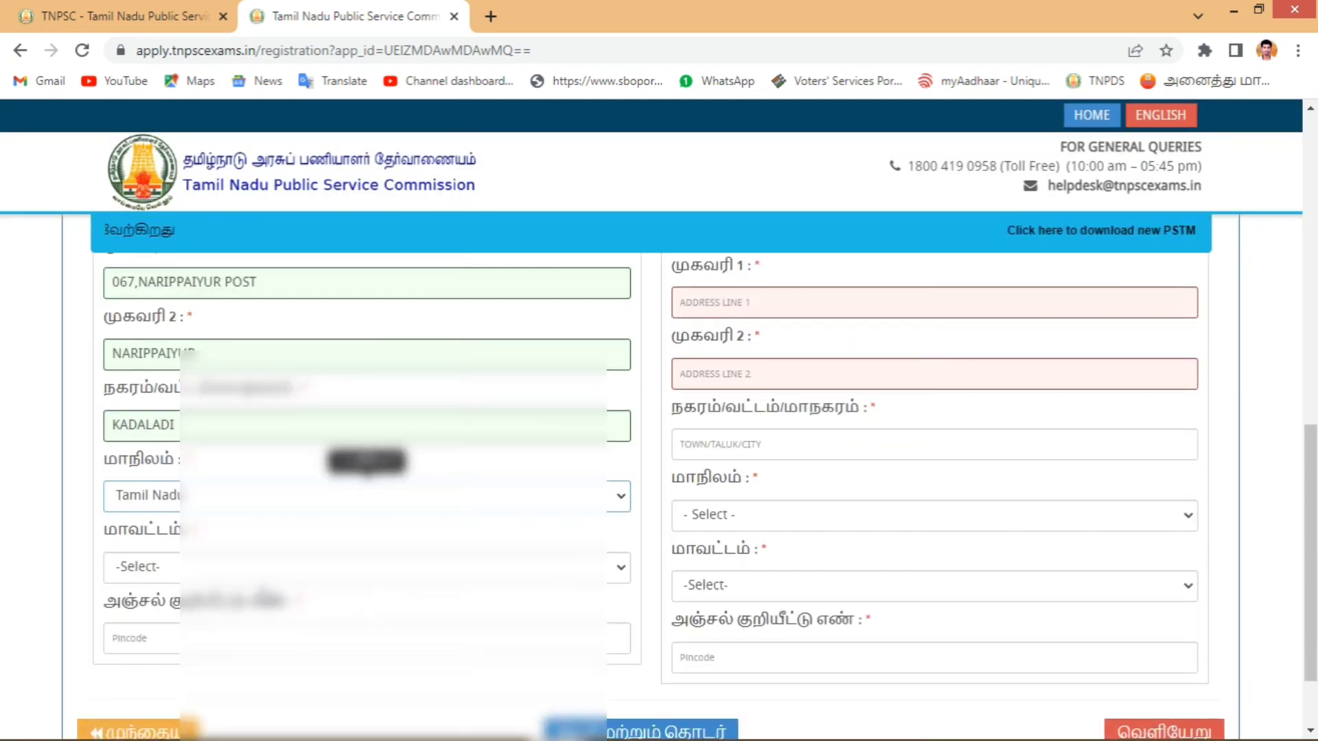
left_click(285, 573)
key("r")
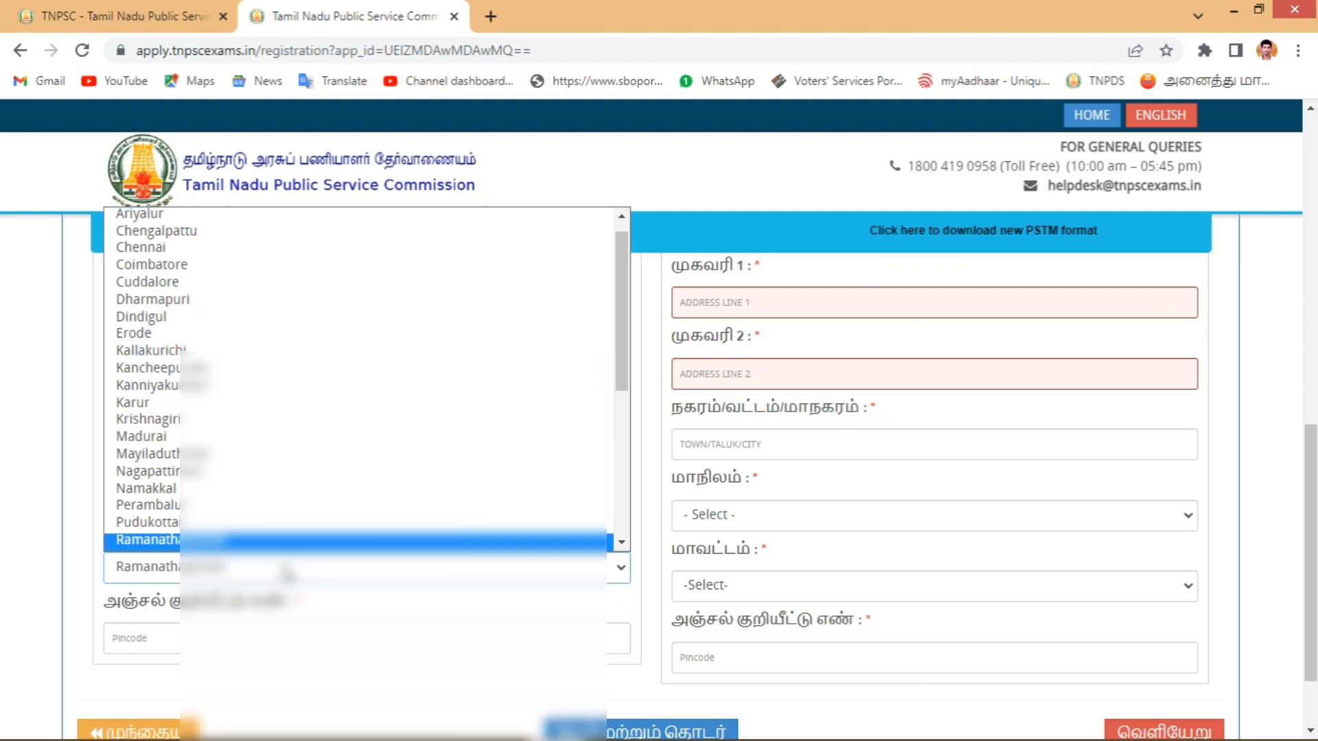
key("Return")
left_click(302, 641)
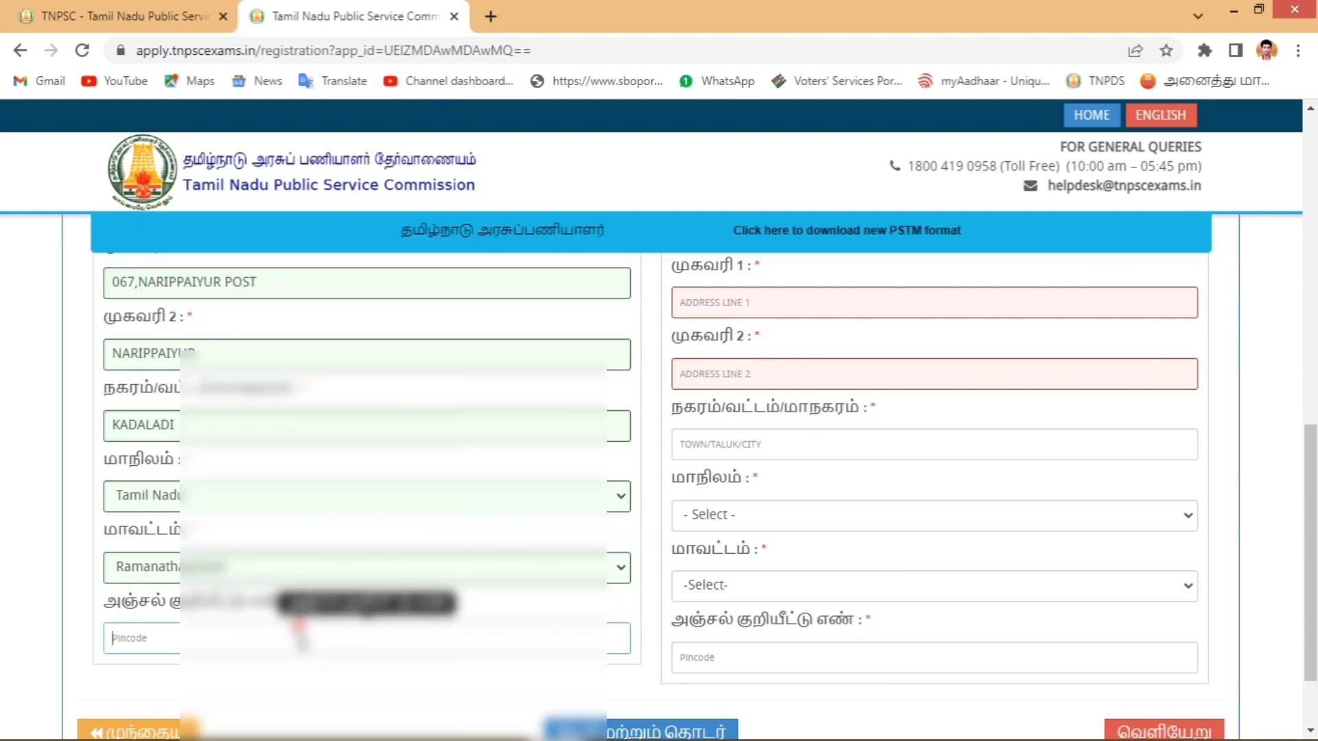
type("623135")
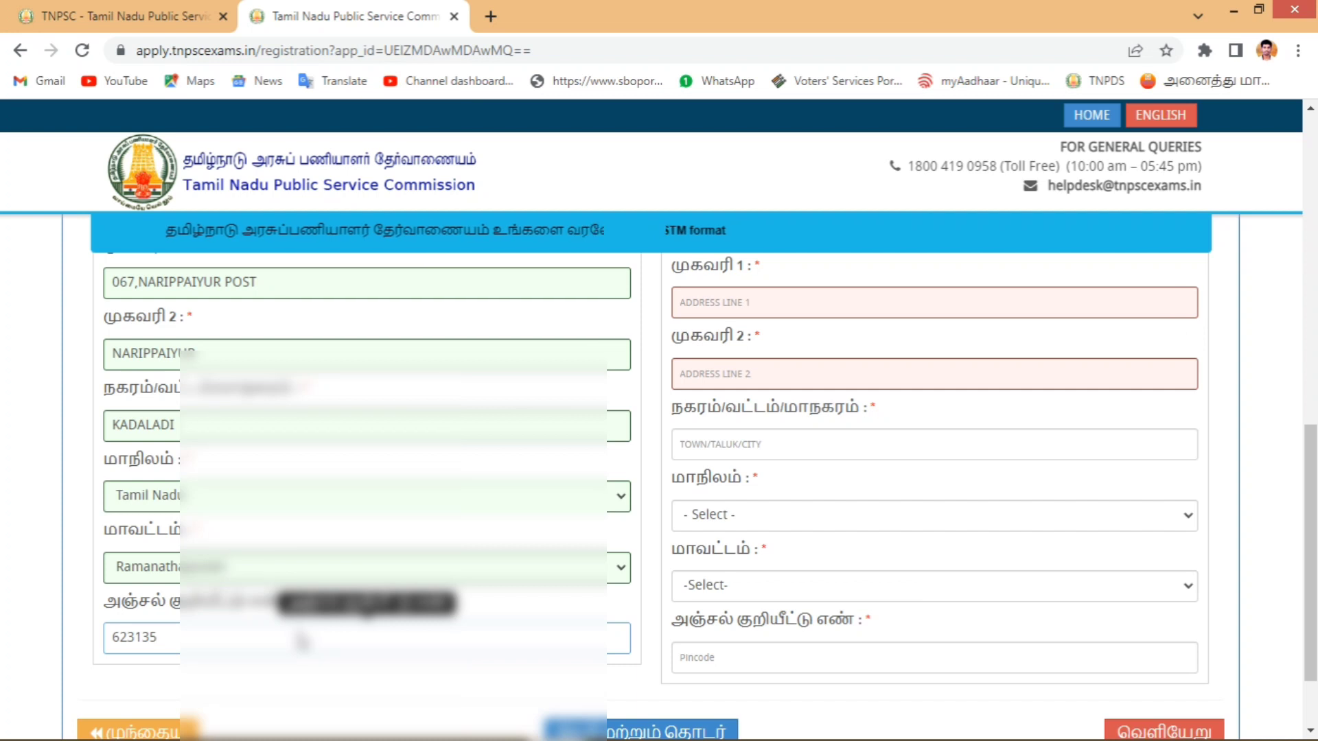
Make the permanent address the same as the contact address and save the address details.
scroll(810, 590, "up", 3)
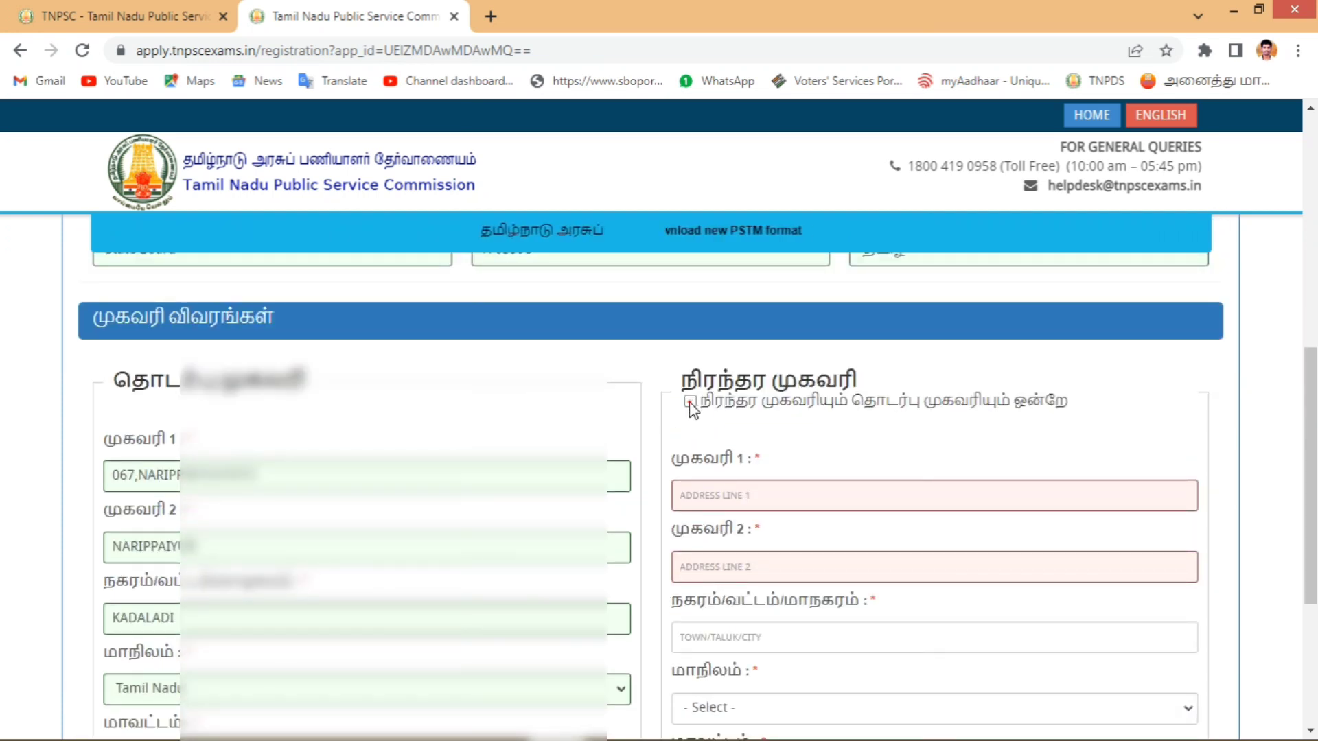
left_click(689, 402)
scroll(618, 640, "down", 3)
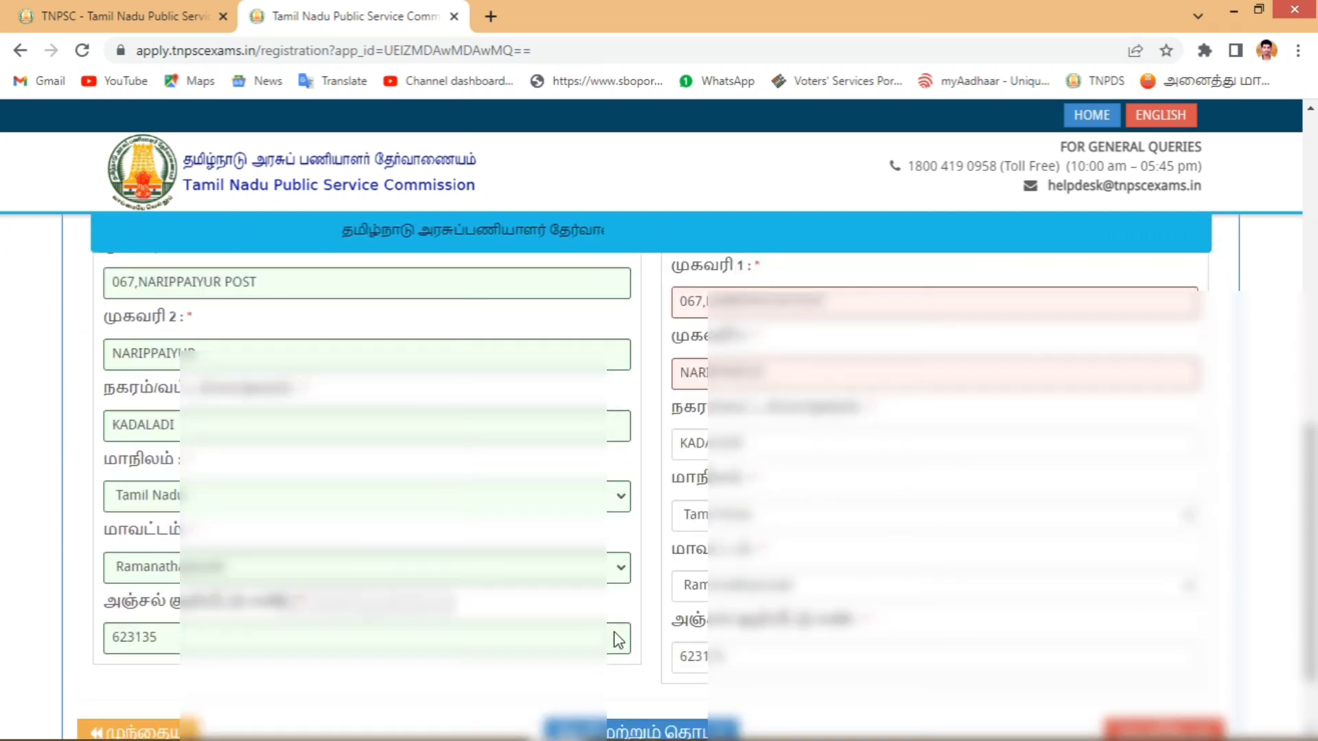
scroll(618, 640, "down", 2)
left_click(646, 638)
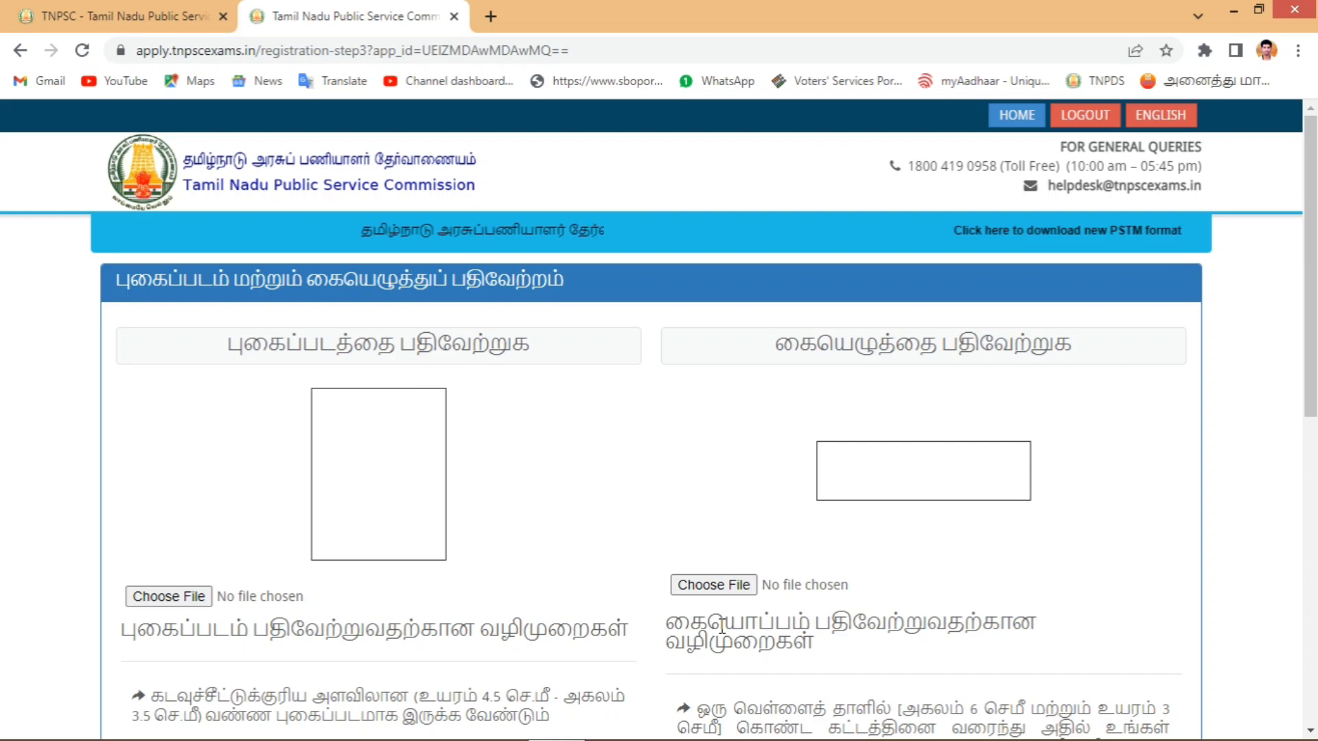
Upload the PHOTO image as the candidate's photograph.
scroll(832, 585, "down", 1)
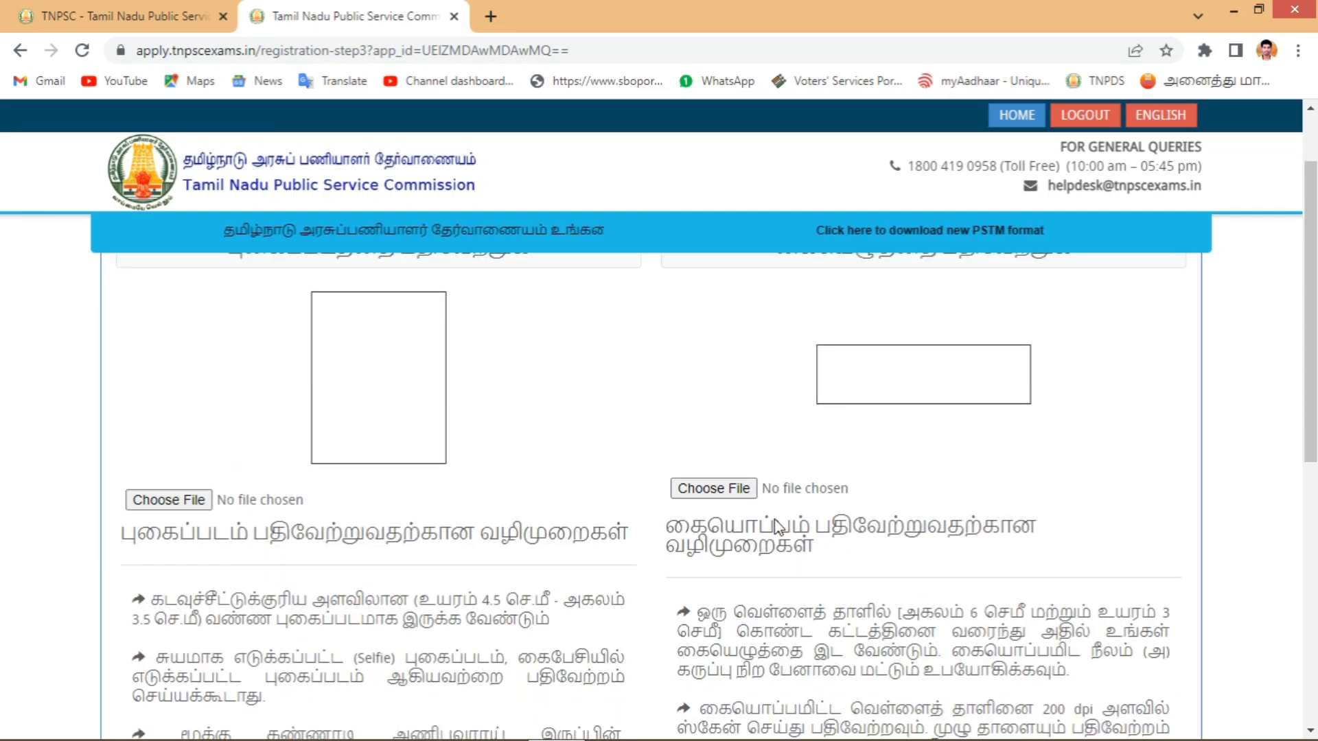
left_click(195, 505)
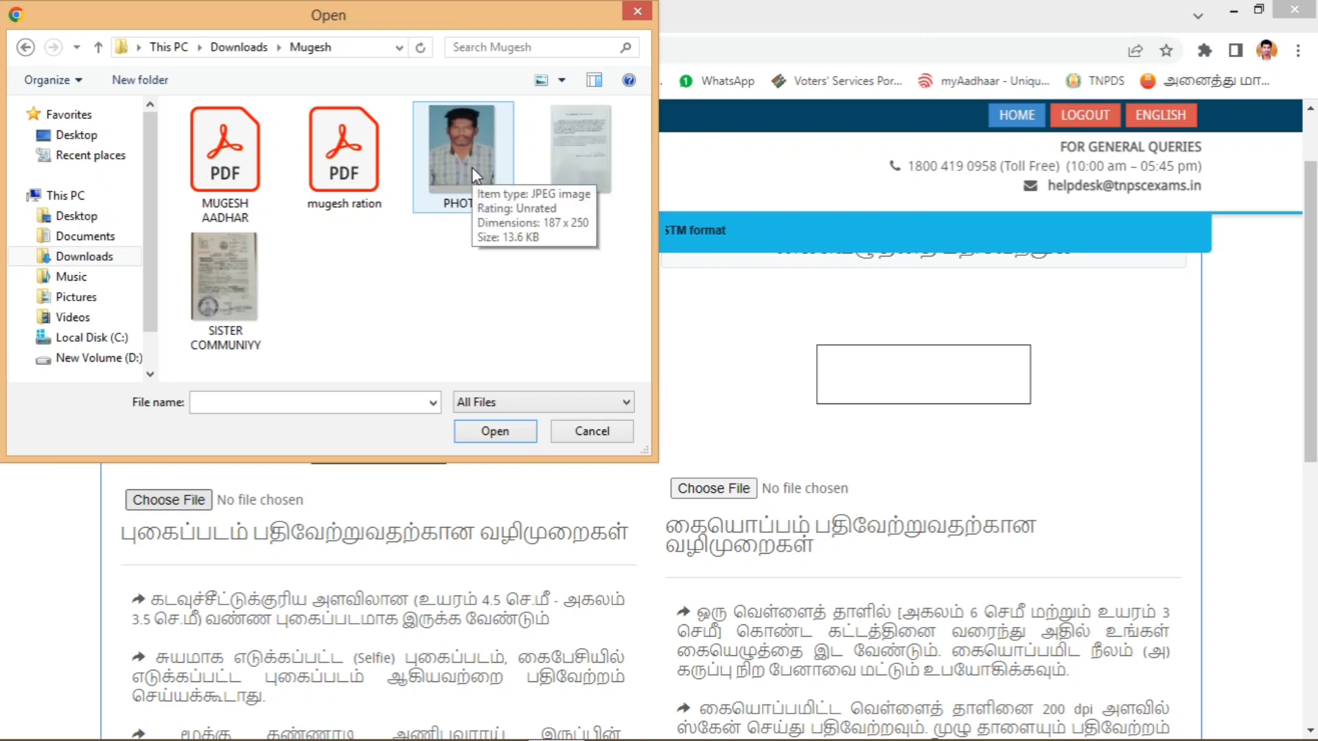
left_click(472, 171)
double_click(472, 168)
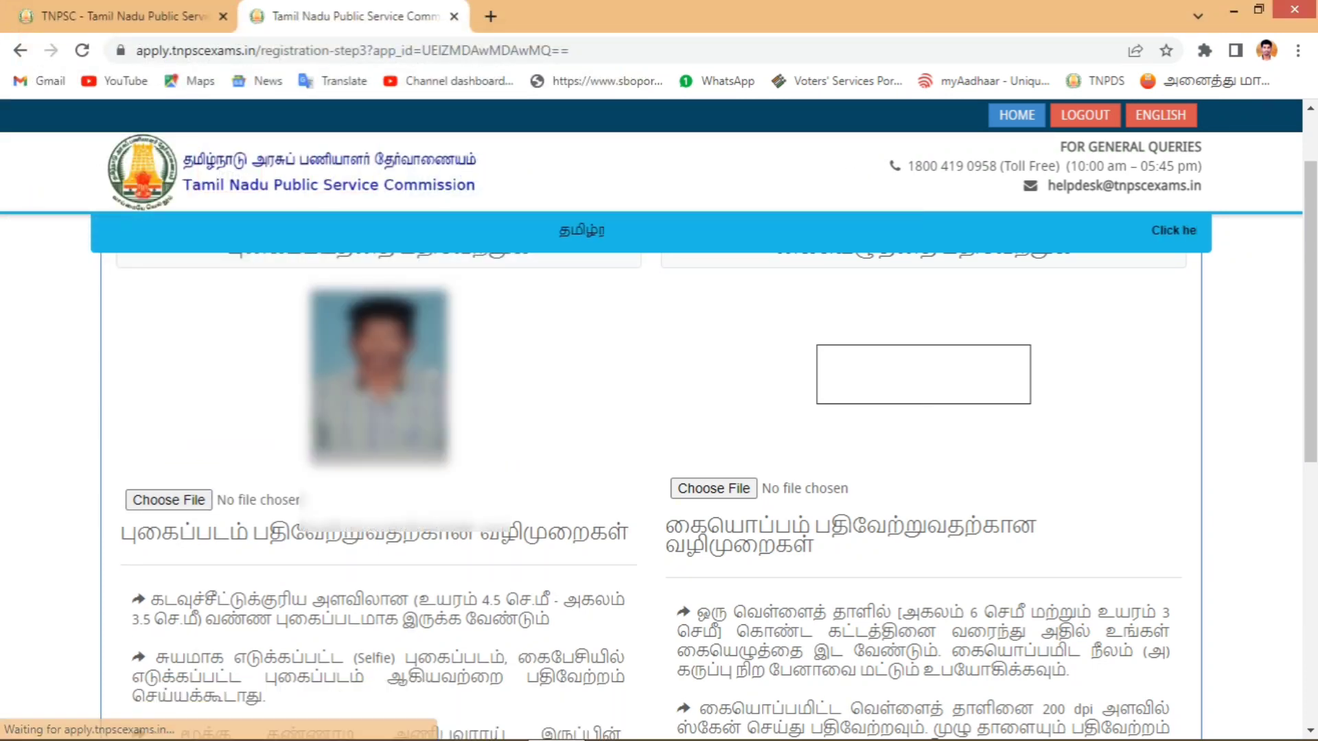
Upload the signature image and save both uploads to reach the preview.
scroll(659, 481, "down", 2)
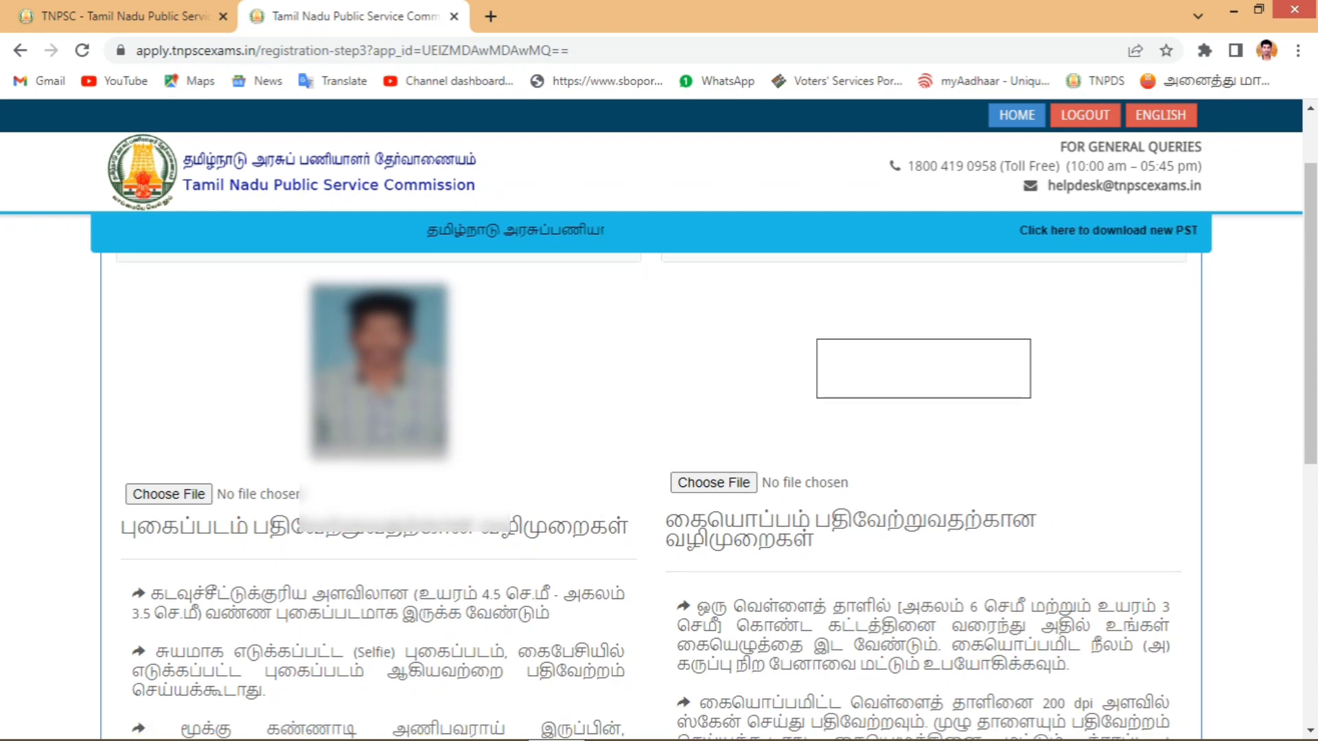
scroll(659, 481, "up", 3)
scroll(659, 480, "down", 2)
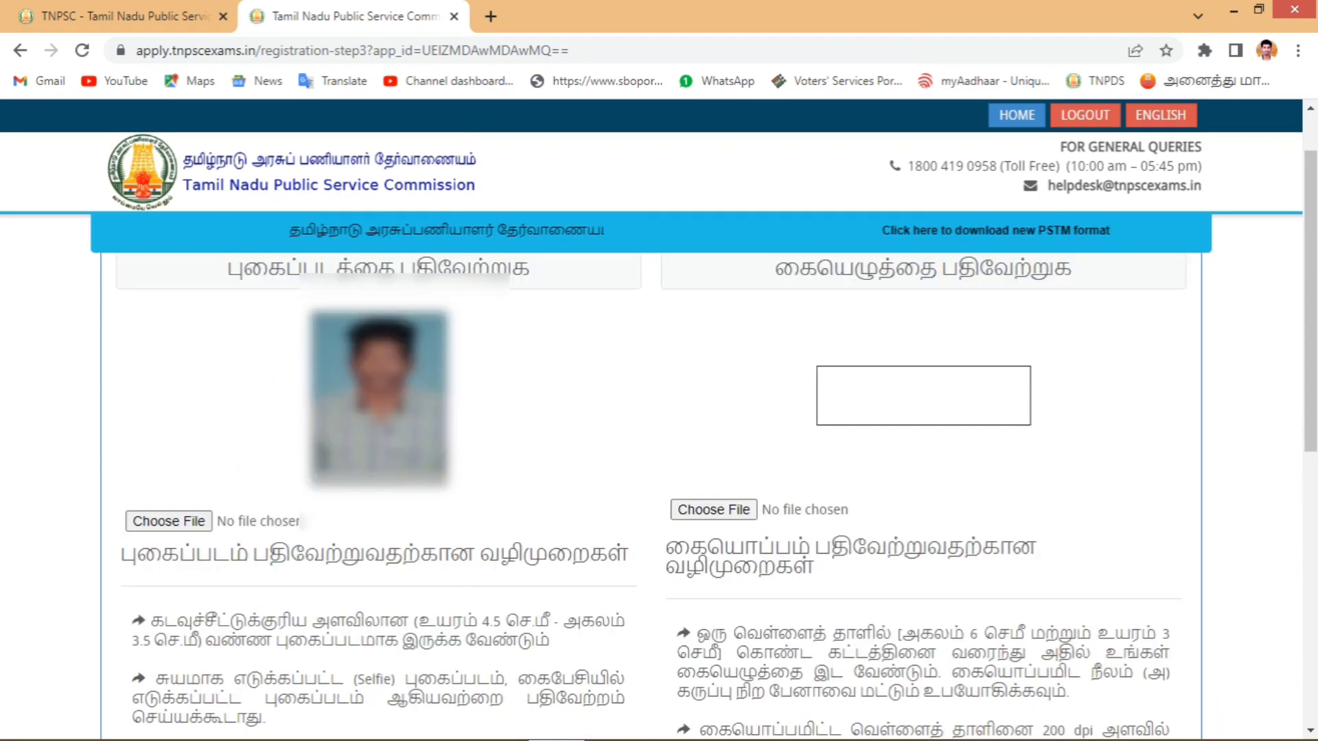
scroll(658, 481, "up", 2)
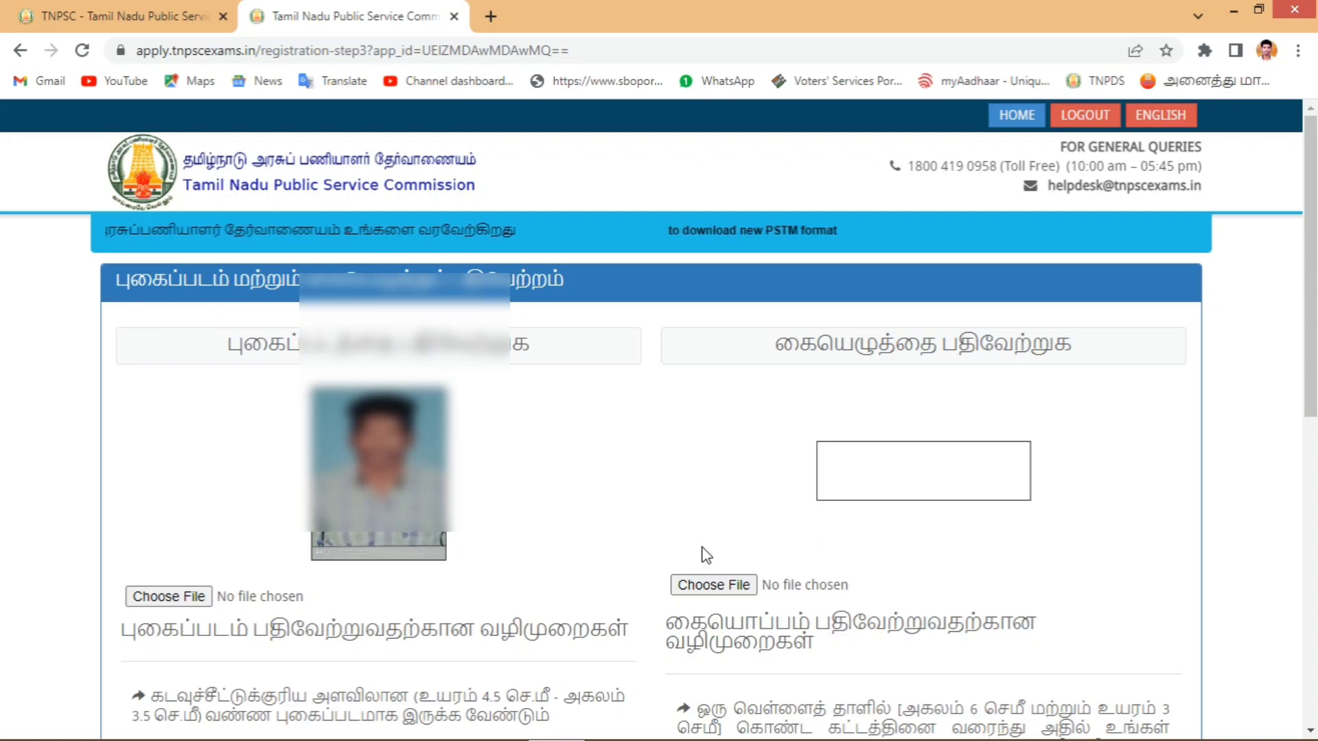
scroll(707, 552, "down", 1)
left_click(731, 521)
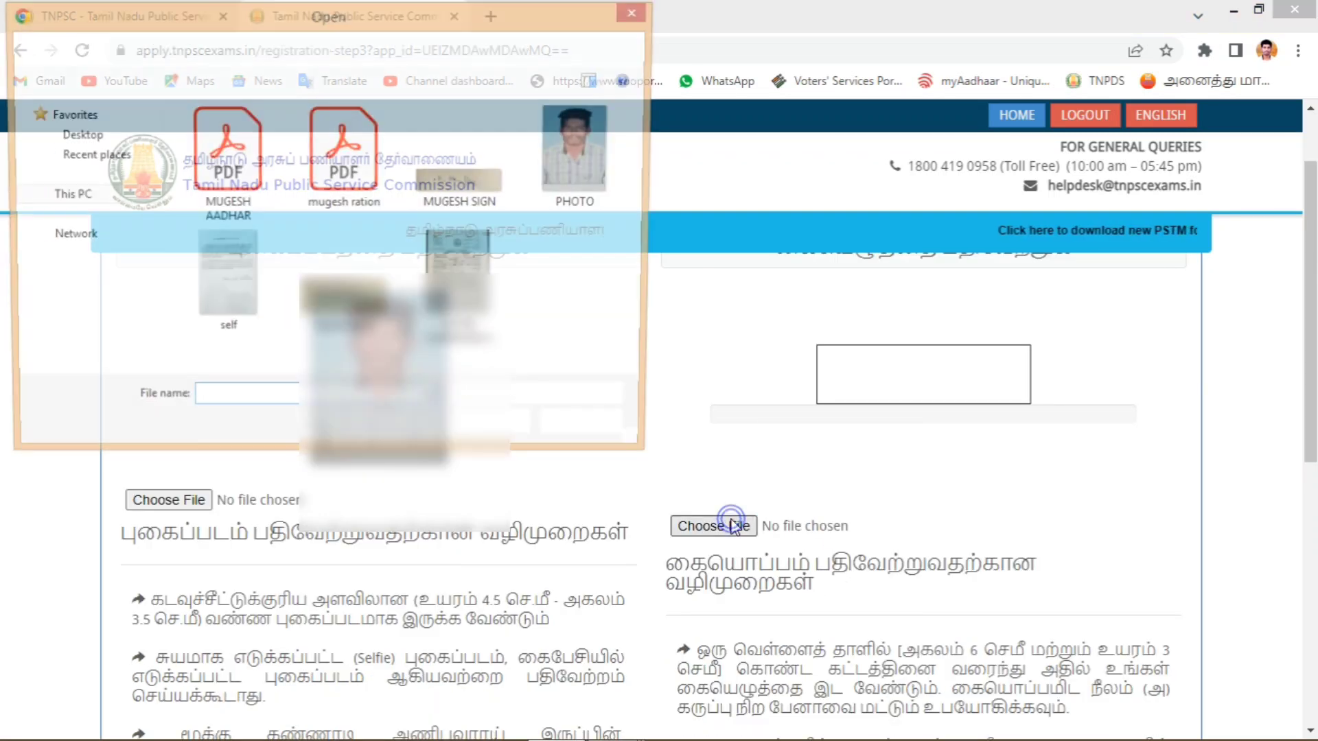
left_click(343, 295)
left_click(491, 431)
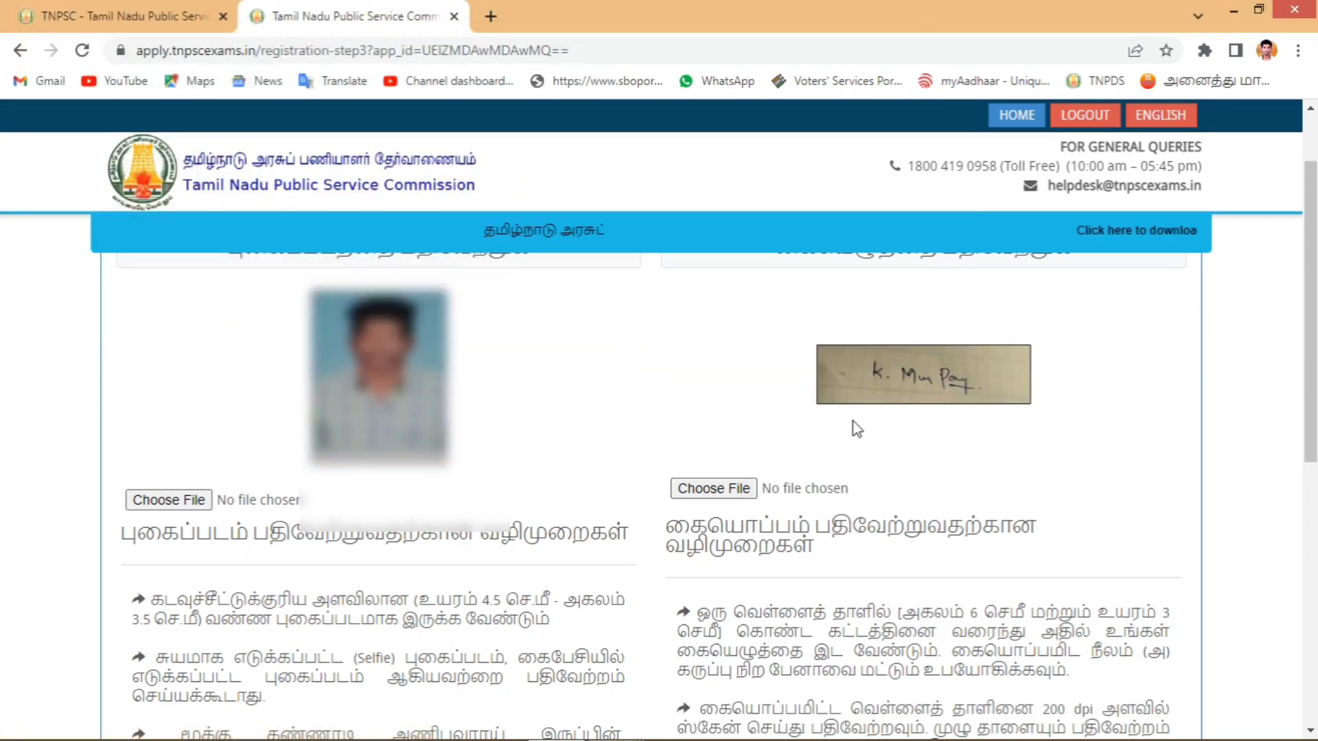
scroll(542, 426, "down", 4)
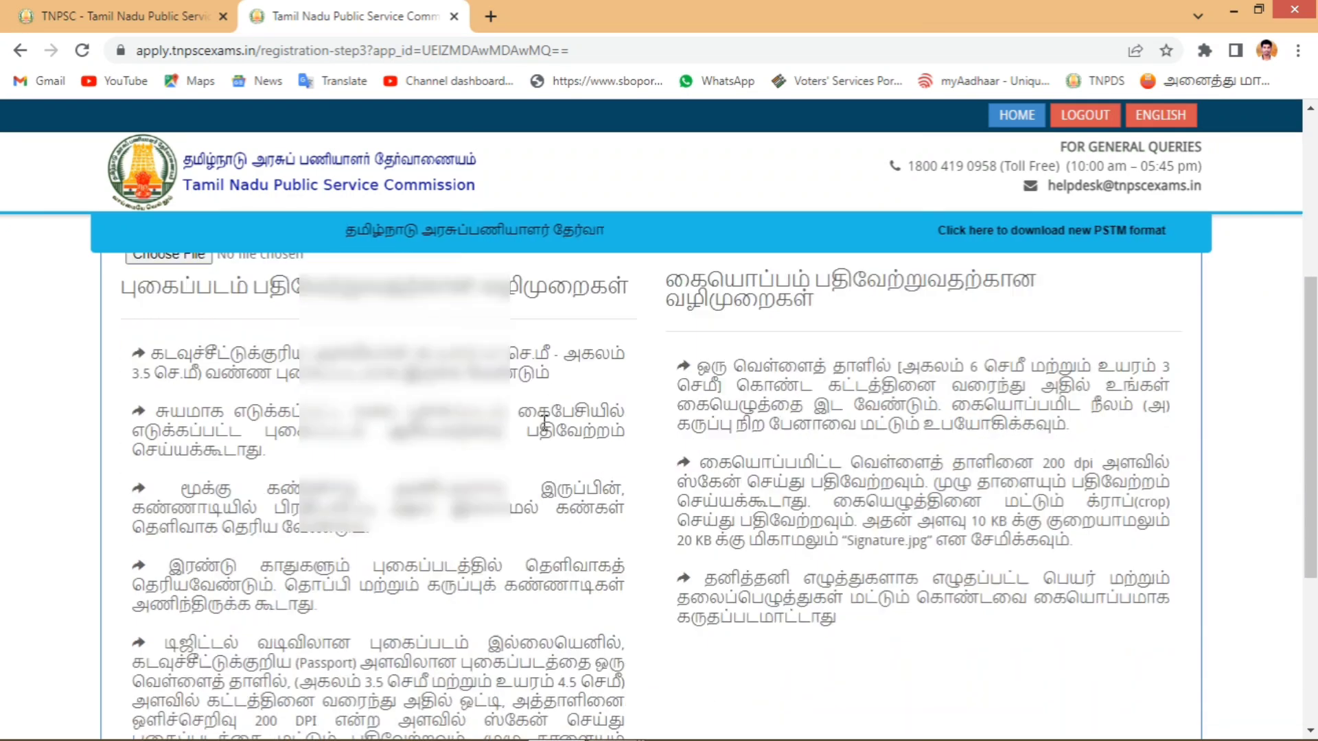
scroll(544, 423, "down", 4)
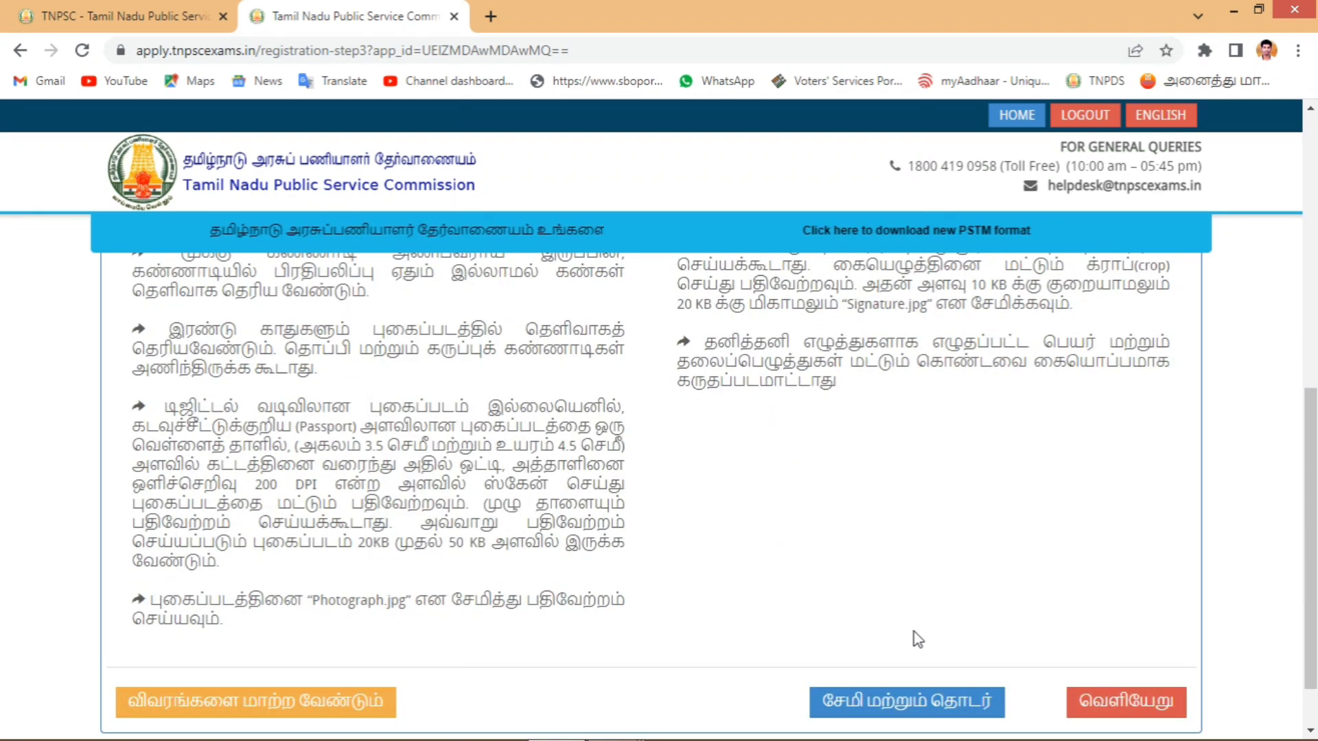
left_click(932, 705)
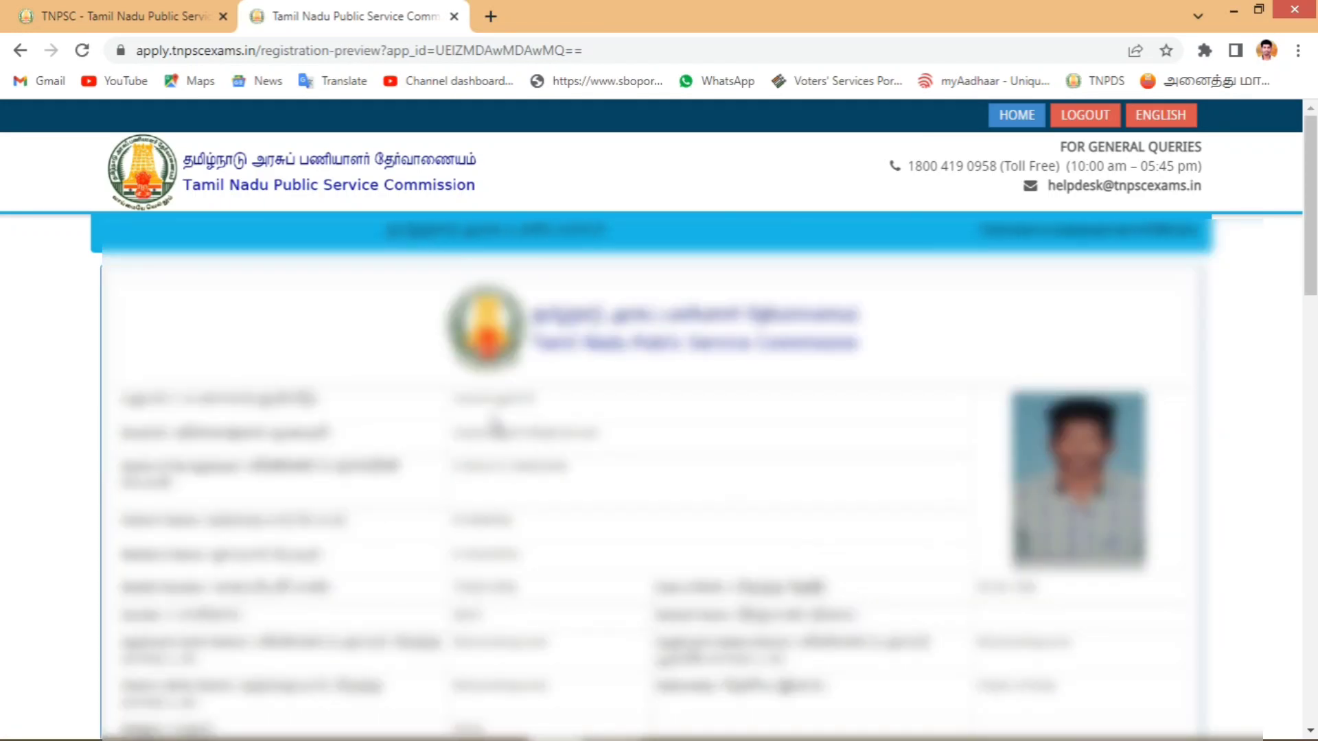
Accept the declaration at the end of the preview, save the registration, and acknowledge the confirmation.
scroll(575, 406, "down", 2)
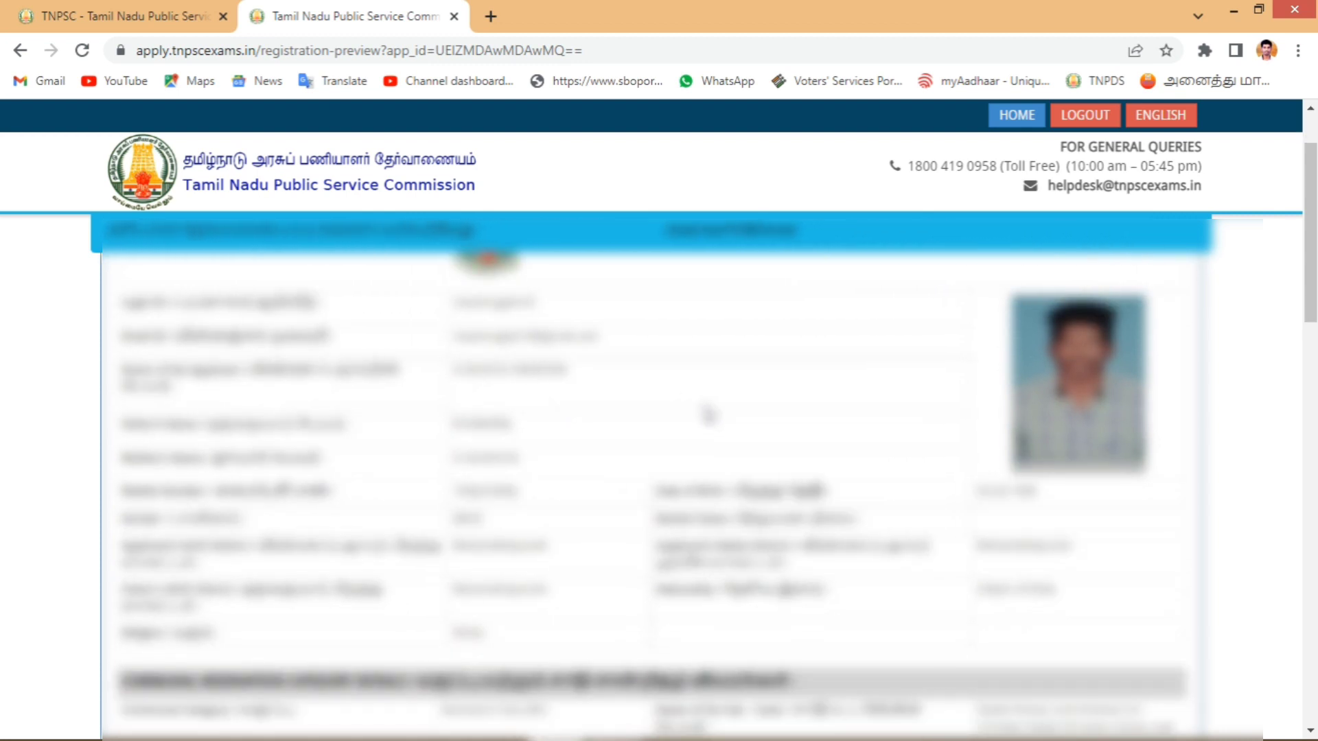
scroll(710, 419, "down", 2)
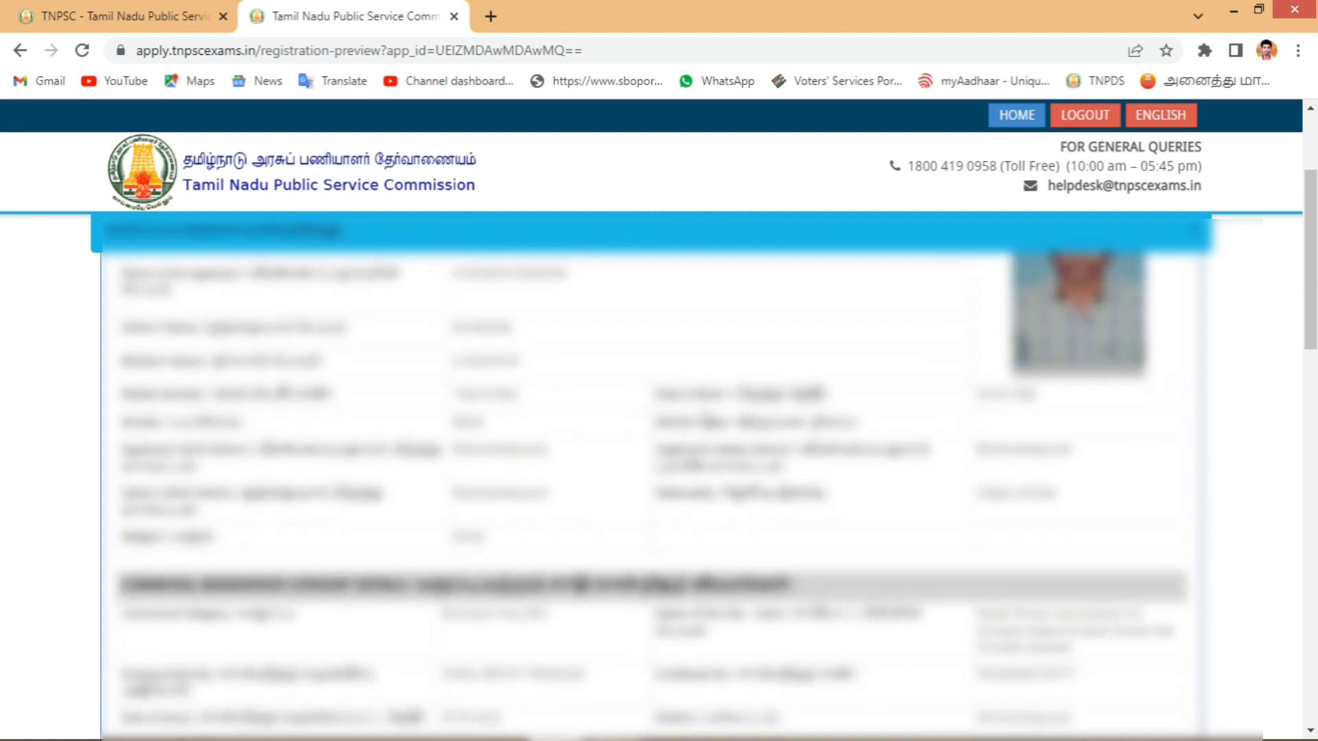
scroll(710, 421, "down", 2)
scroll(709, 421, "down", 12)
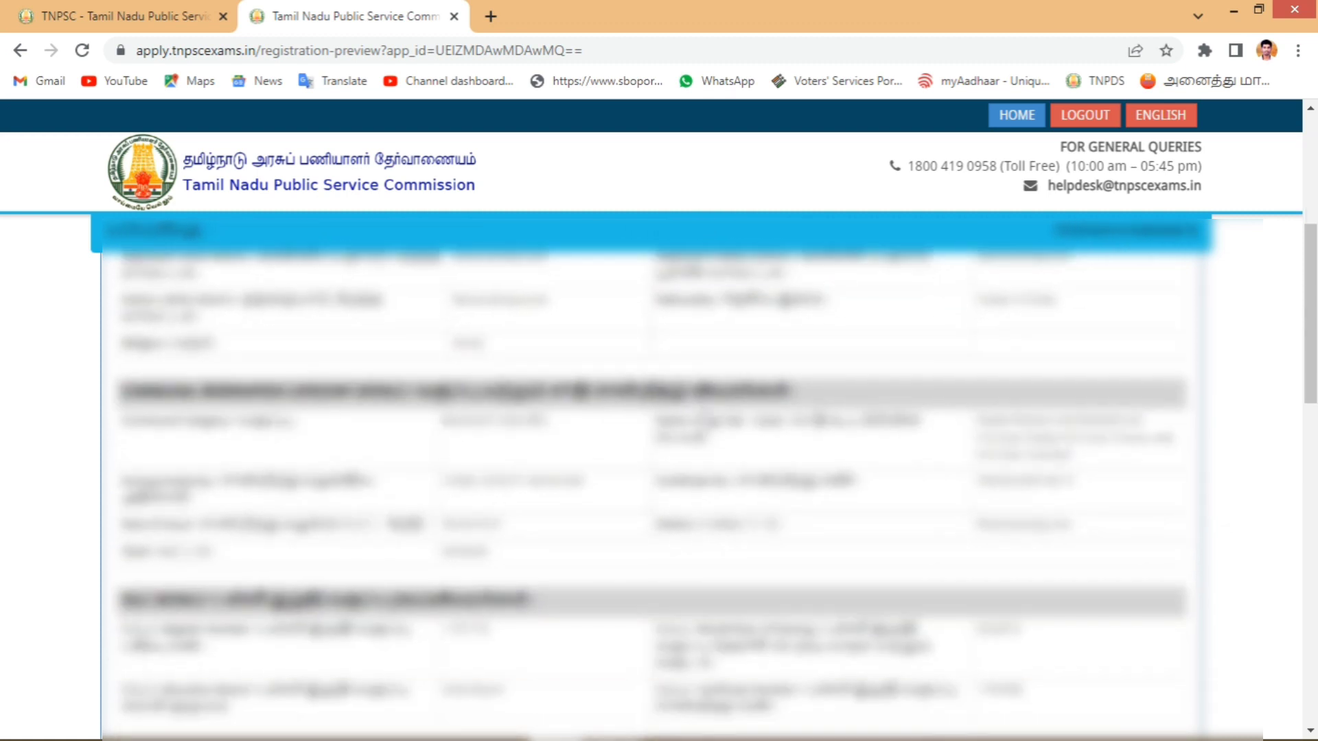
scroll(707, 419, "down", 8)
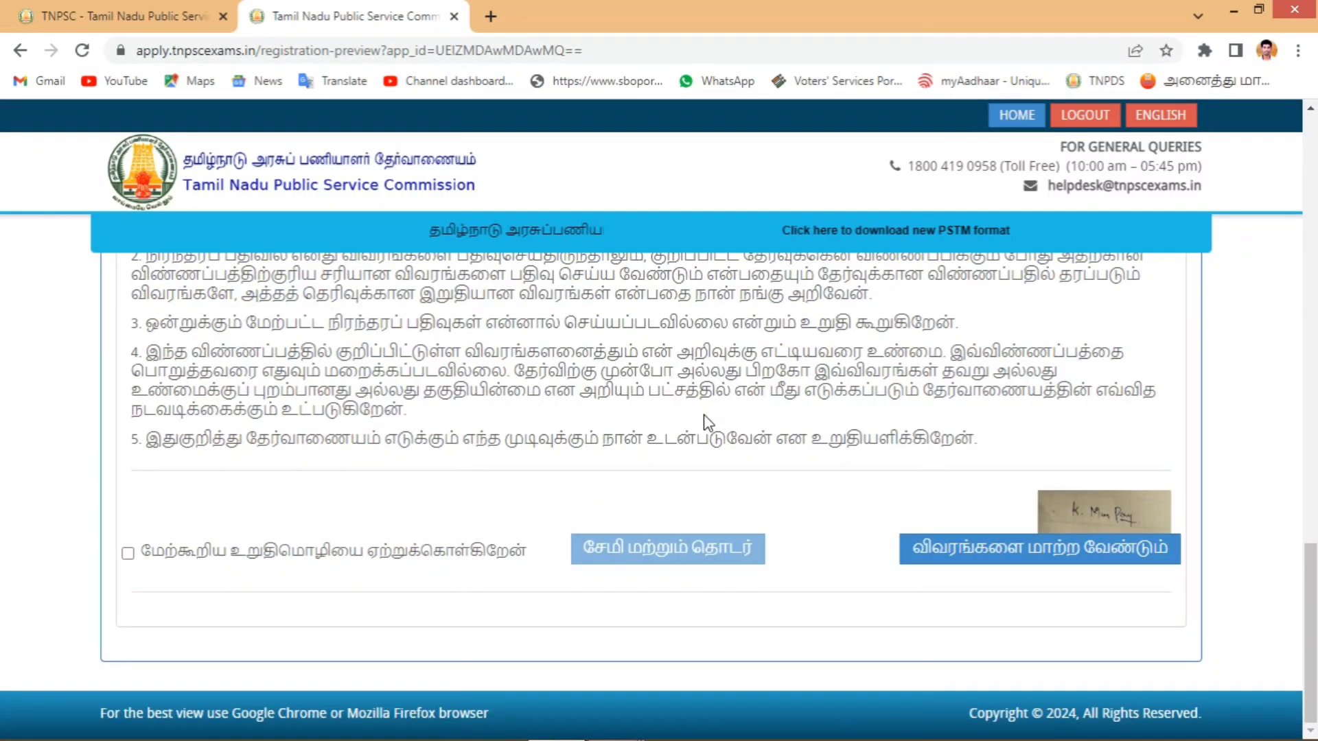
left_click(128, 552)
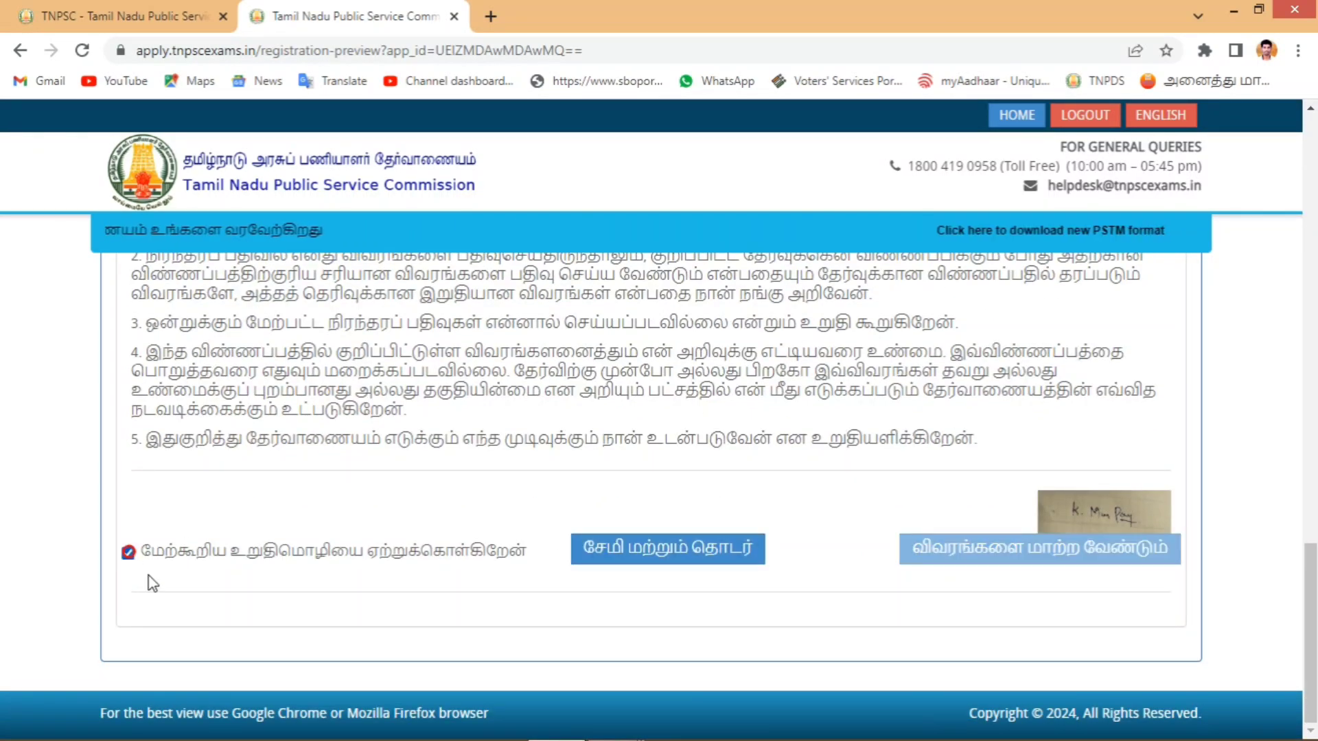
left_click(716, 553)
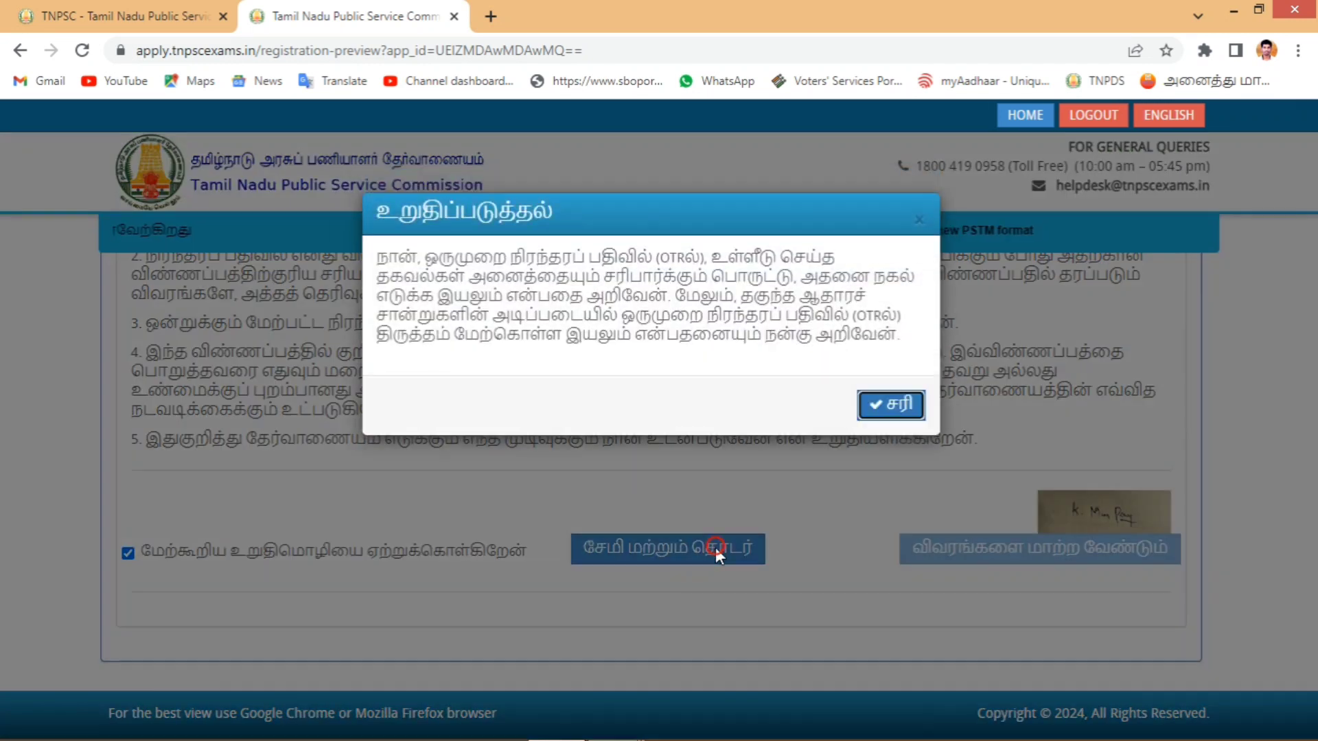
left_click(905, 411)
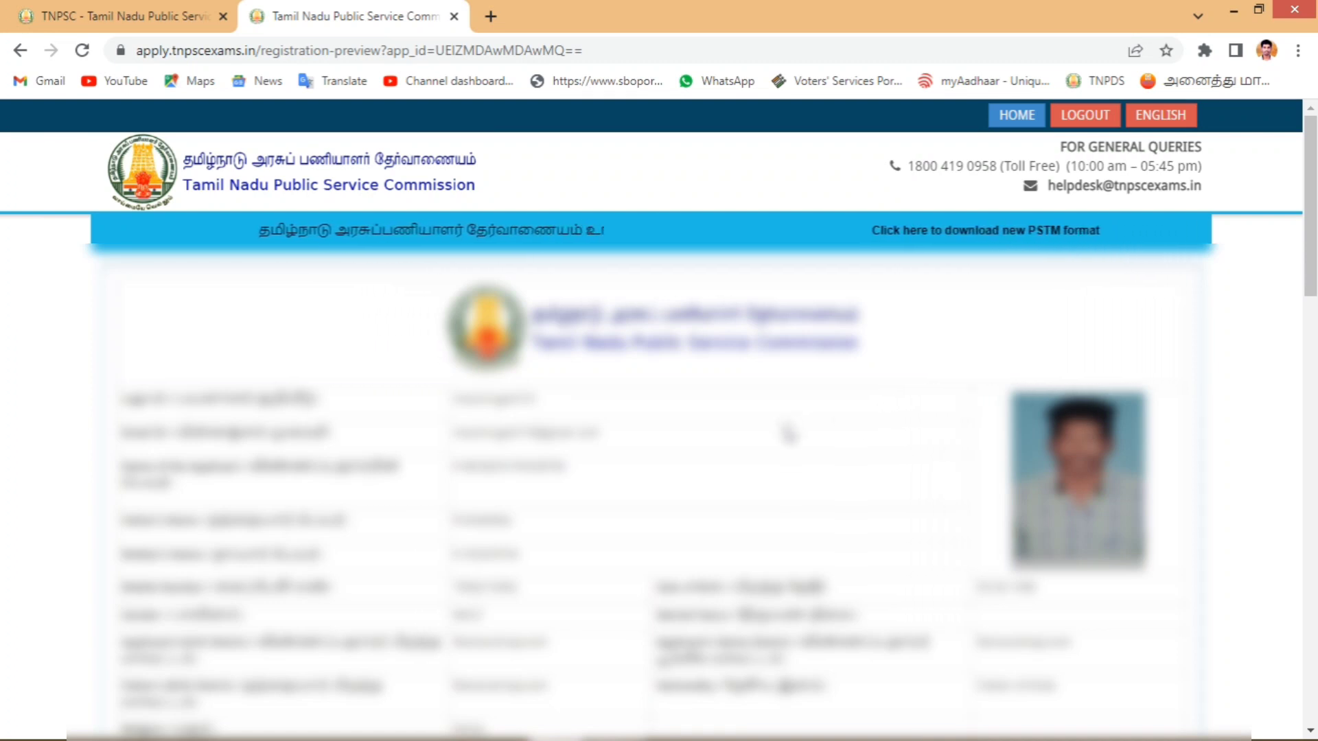
Continue from the registration preview to the Rs. 150 fee payment page.
scroll(788, 434, "down", 15)
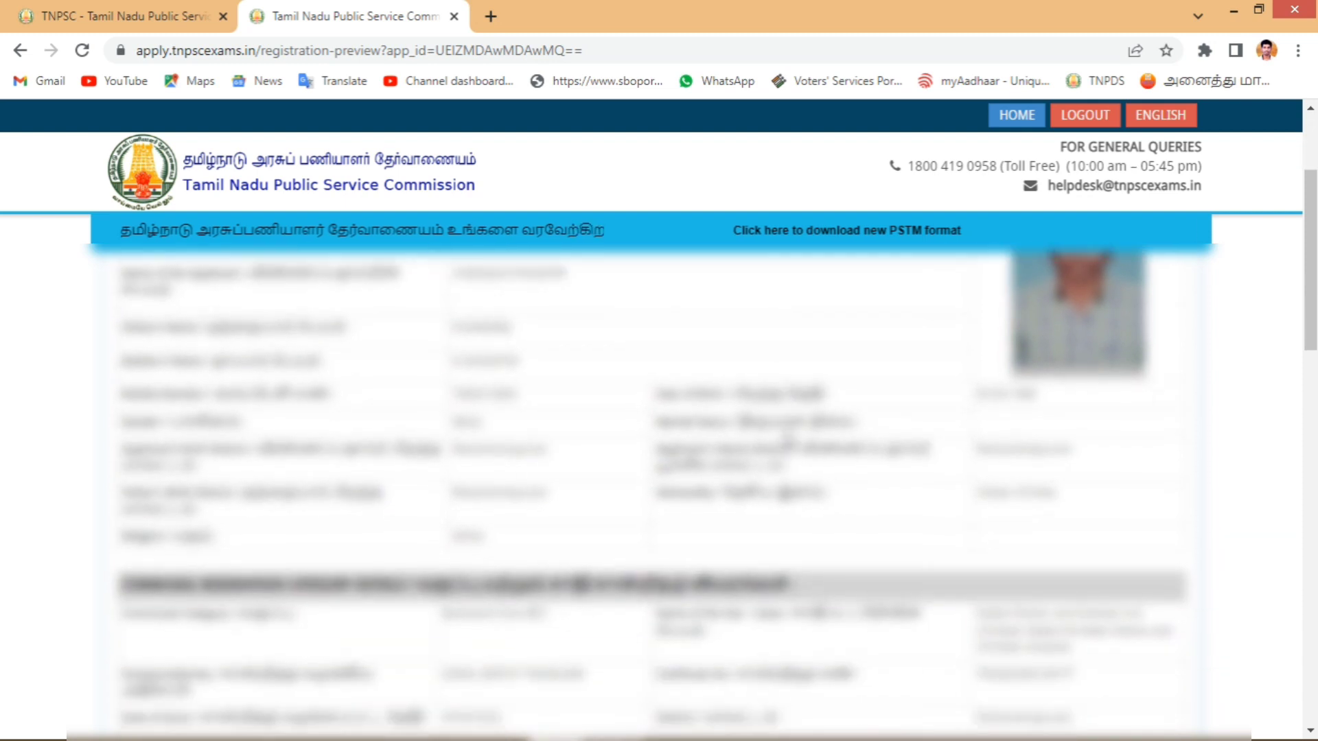
scroll(788, 447, "down", 10)
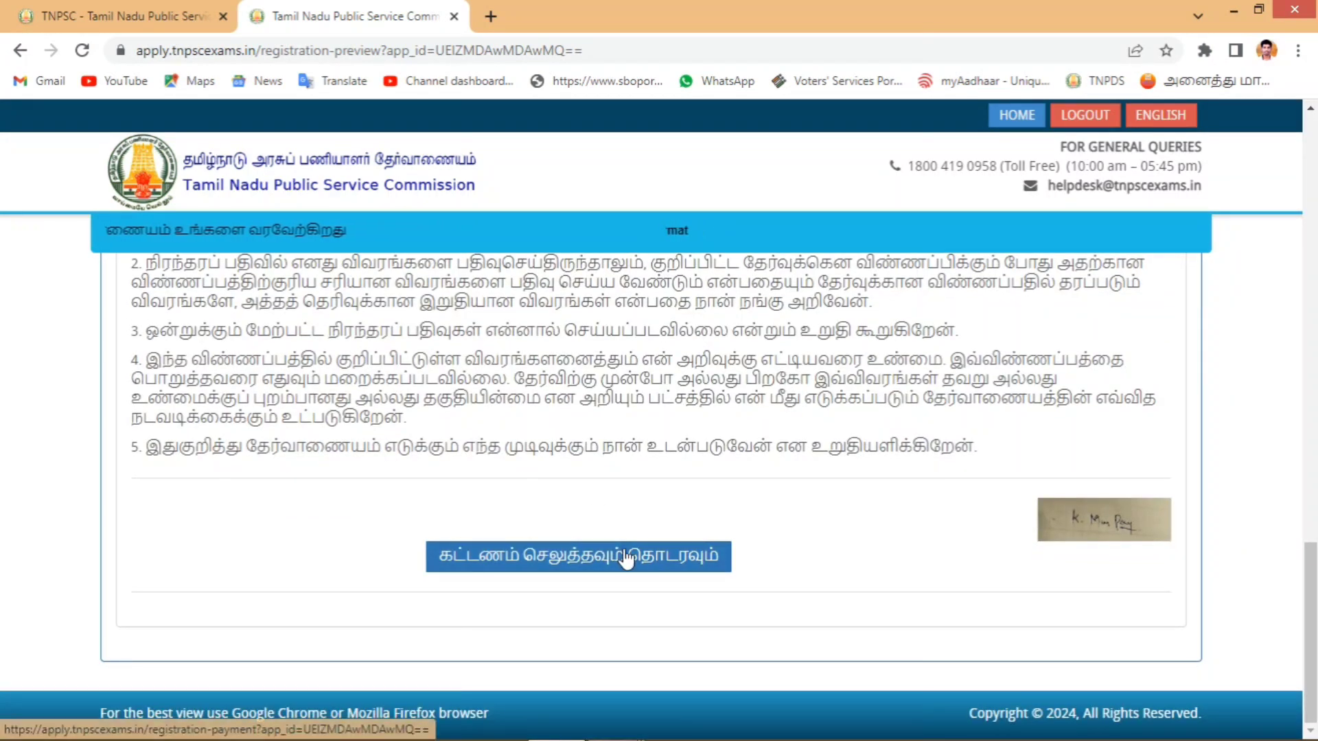
left_click(626, 554)
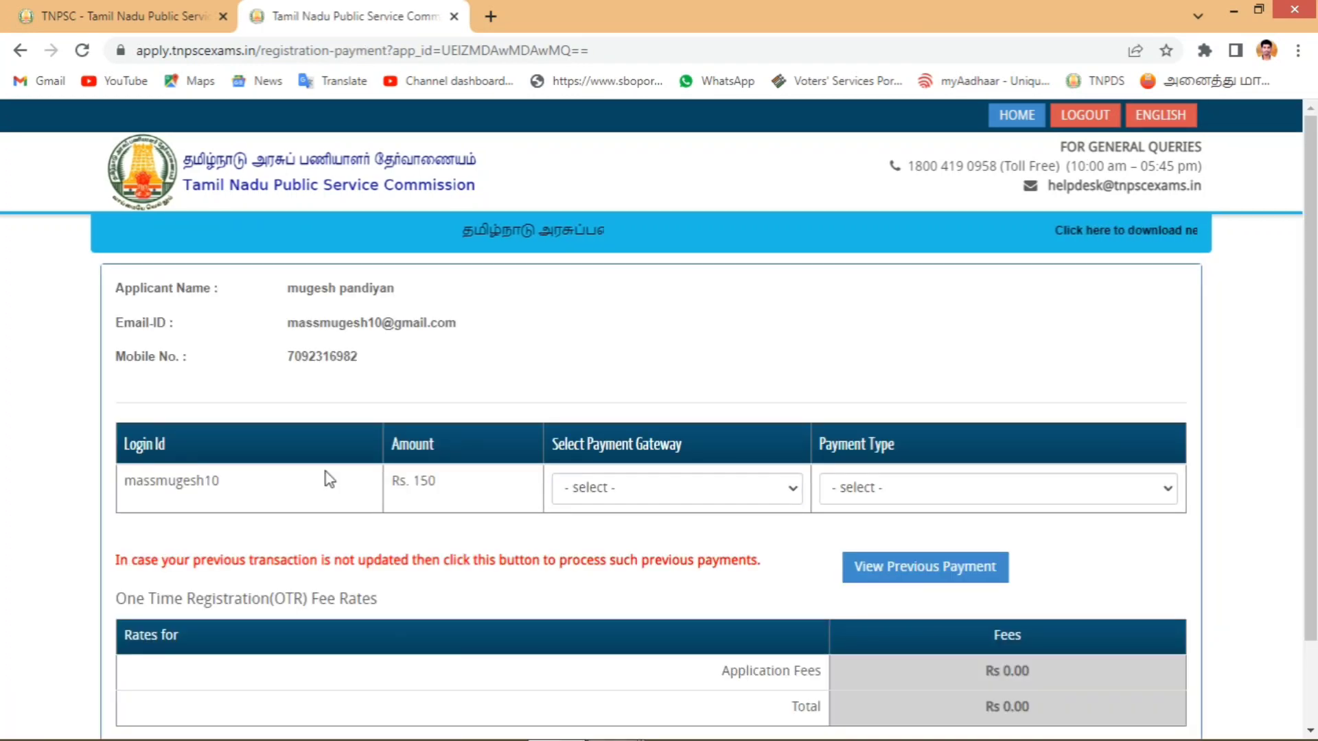
Set the payment to PAYMENTGATEWAY, ONLINE, by Debit Card.
scroll(627, 475, "down", 2)
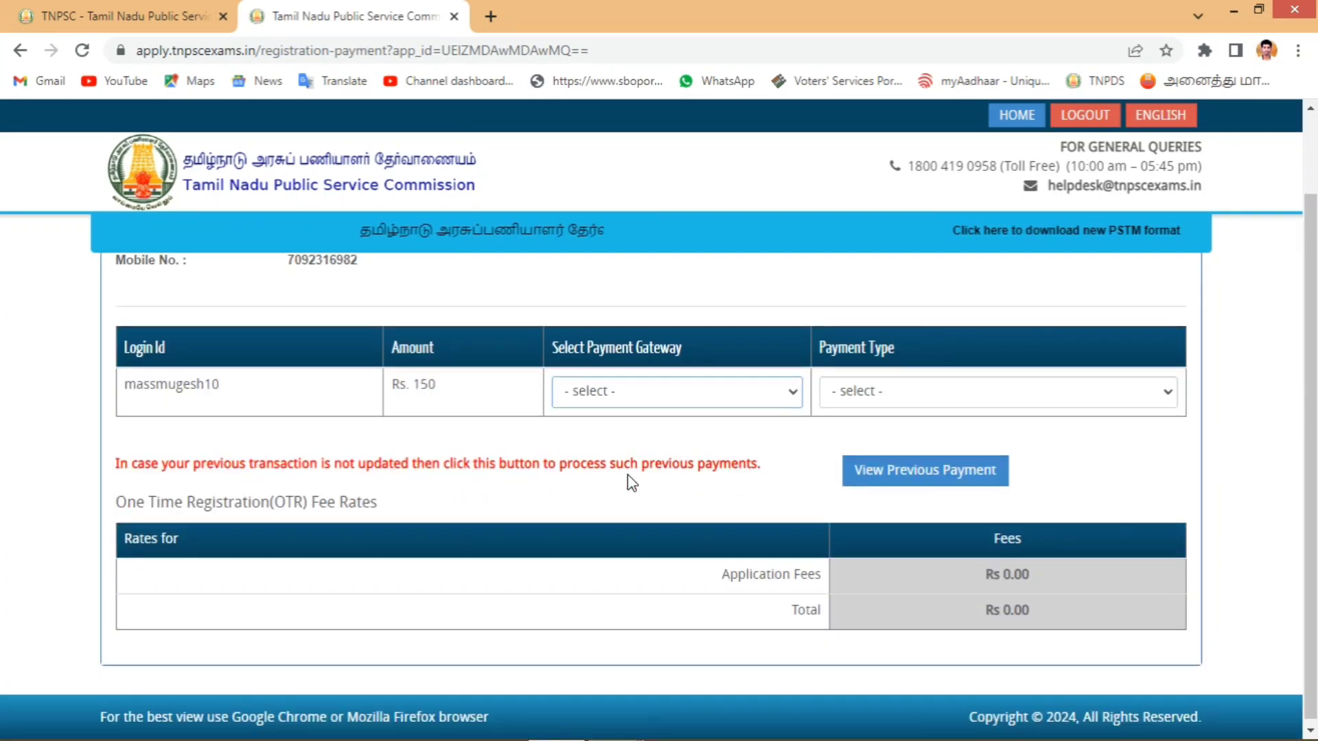
left_click(767, 397)
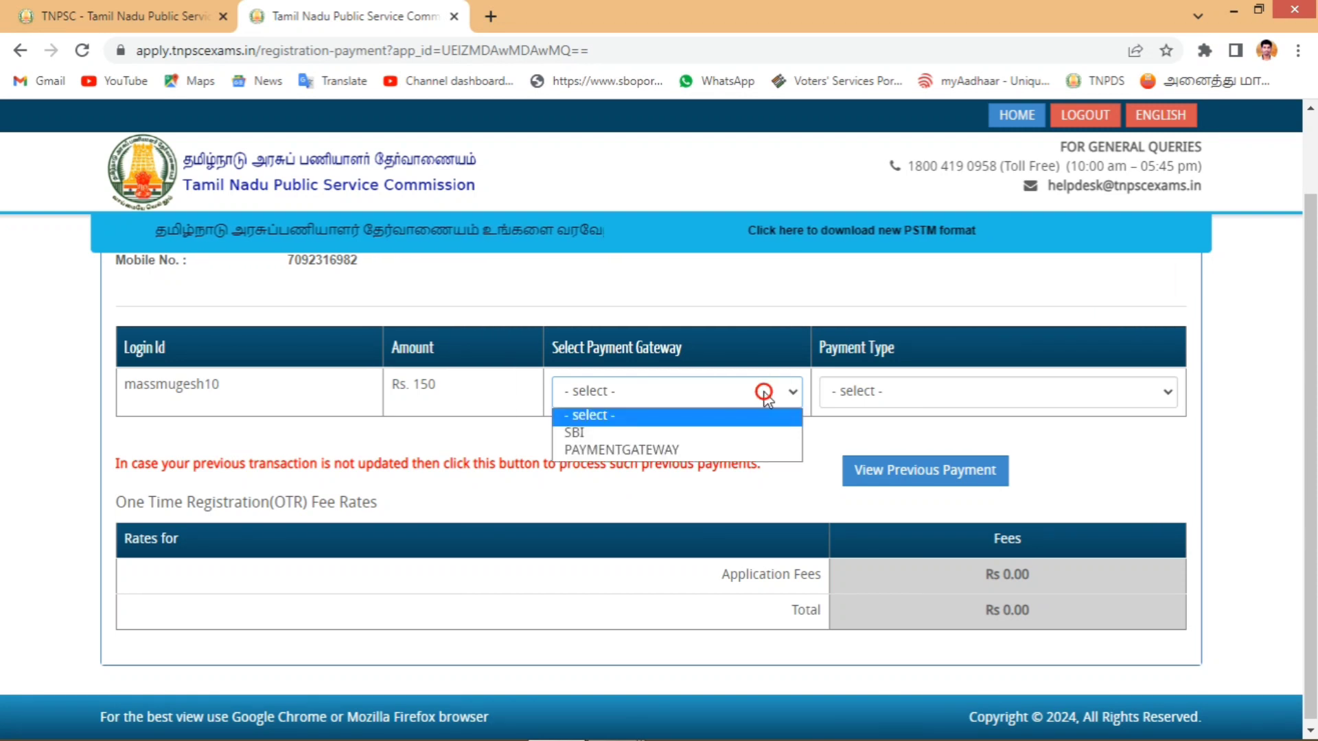
left_click(616, 450)
left_click(946, 396)
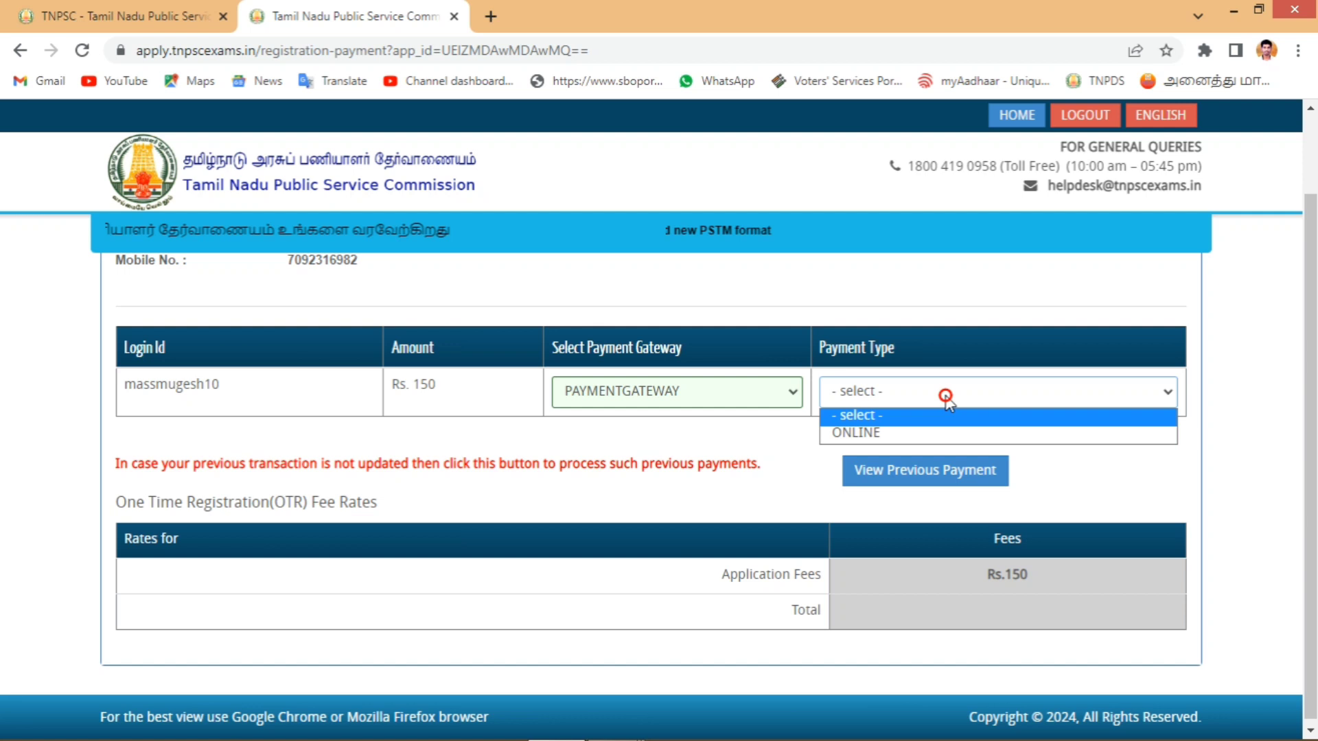
left_click(886, 433)
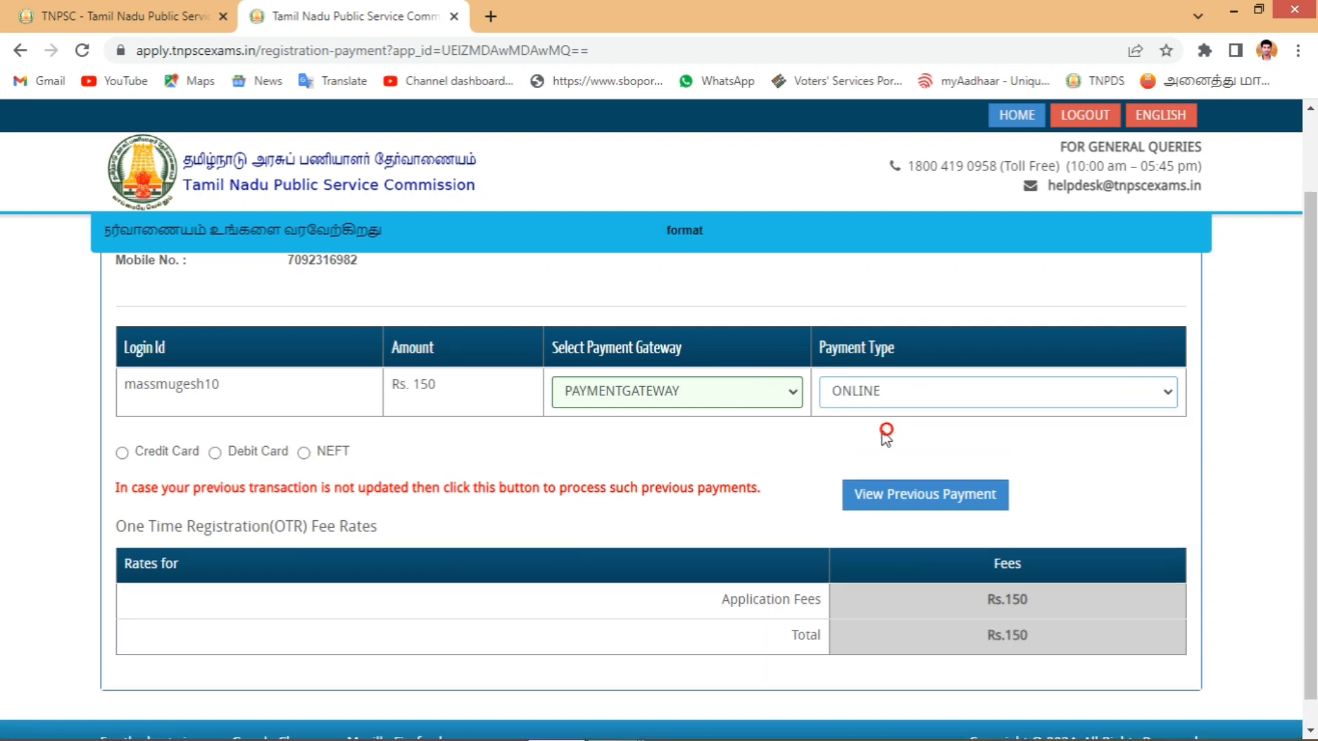
left_click(215, 452)
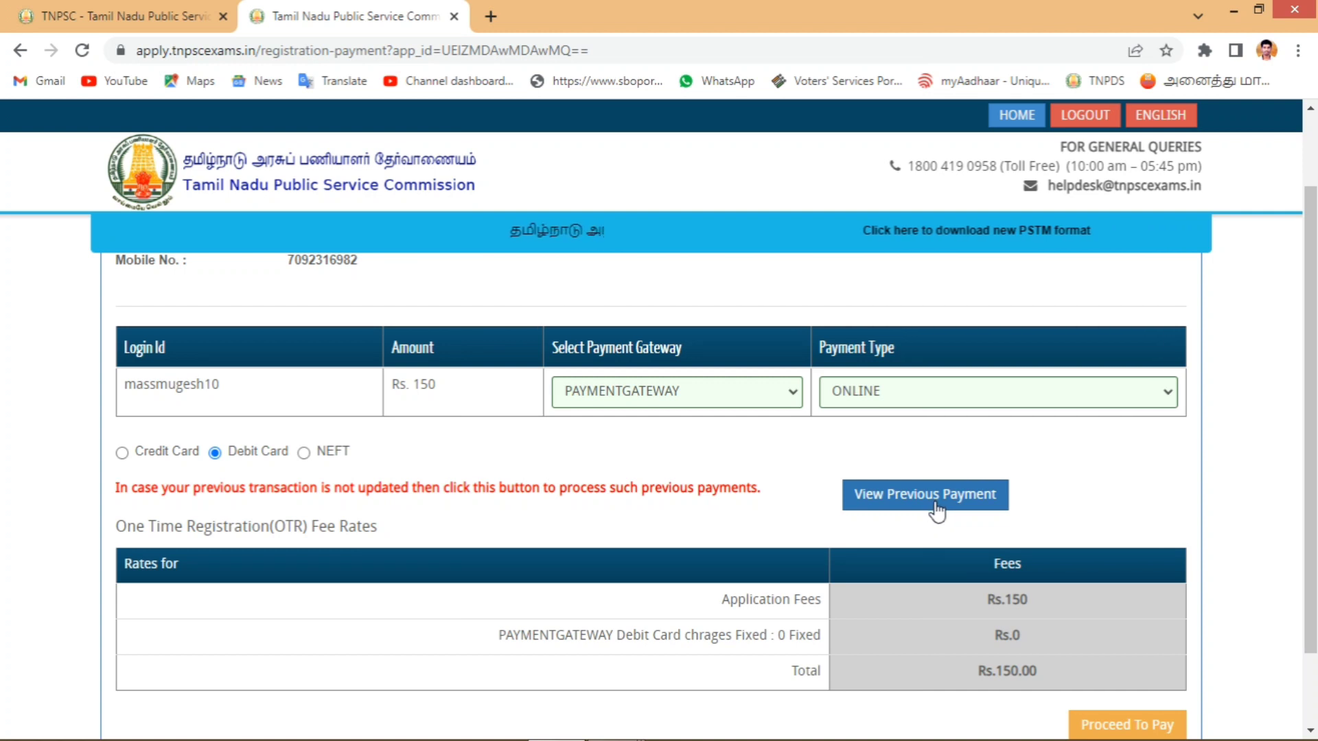
Proceed to pay the Rs. 150 fee and submit the application.
scroll(937, 511, "down", 2)
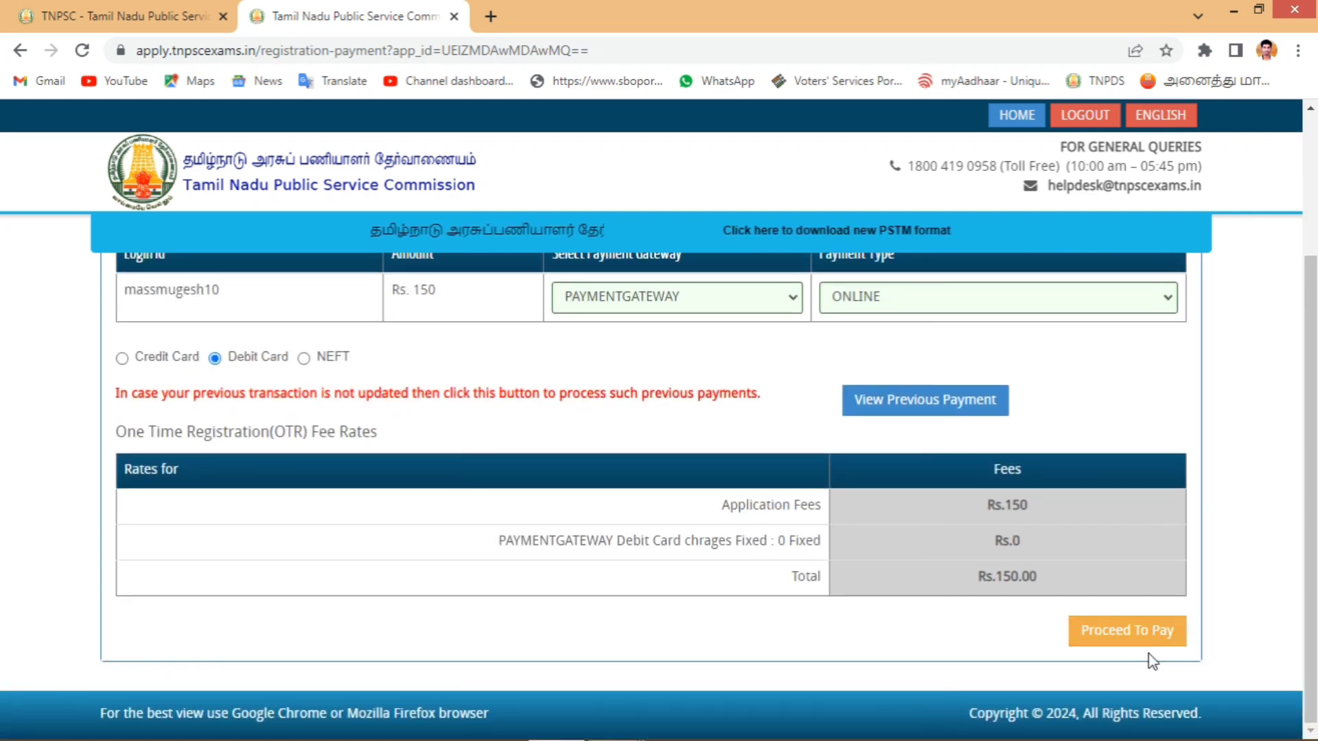
left_click(1134, 634)
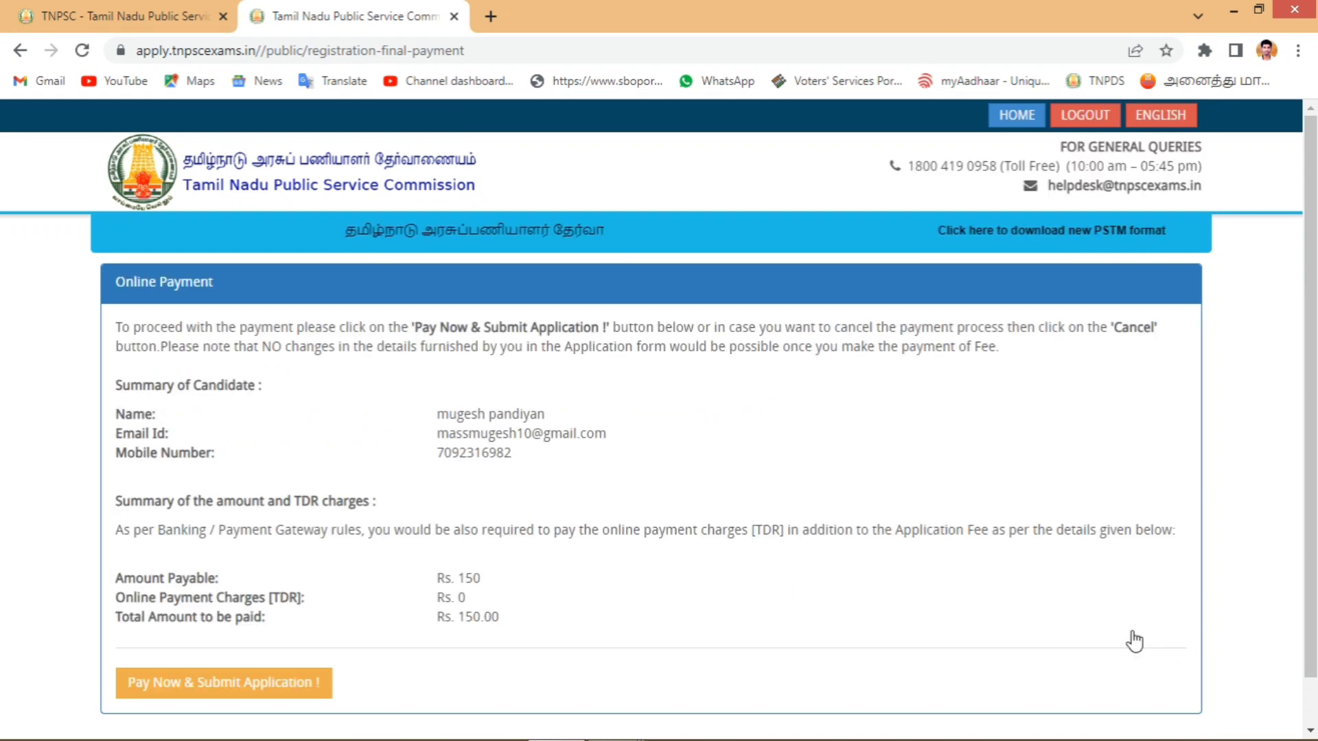
scroll(385, 584, "down", 1)
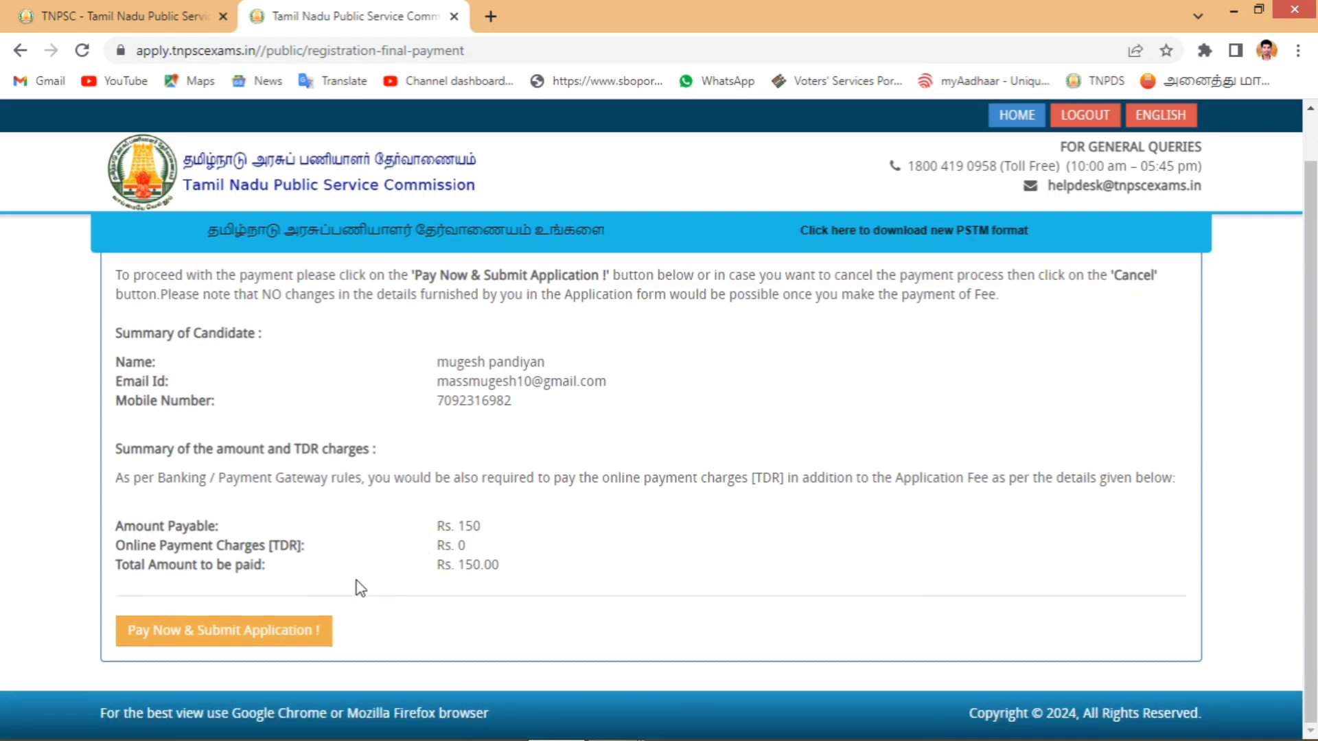
left_click(263, 629)
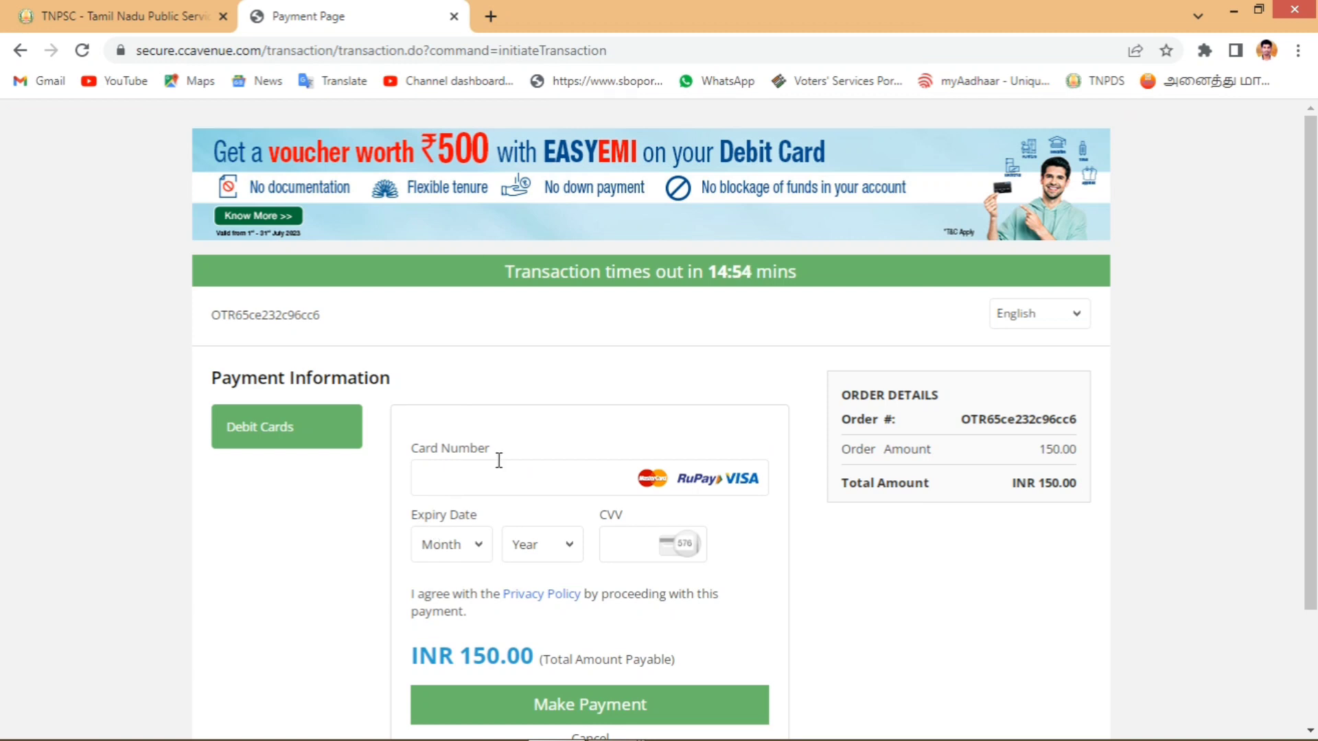
Autofill the saved debit card and expiry, enter the CVV, and make the INR 150.00 payment.
left_click(499, 460)
left_click(649, 546)
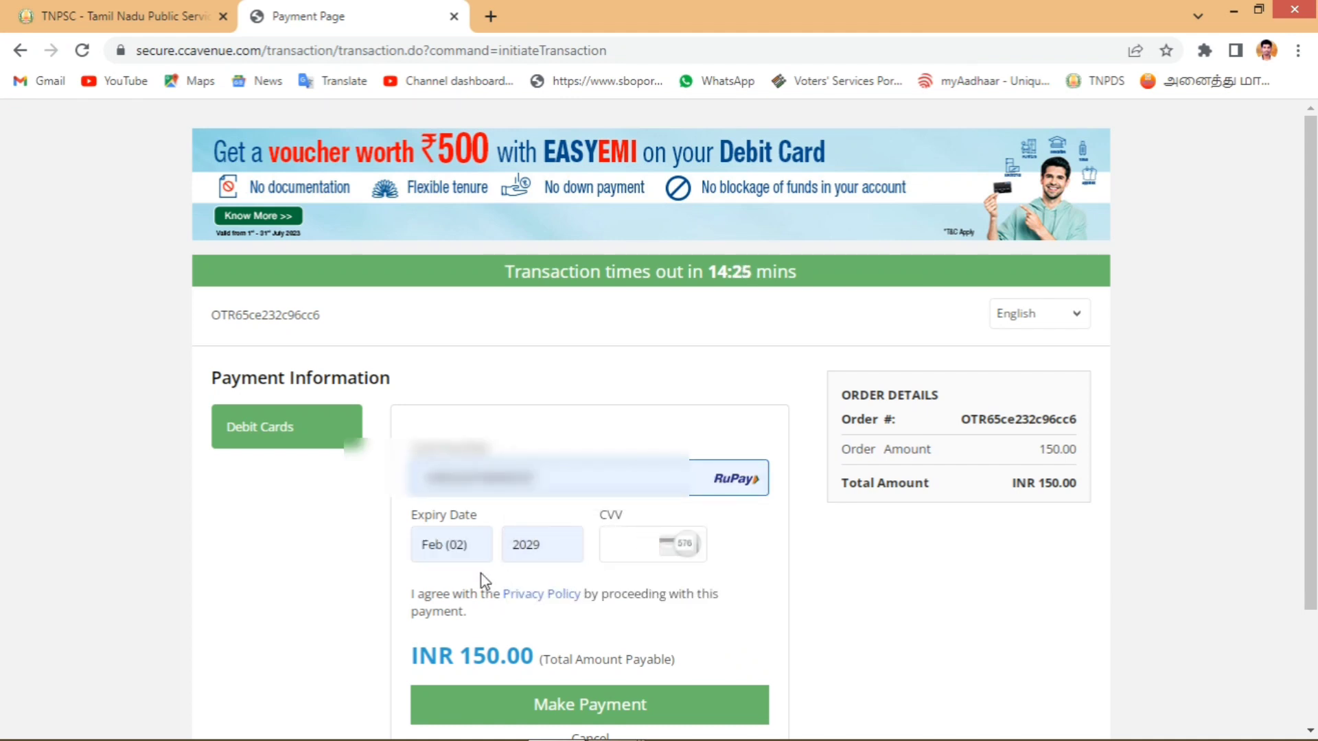
left_click(655, 553)
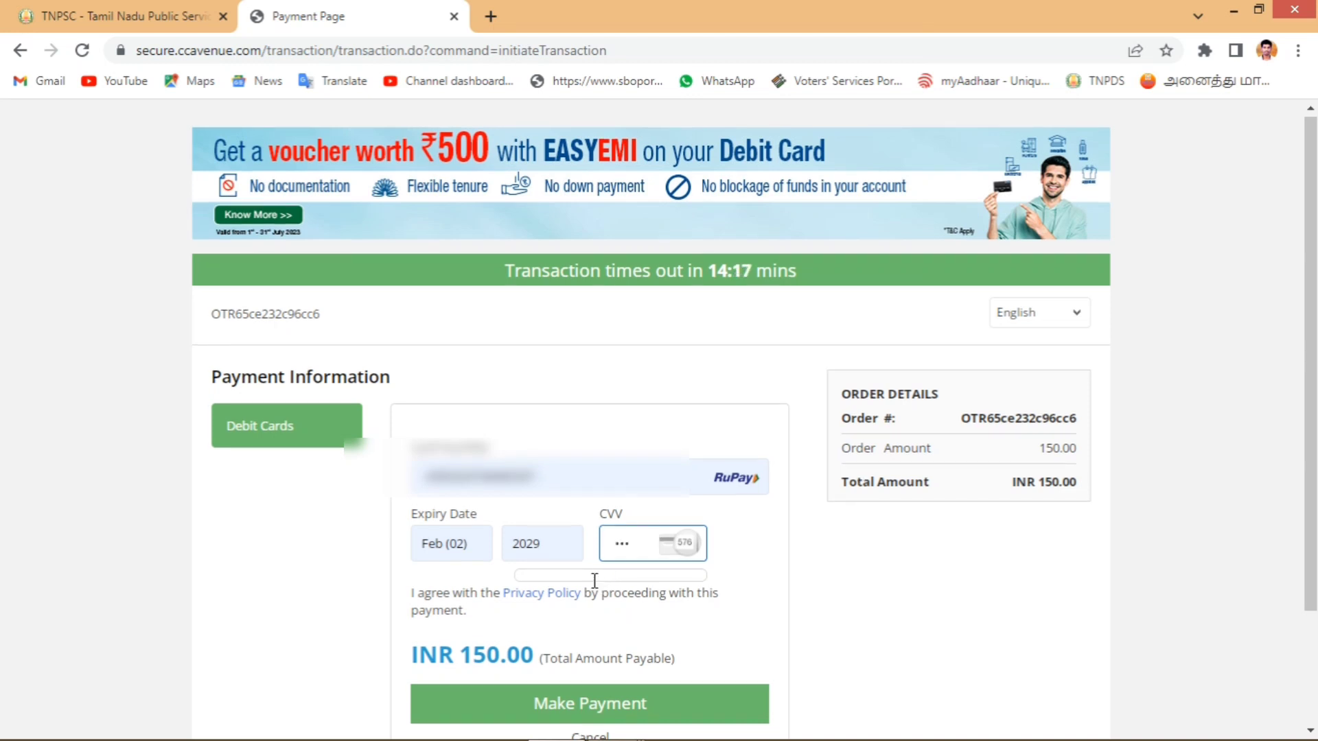
scroll(613, 573, "down", 2)
left_click(610, 597)
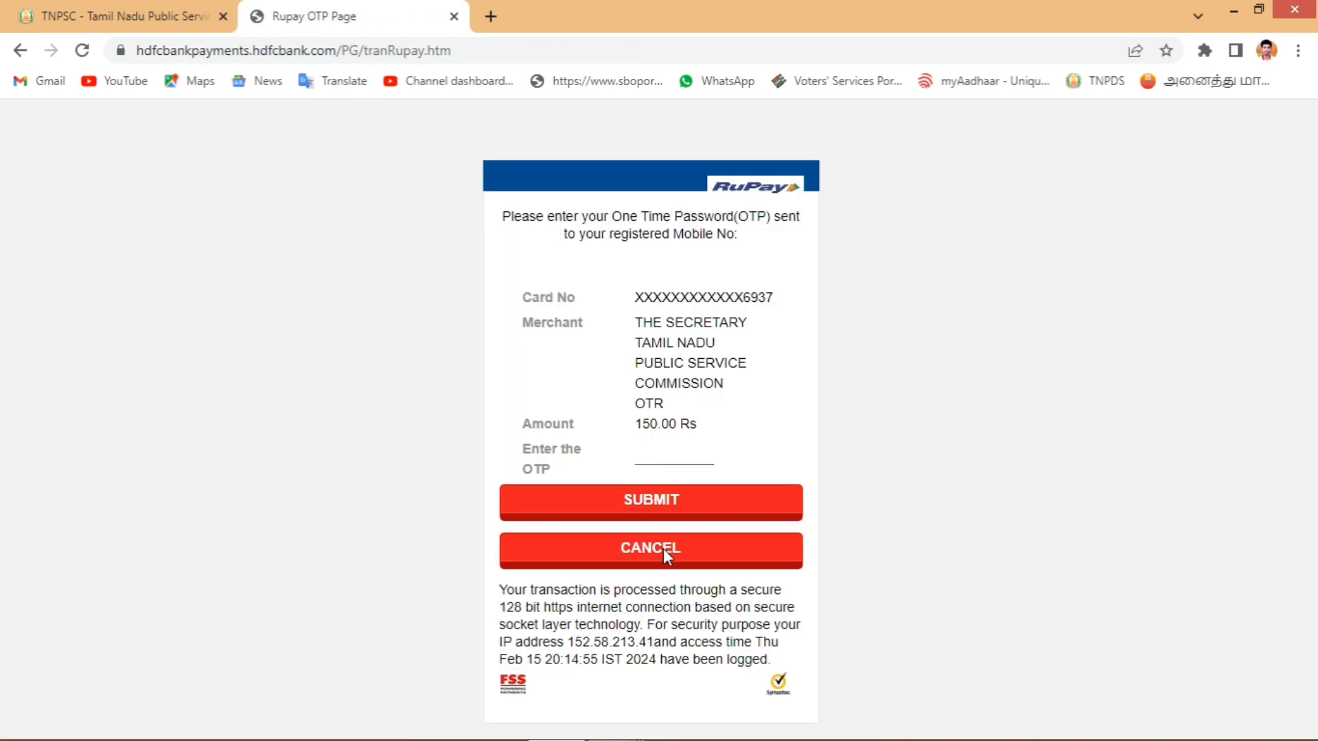
Enter the OTP received by SMS and submit it to authorise the 150.00 Rs payment.
left_click(672, 457)
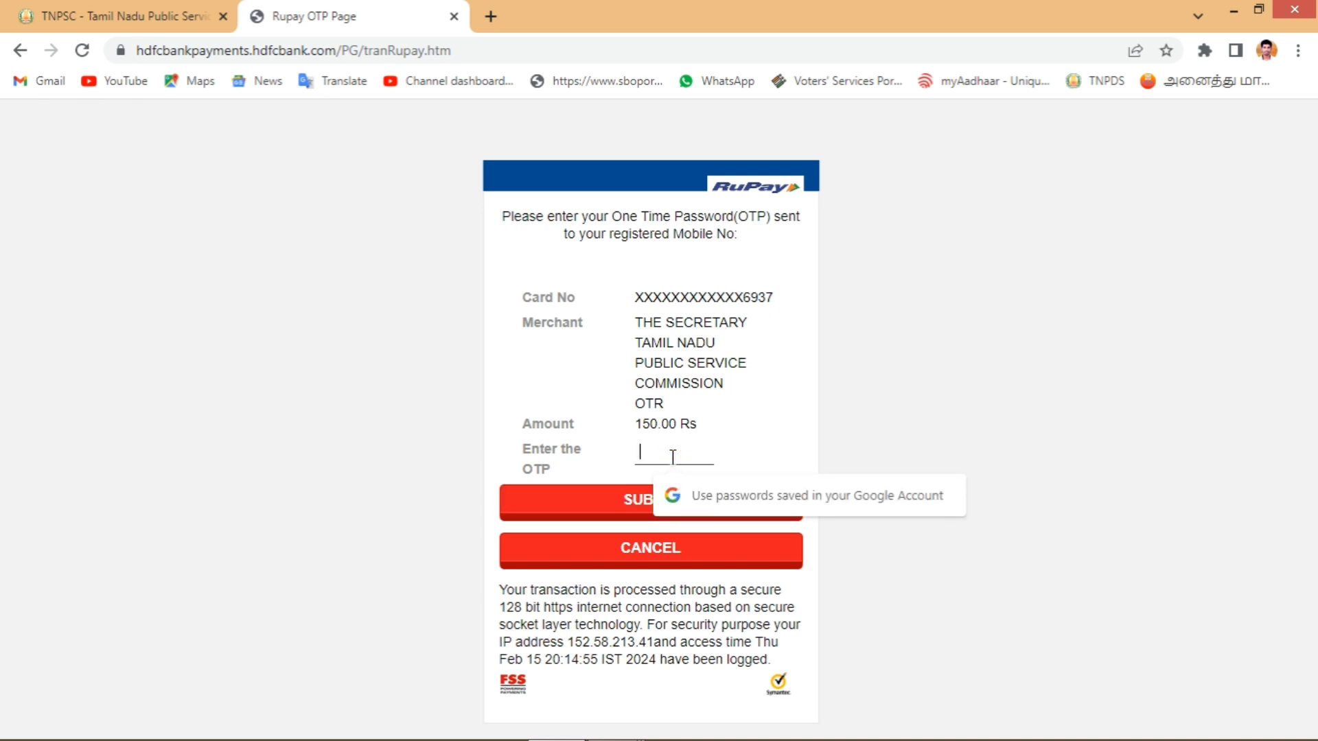
type("••••••")
left_click(723, 492)
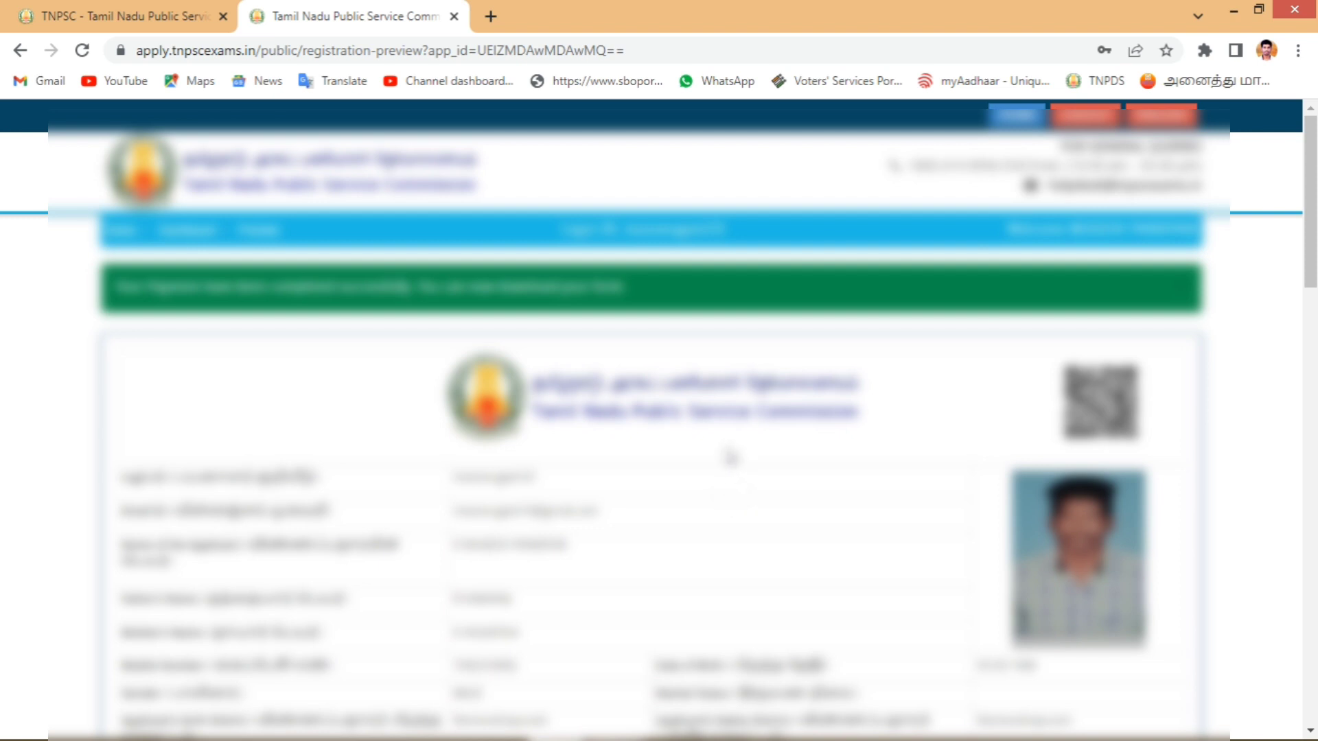
Open the print view of the paid registration form using the அச்சு (Print) button.
scroll(732, 460, "down", 2)
scroll(732, 460, "down", 15)
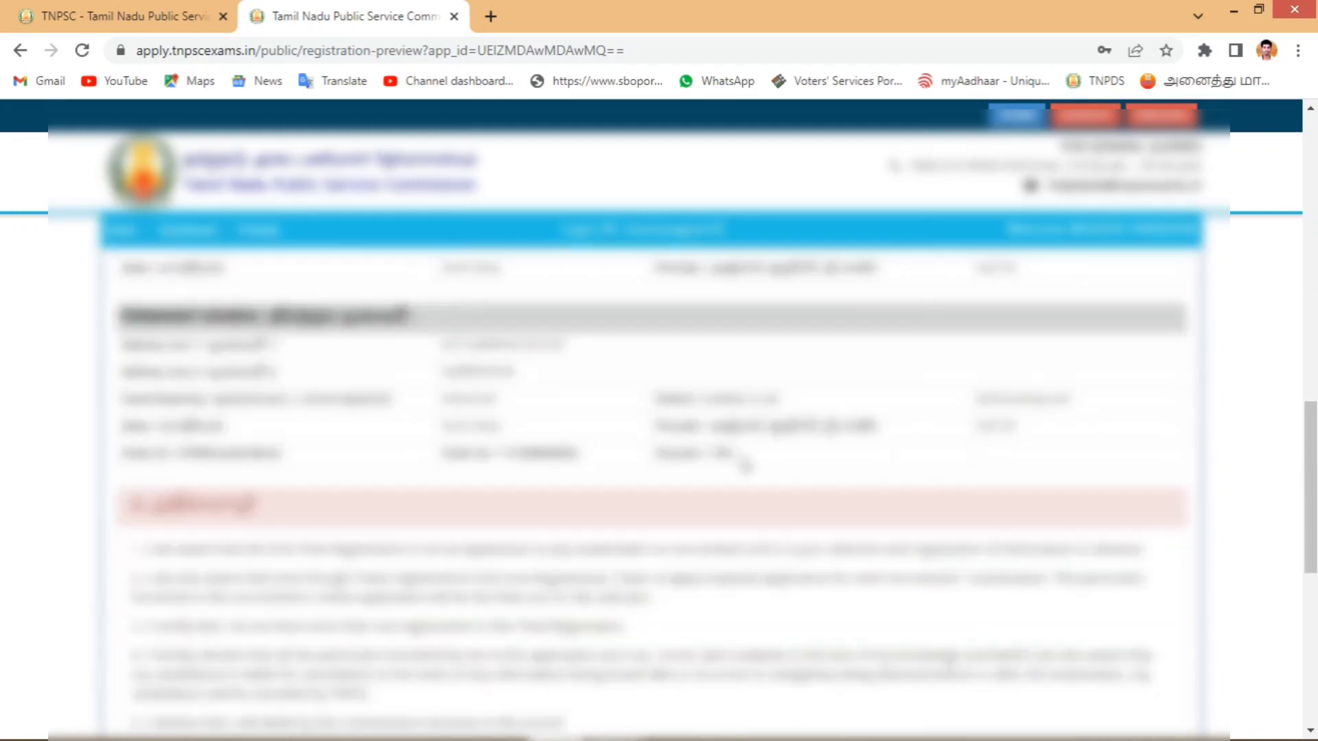
scroll(747, 459, "down", 4)
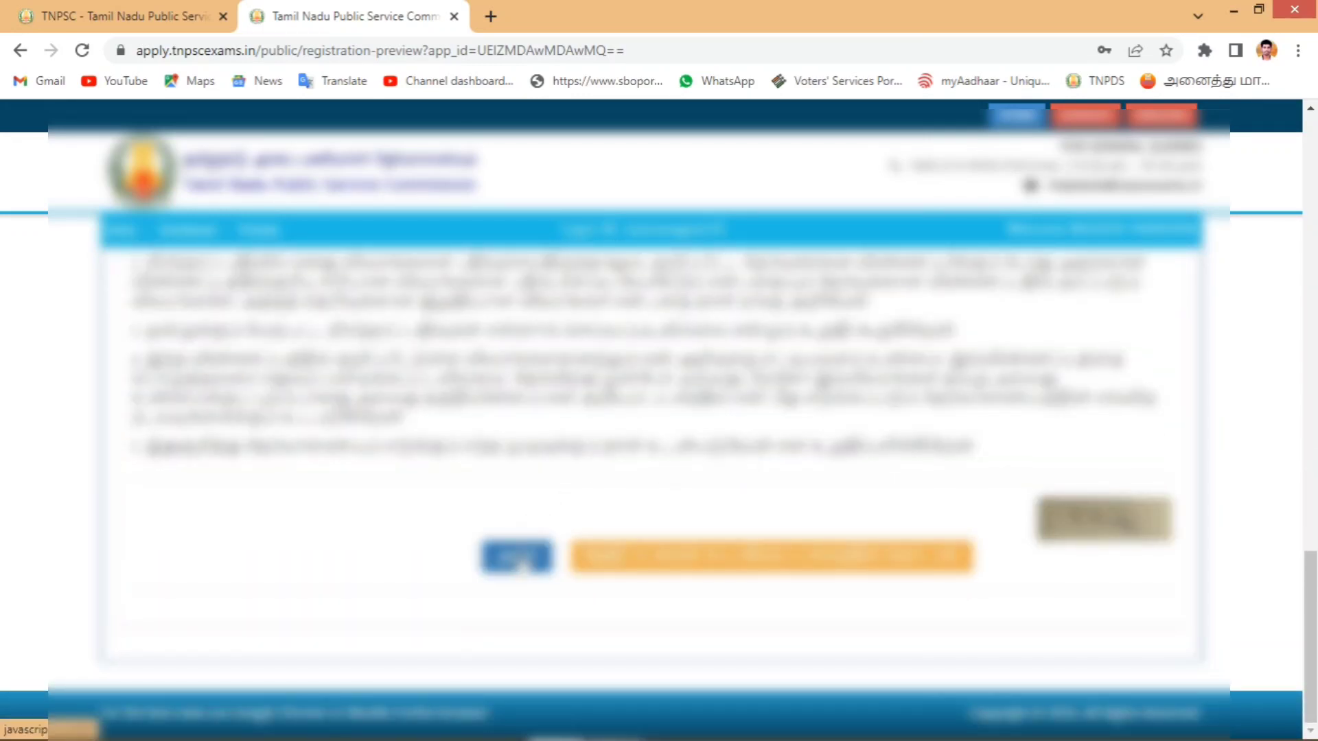
left_click(516, 560)
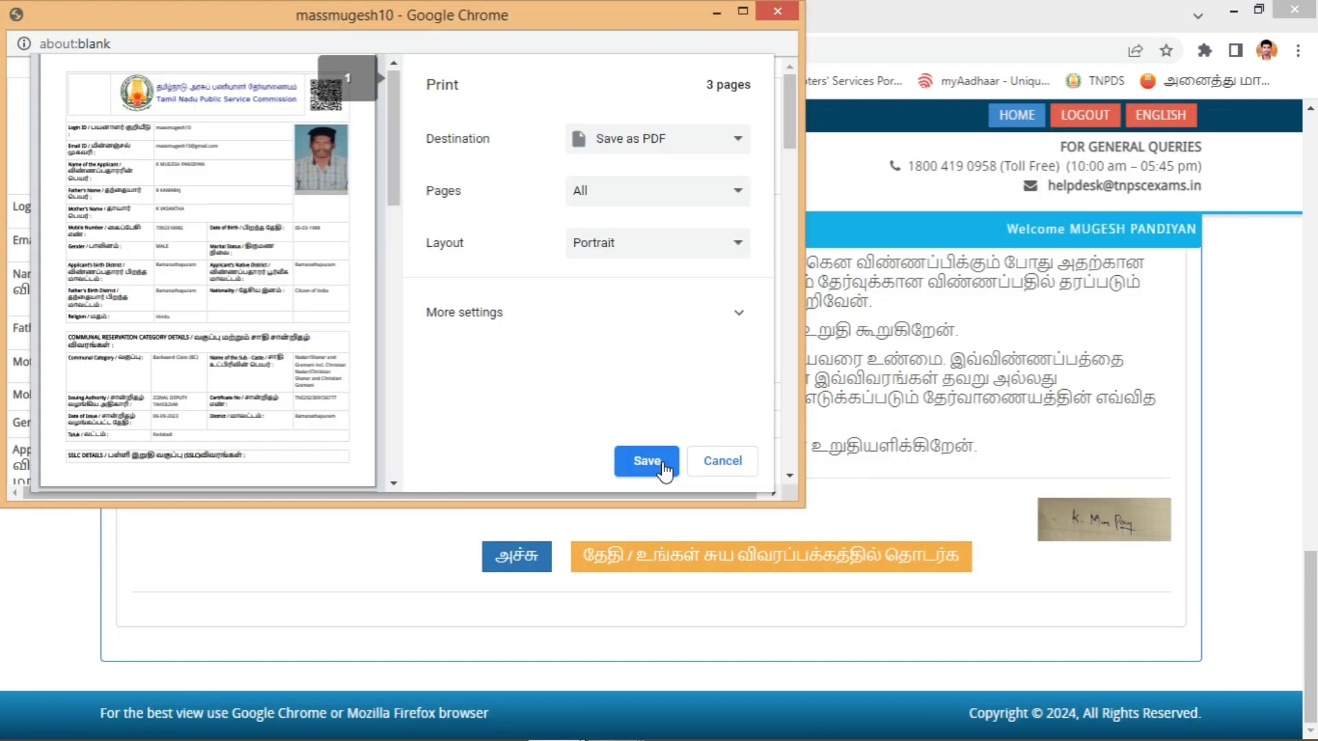
Save the printable registration form as a PDF into a Downloads subfolder, keeping the suggested file name.
left_click(663, 462)
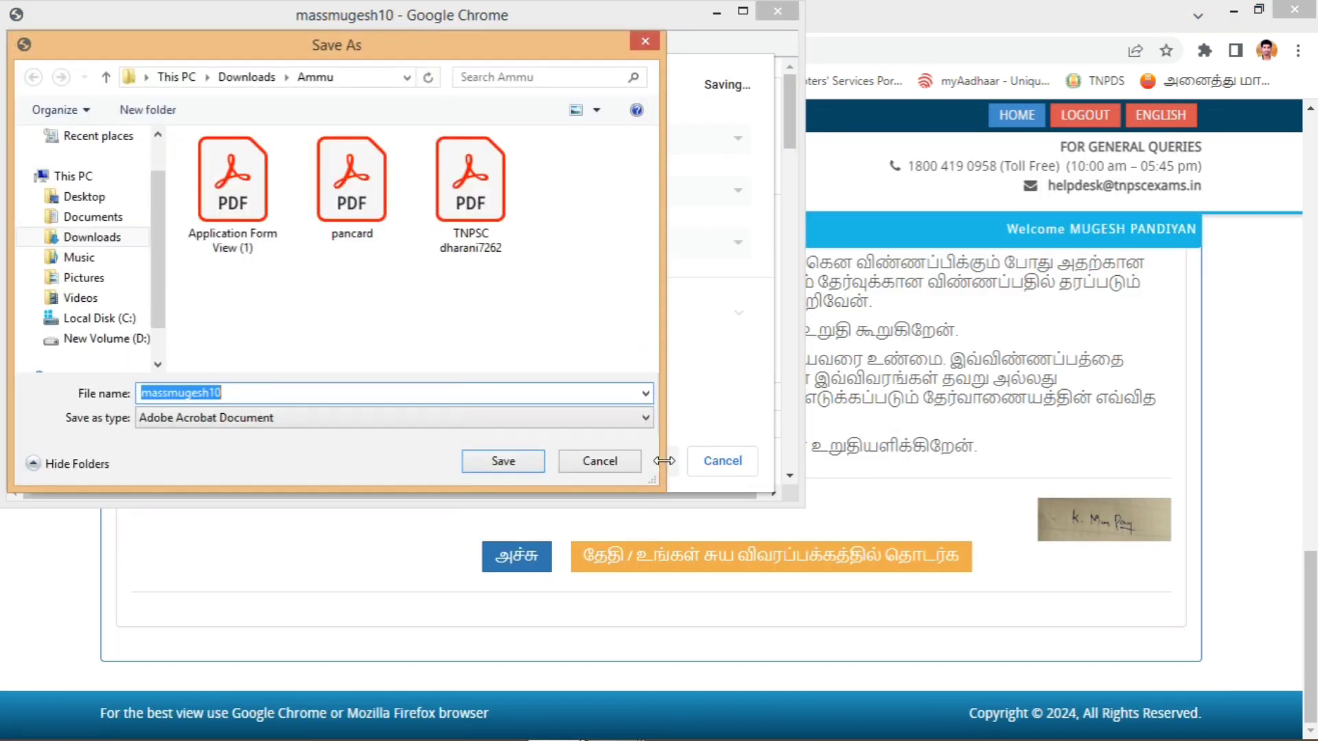
left_click(261, 81)
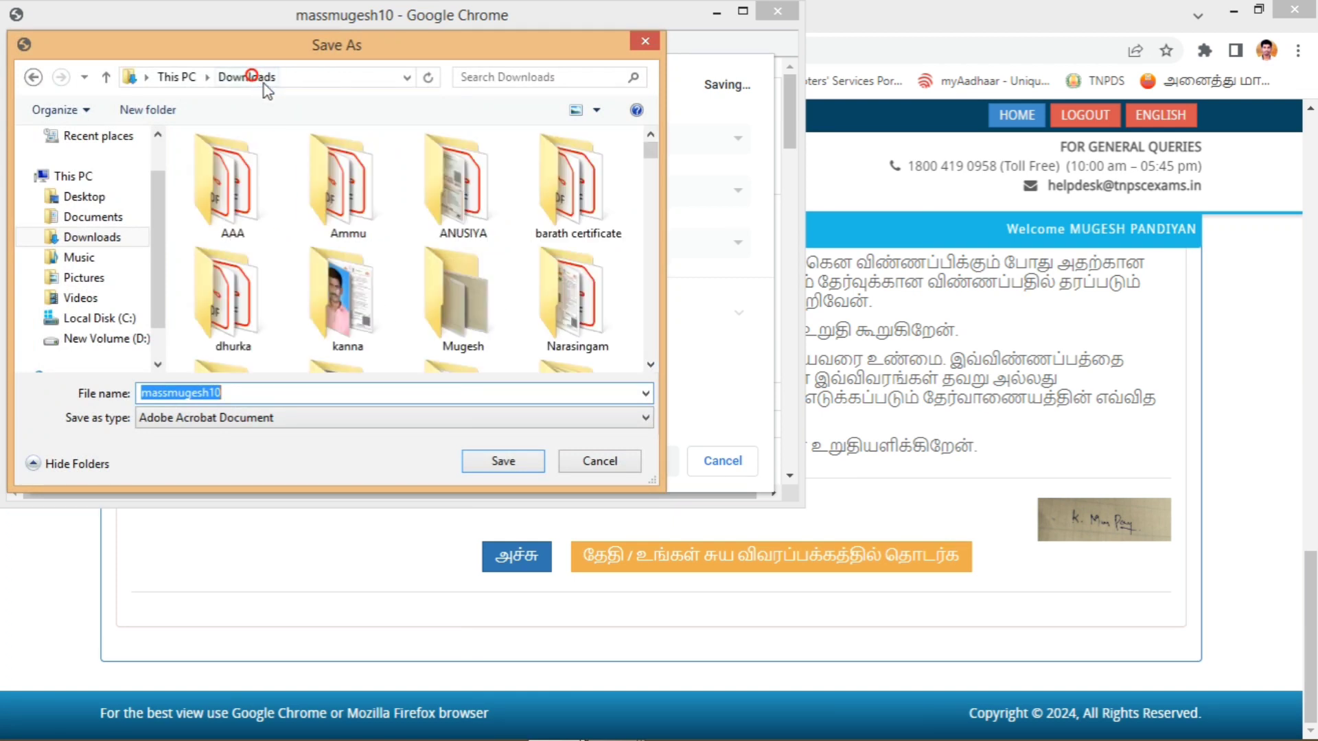
double_click(472, 299)
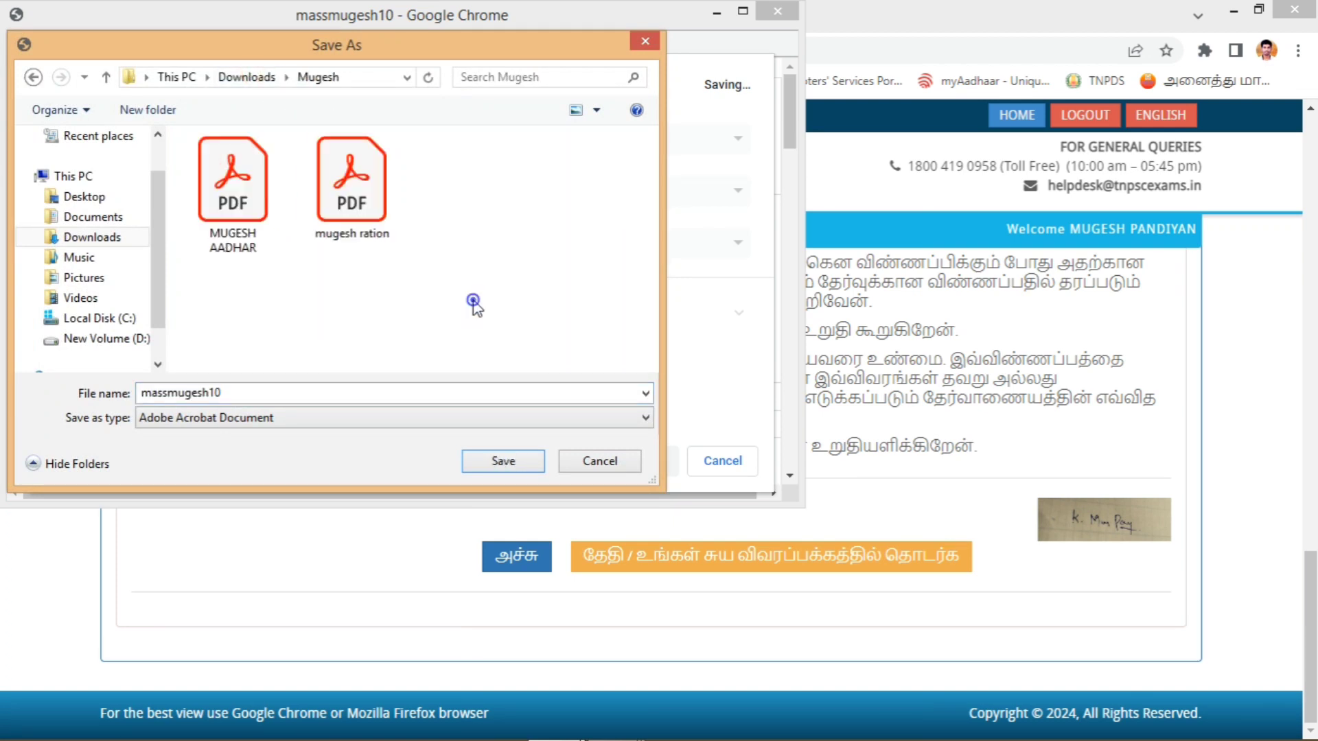
double_click(357, 397)
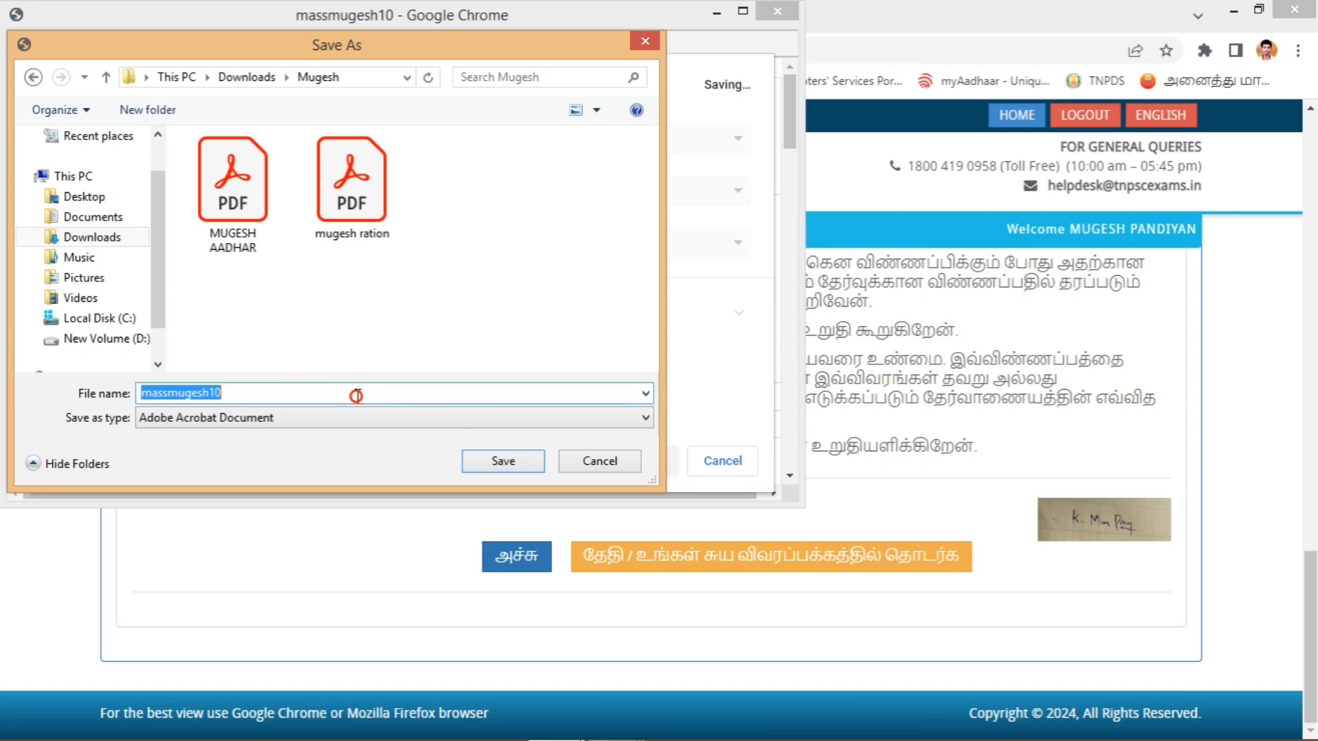
left_click(353, 391)
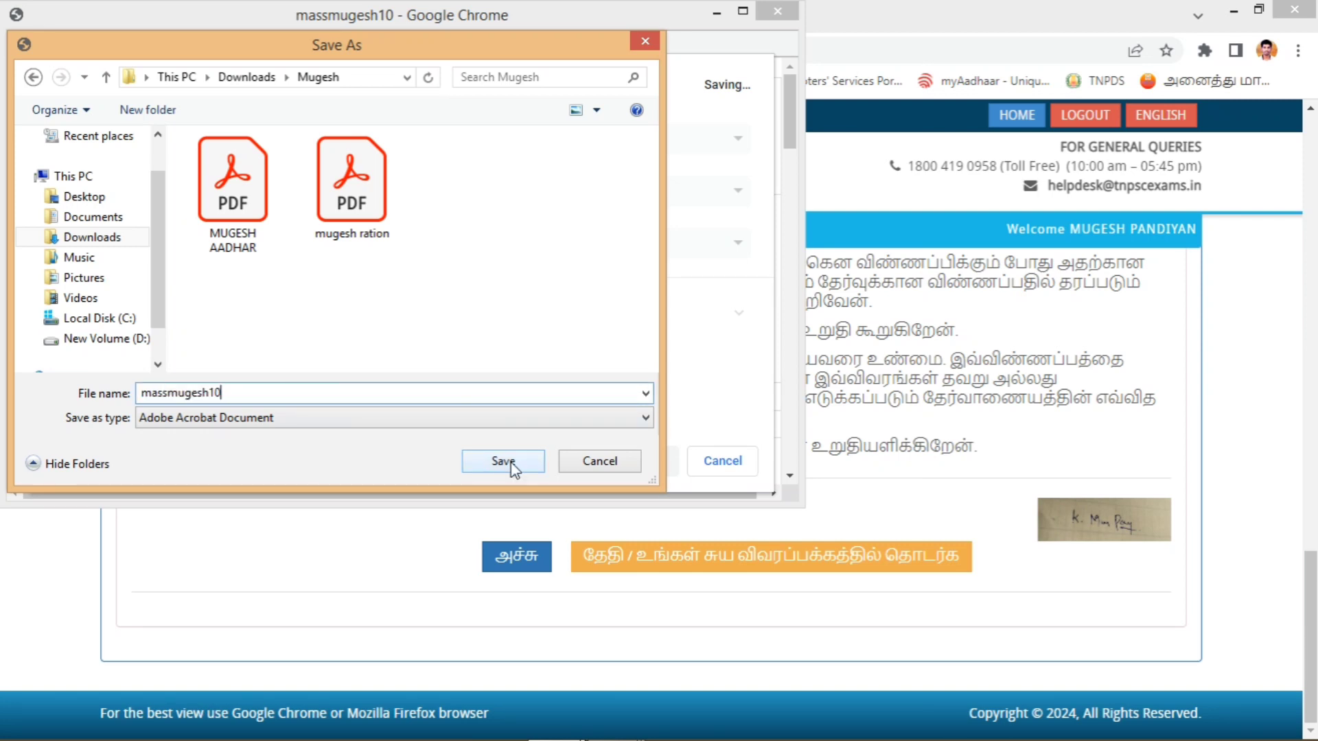
left_click(503, 461)
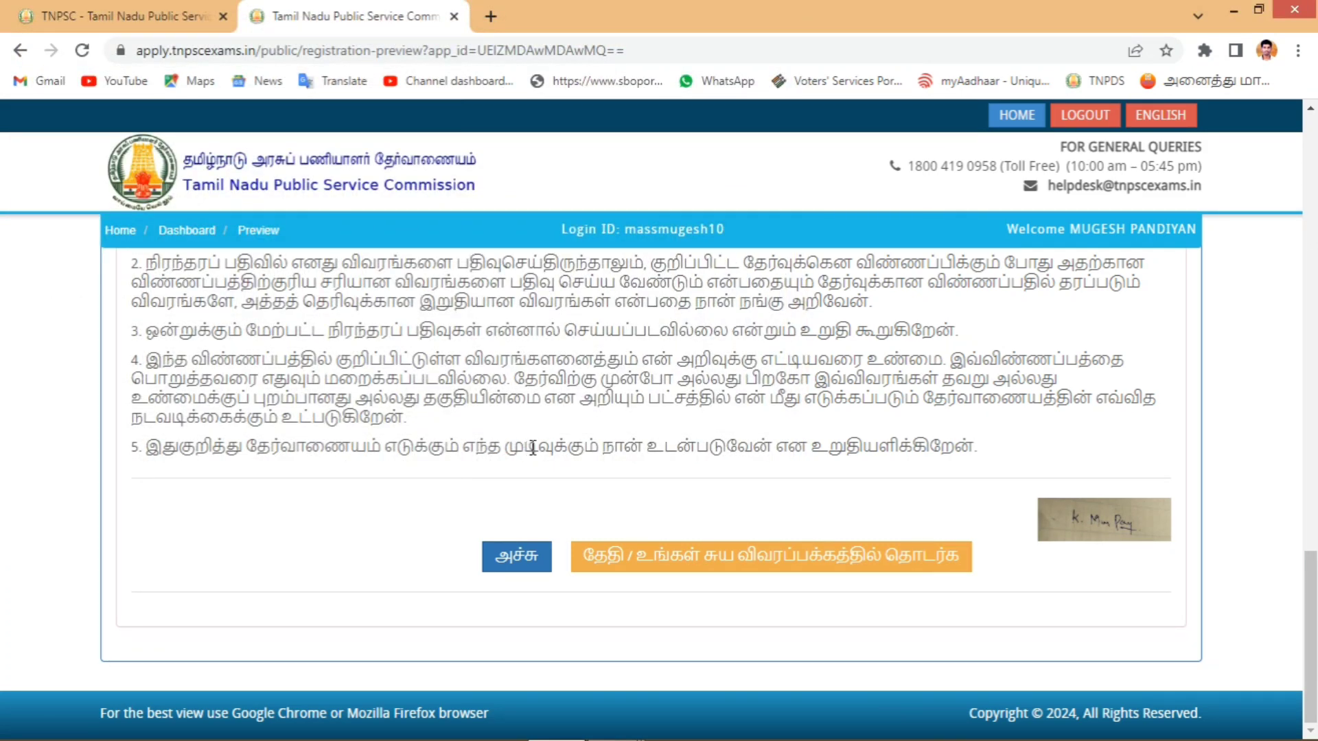
Log out of the registration account and open the Apply list showing Group IV notification 01/2024.
scroll(907, 529, "up", 5)
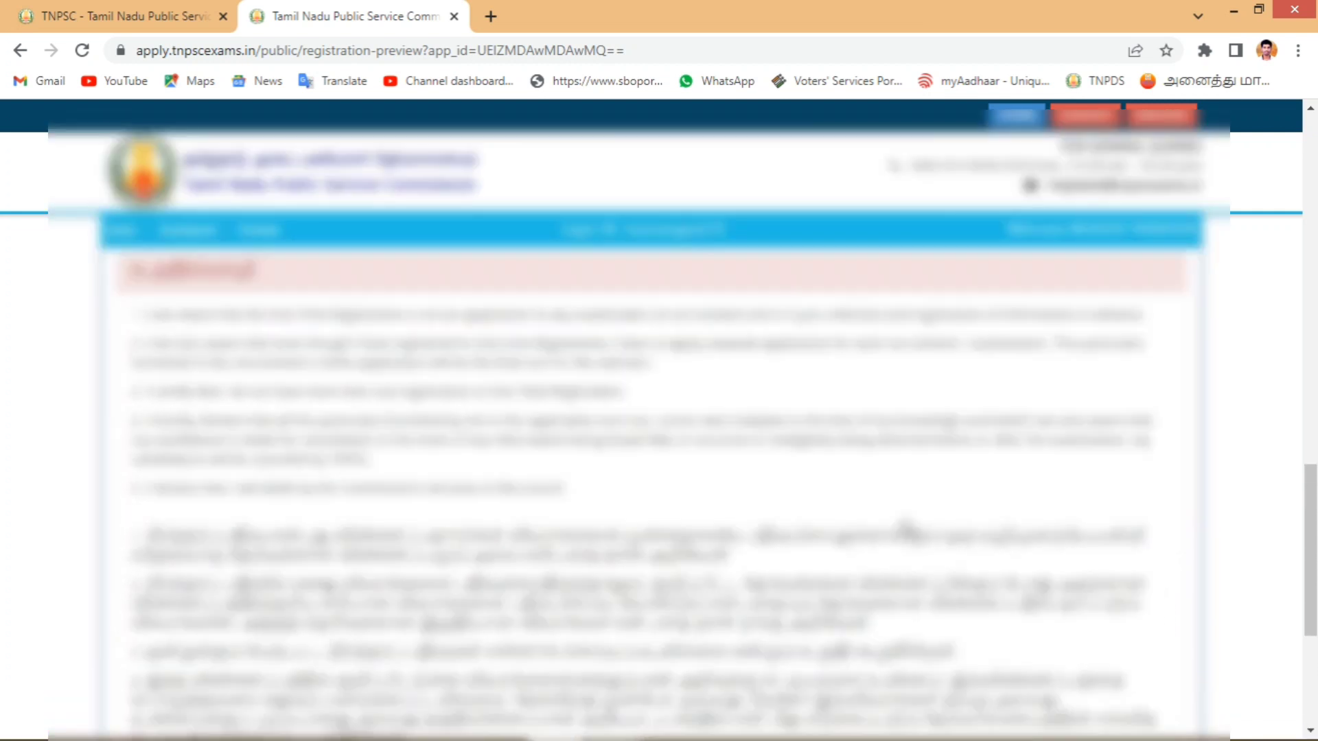
scroll(906, 530, "up", 15)
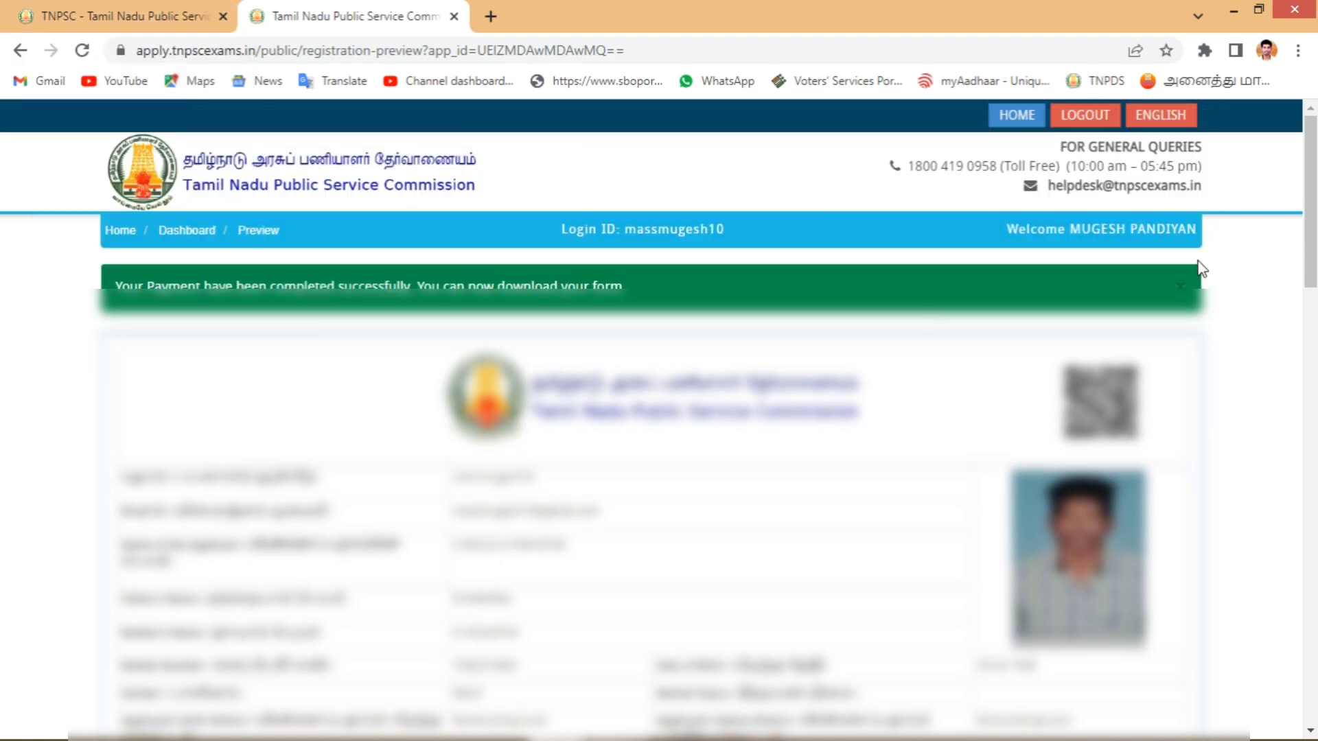
left_click(1099, 122)
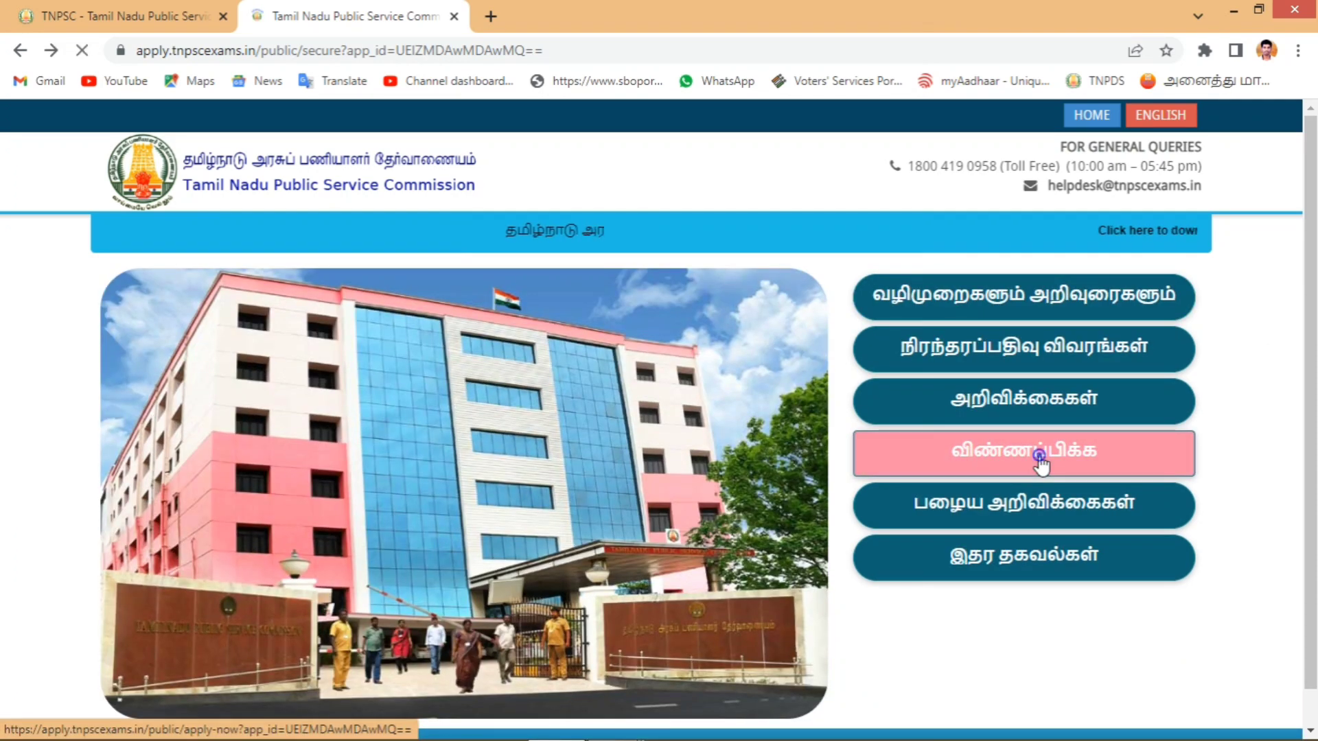
left_click(1041, 457)
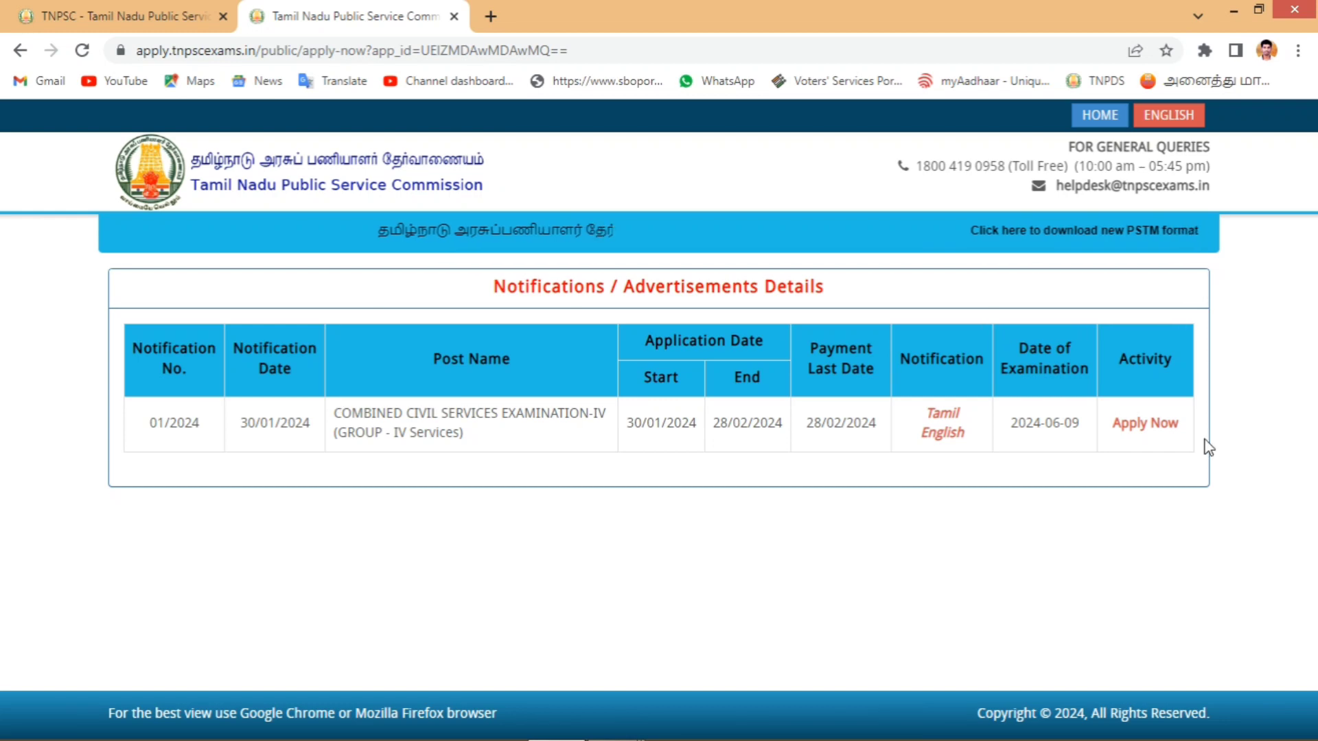
Sign in via Apply Now with the saved OTR user ID and autofilled password, answering captcha 3.
left_click(1137, 423)
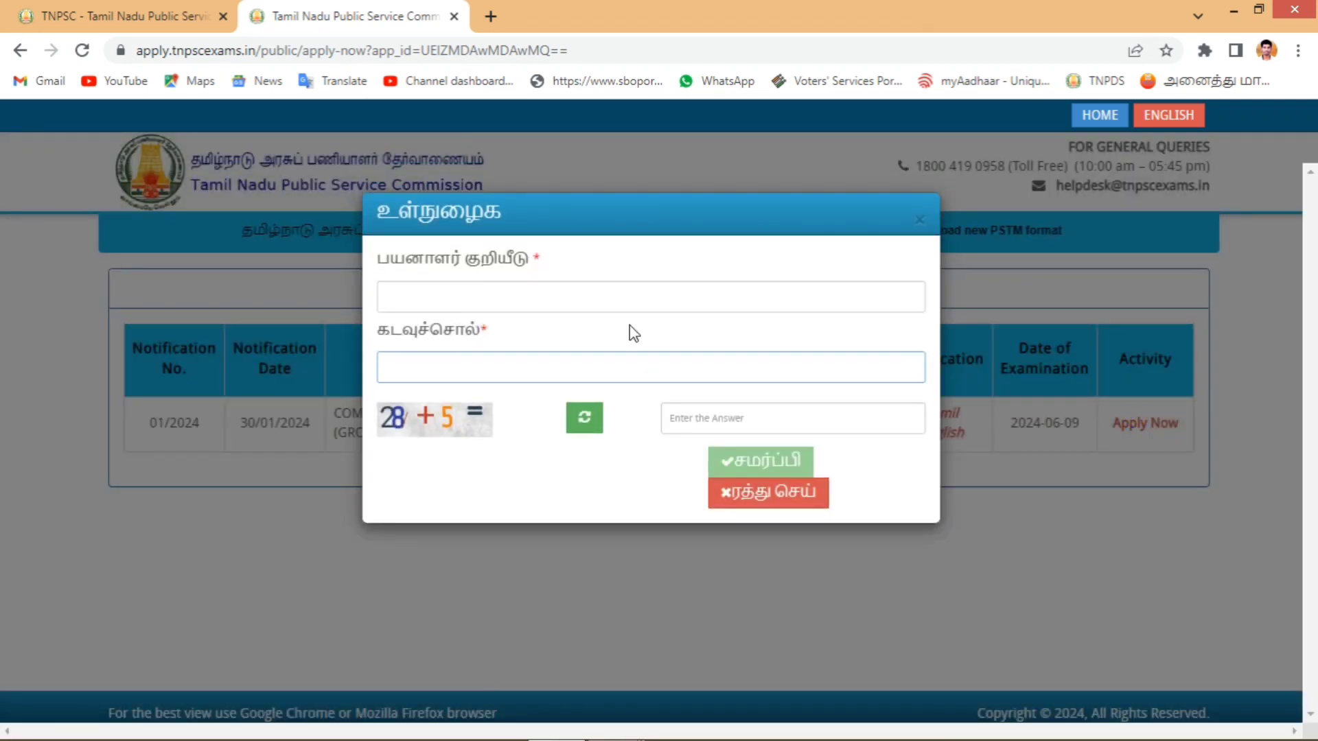
left_click(646, 311)
left_click(645, 296)
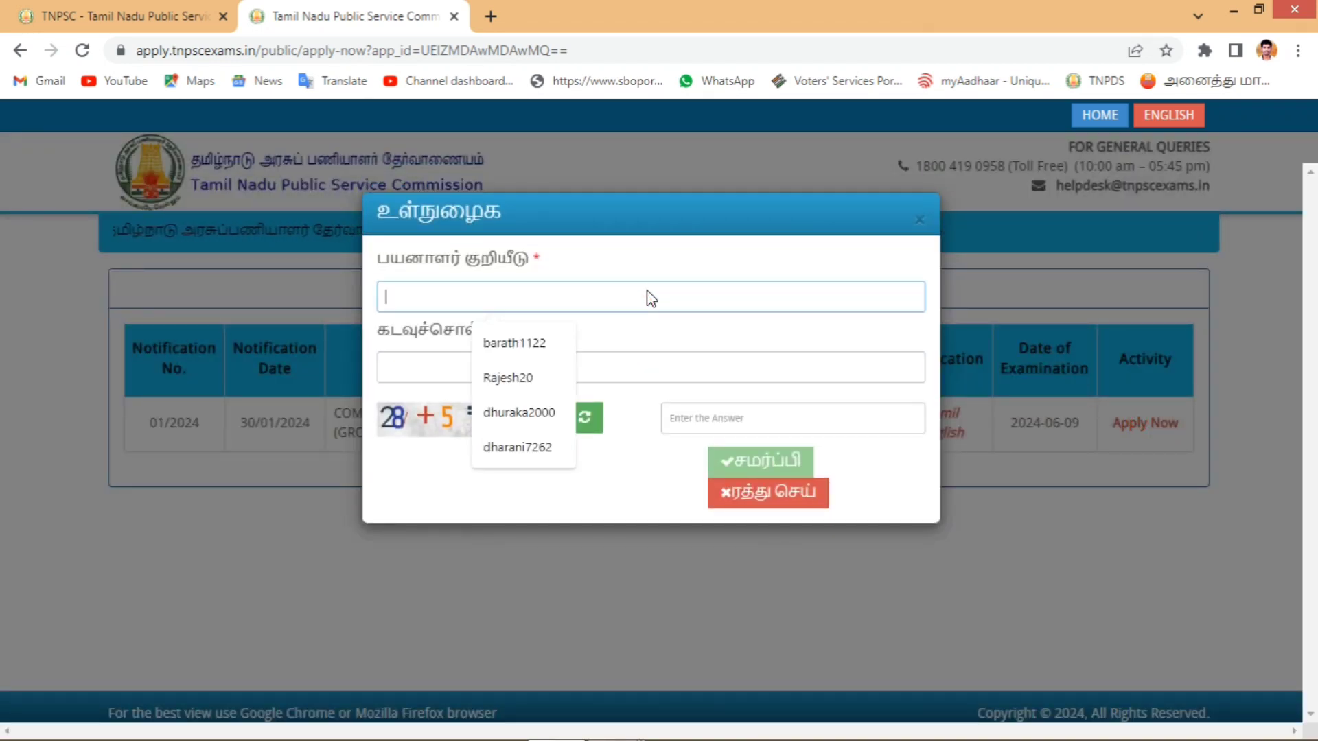
type("ma")
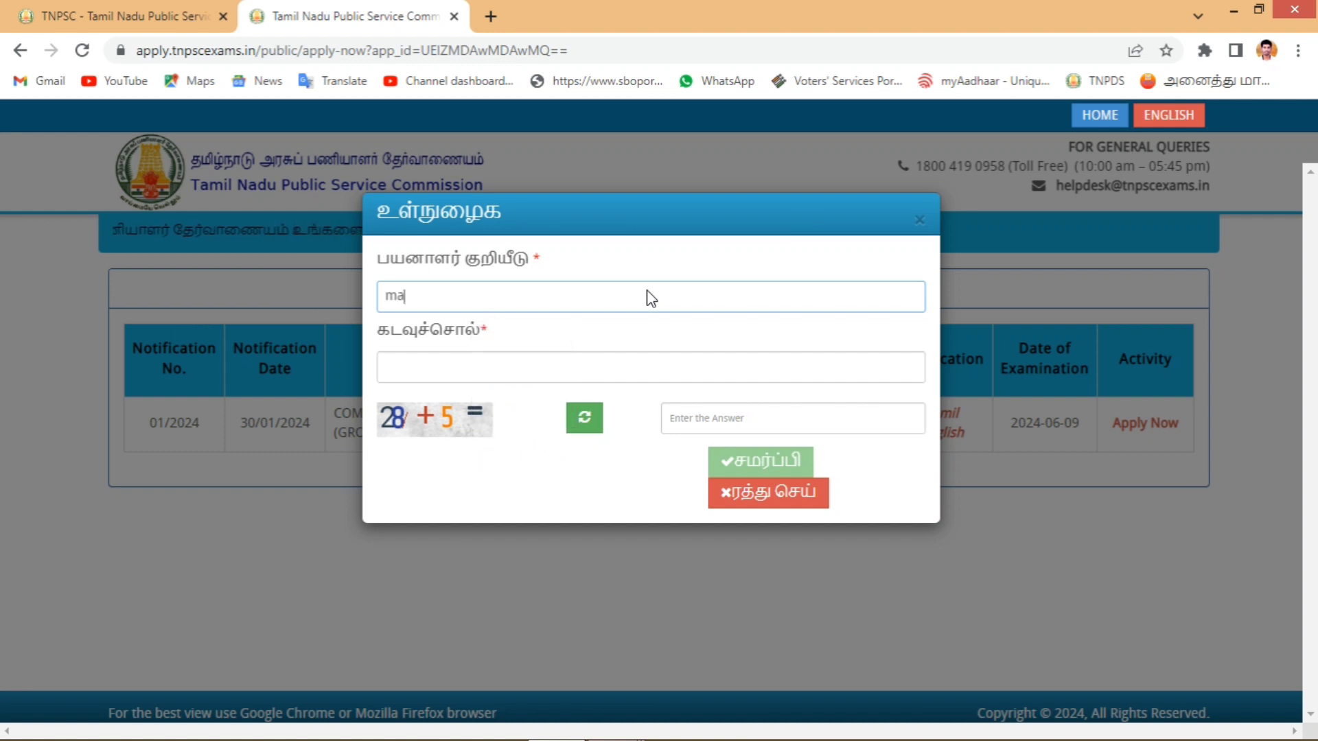
type("ssmassmuges")
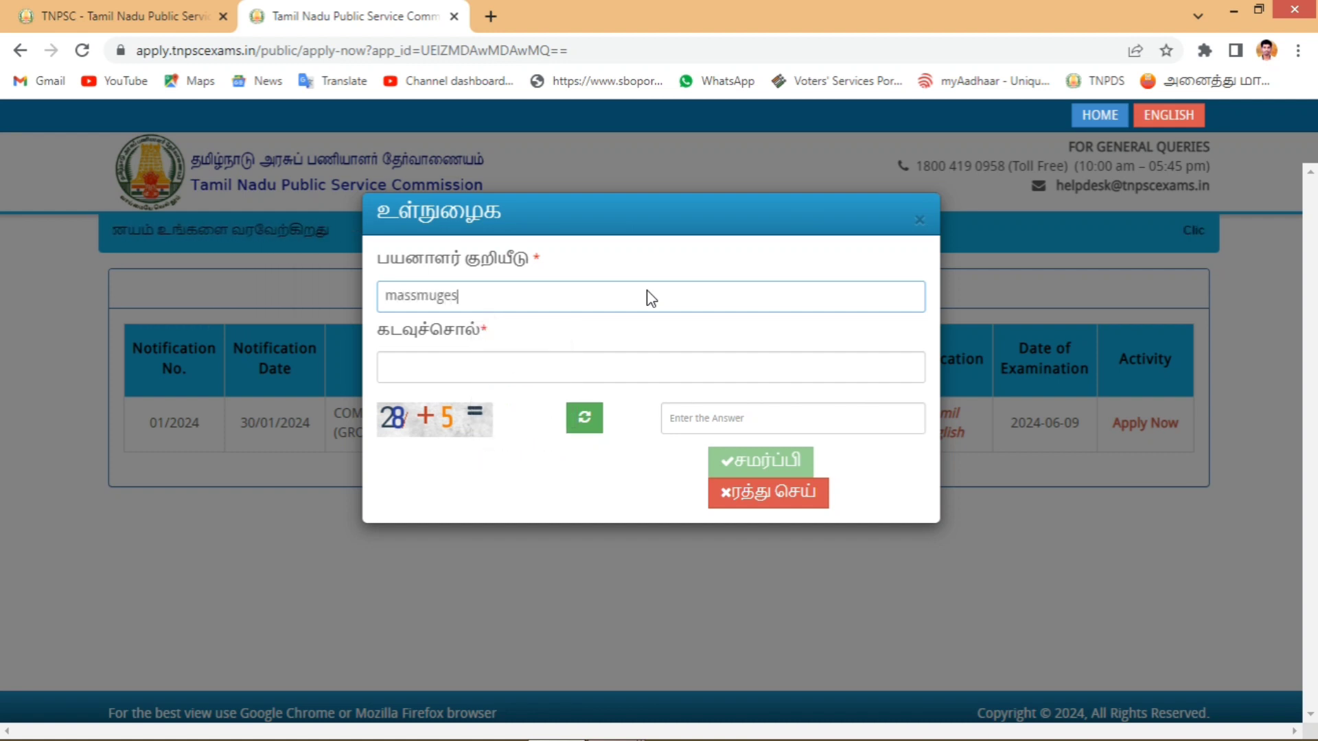
key("Down")
key("Return")
key("Tab")
key("Tab")
type("3")
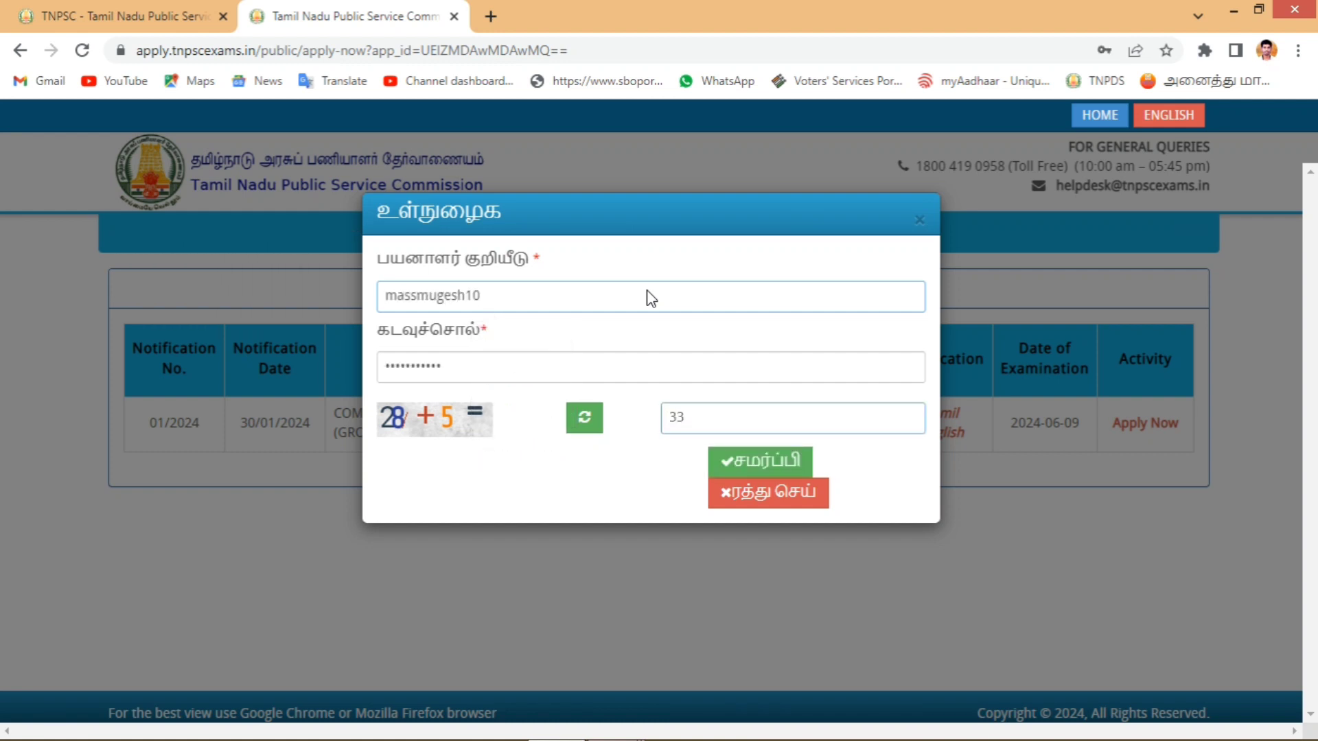
left_click(793, 458)
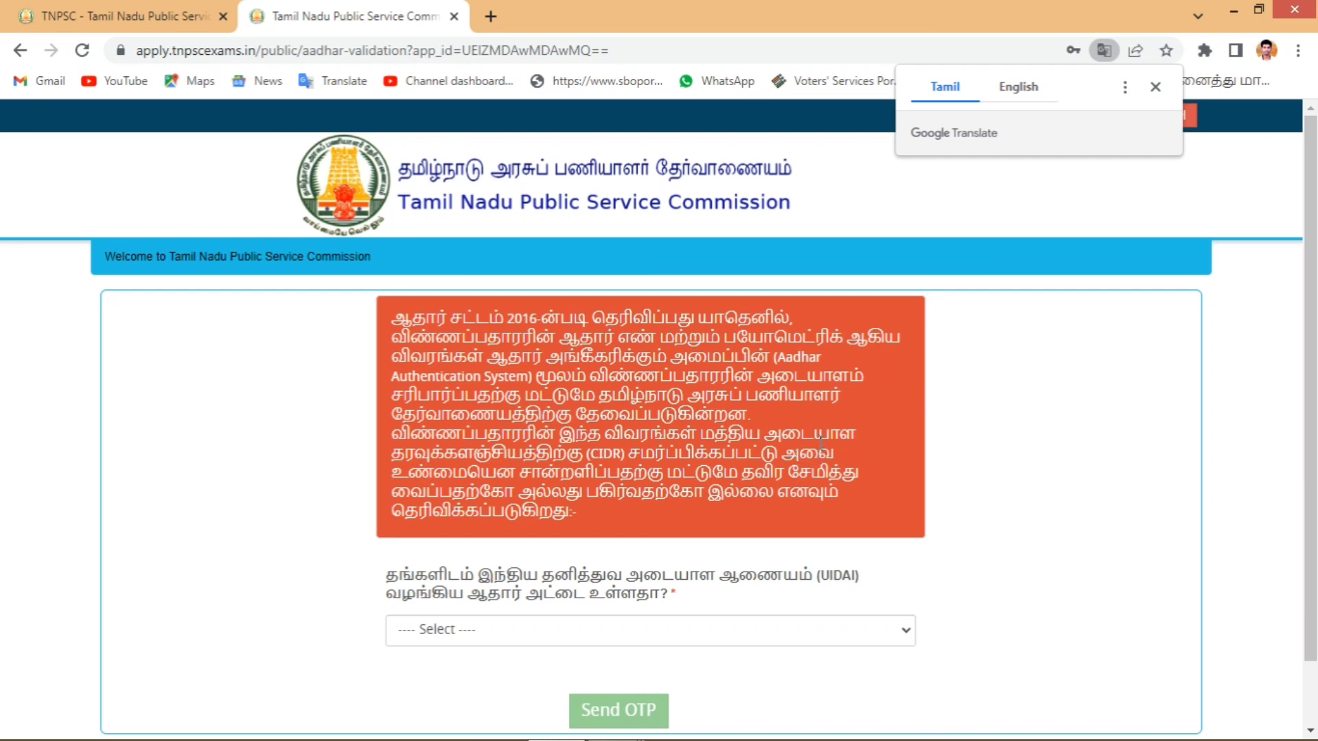
Answer Yes to holding an Aadhaar card.
scroll(810, 460, "down", 1)
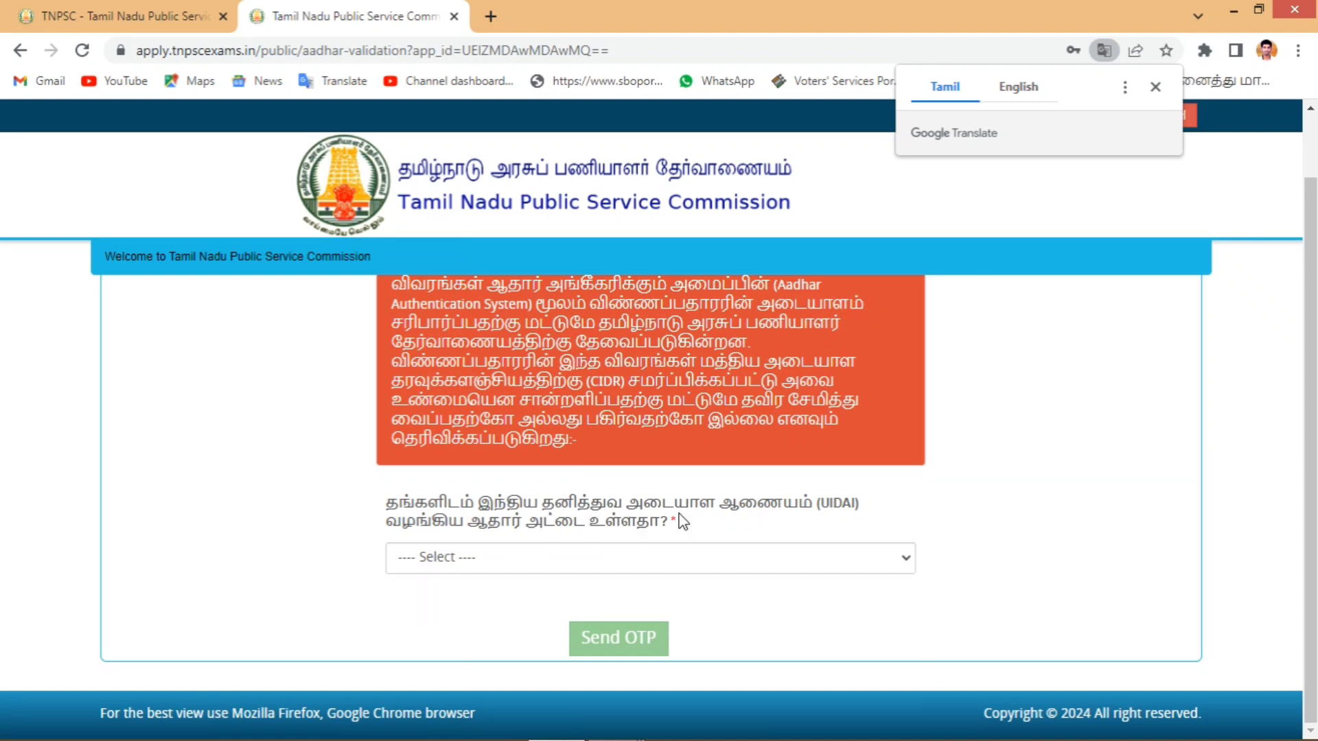
left_click(671, 561)
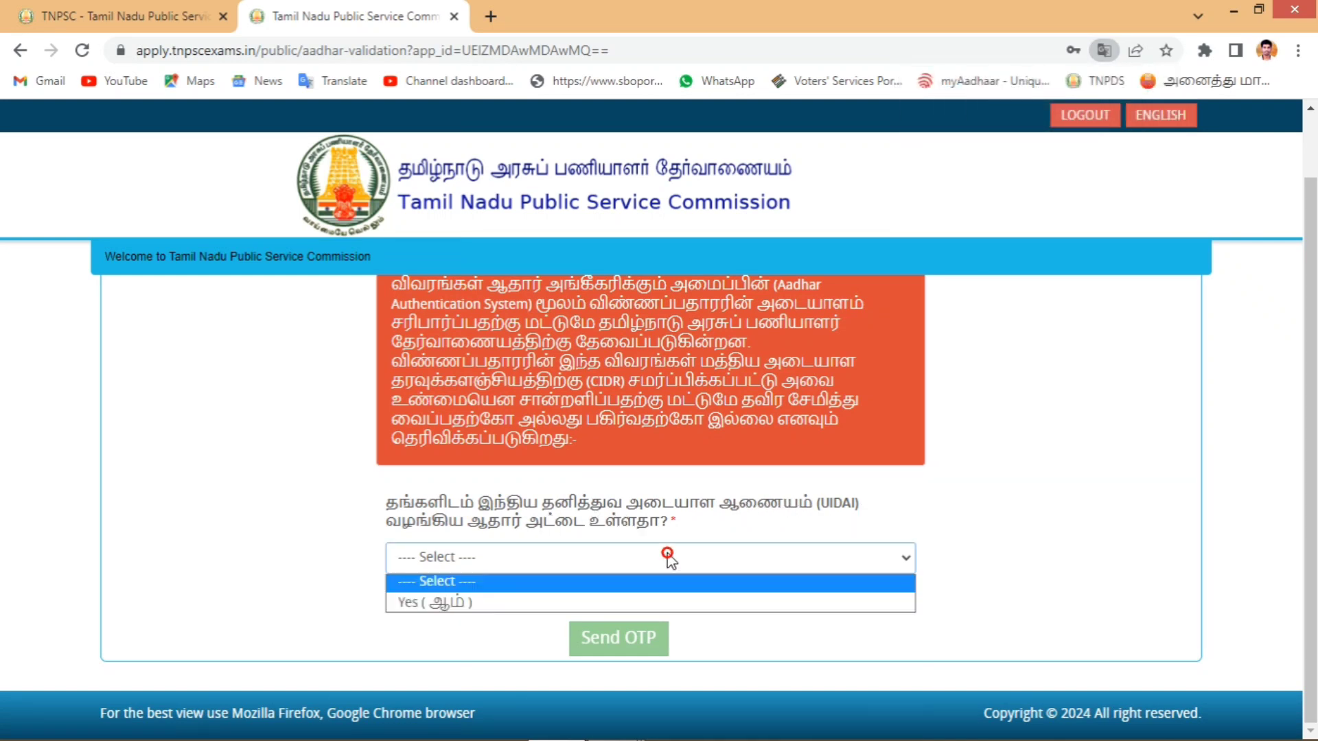
left_click(459, 604)
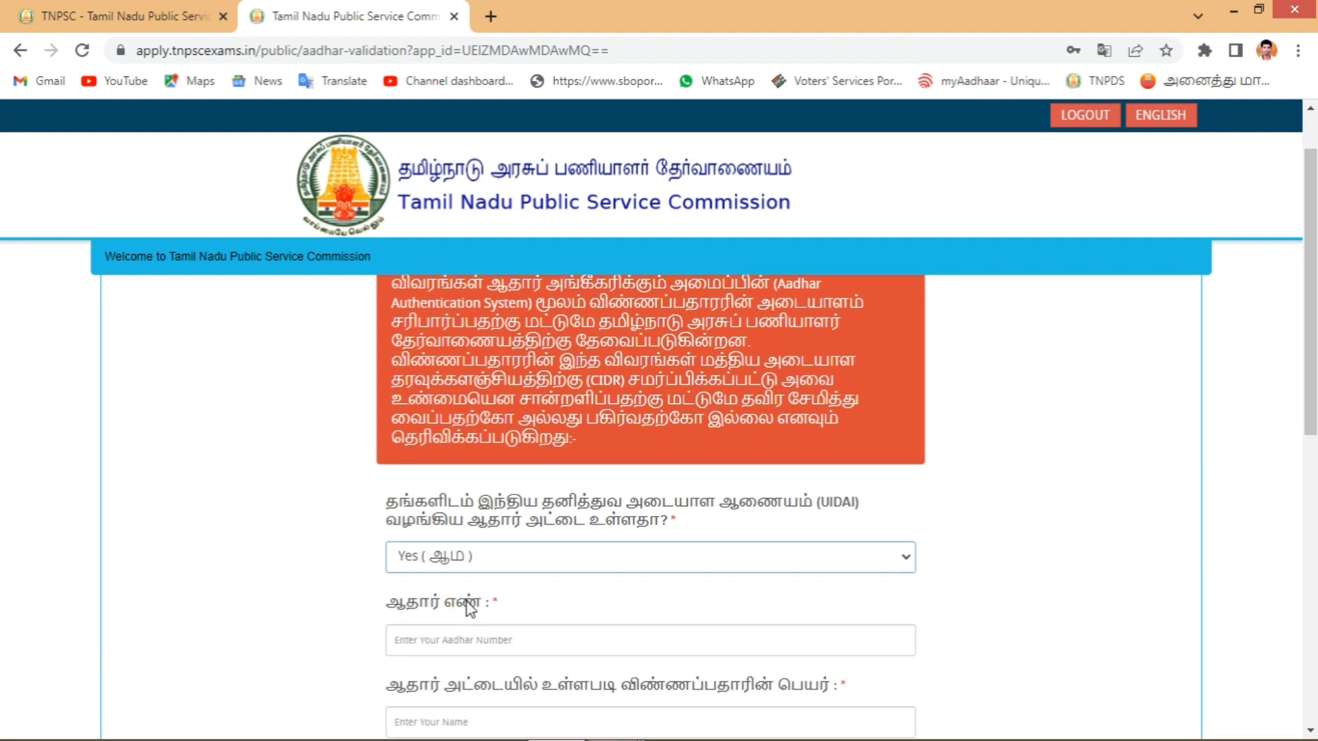
scroll(618, 549, "down", 3)
scroll(536, 559, "down", 2)
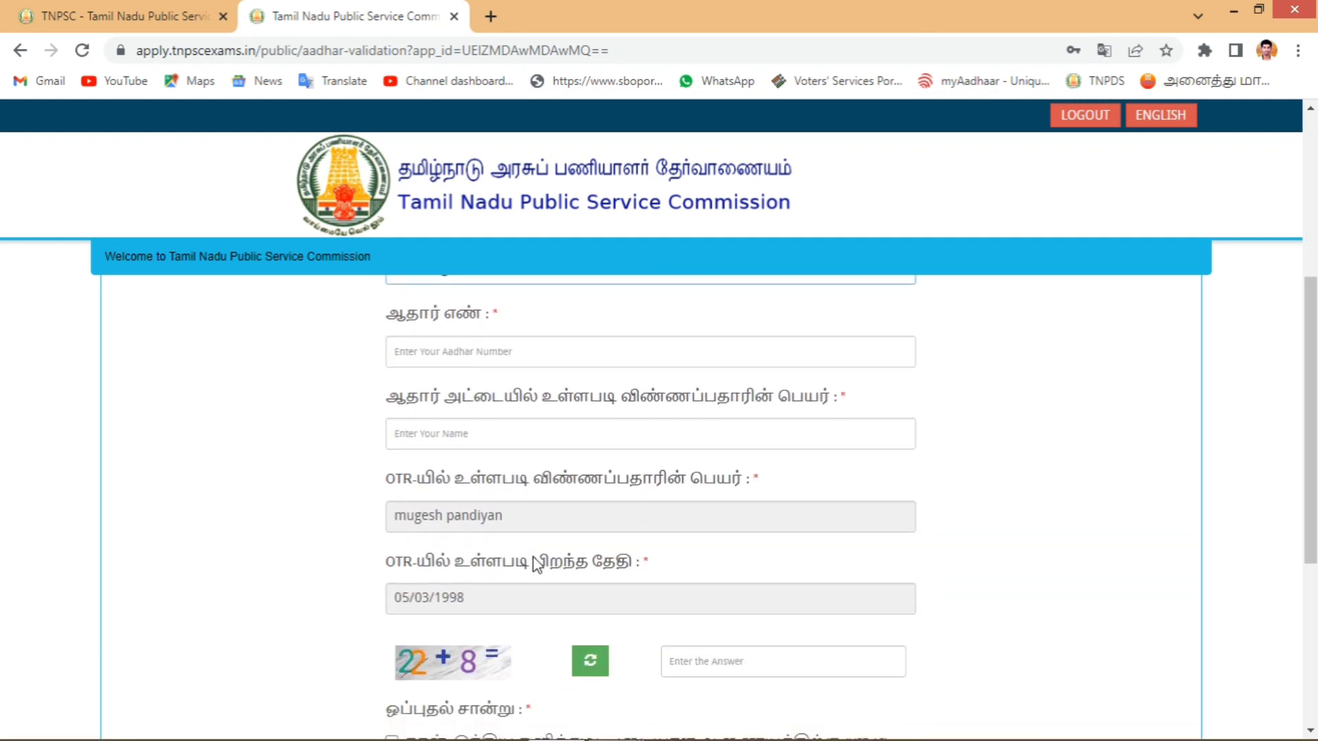
scroll(535, 559, "up", 2)
Enter the Aadhaar number and the applicant's name as printed on the Aadhaar.
left_click(578, 437)
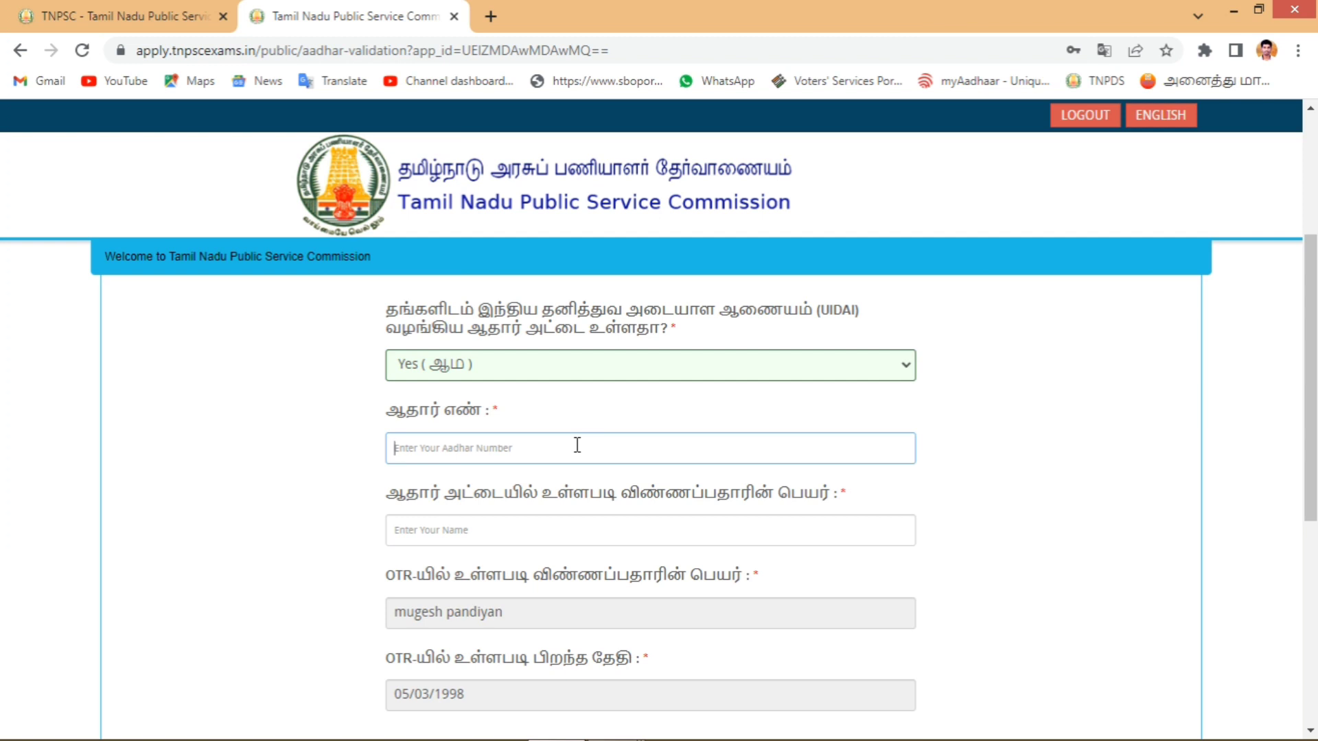
type("2")
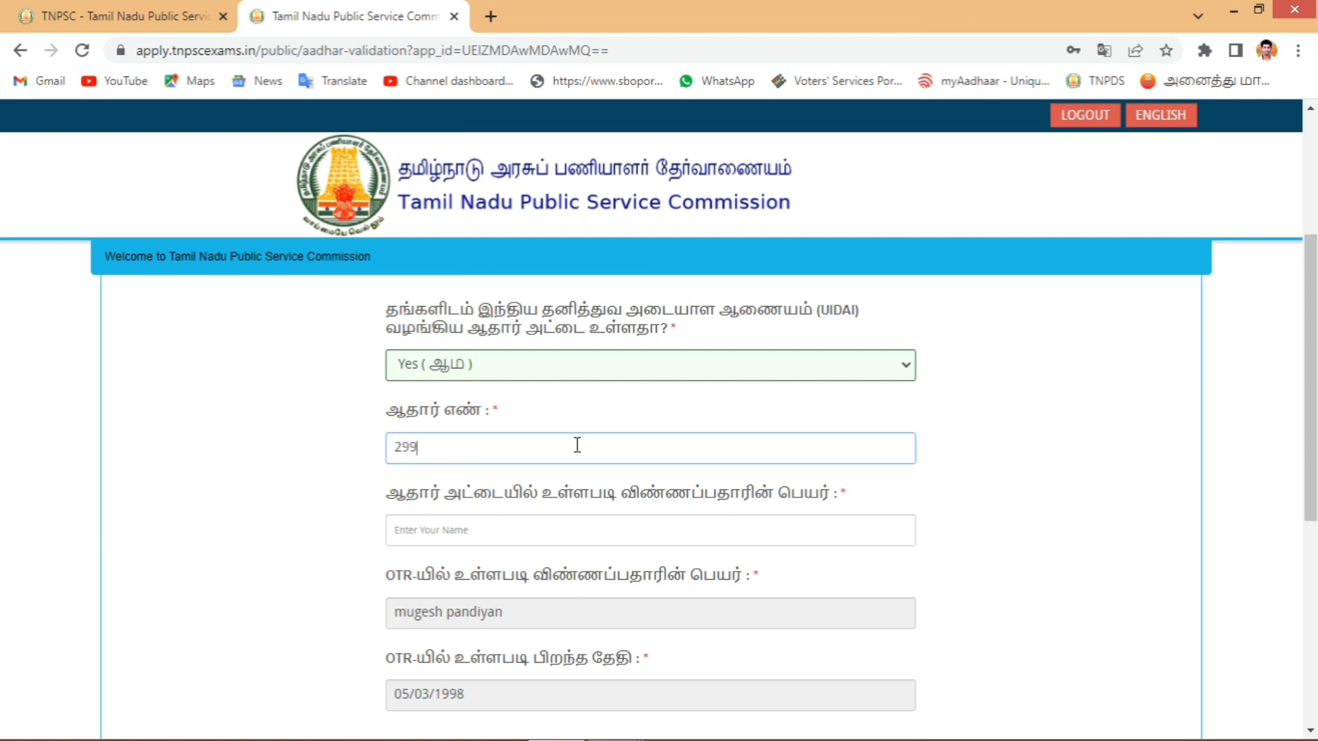
type("99")
left_click(525, 530)
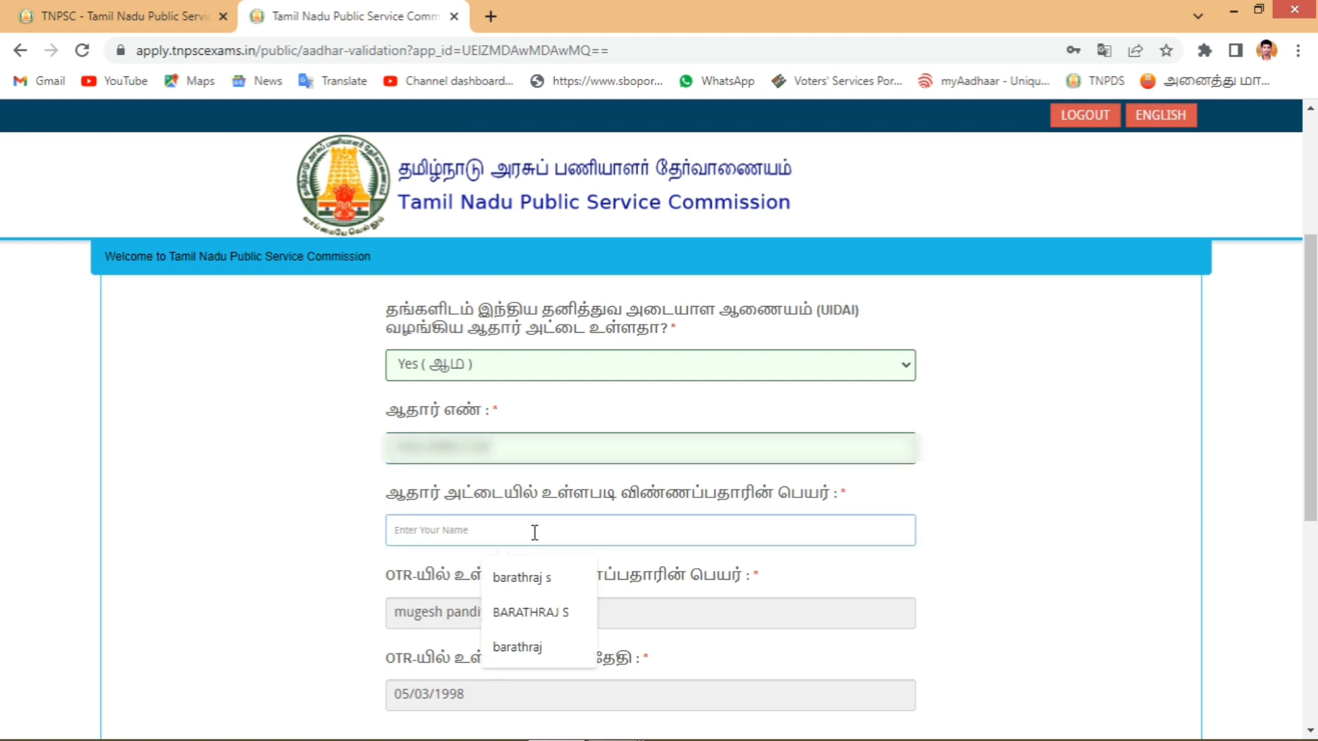
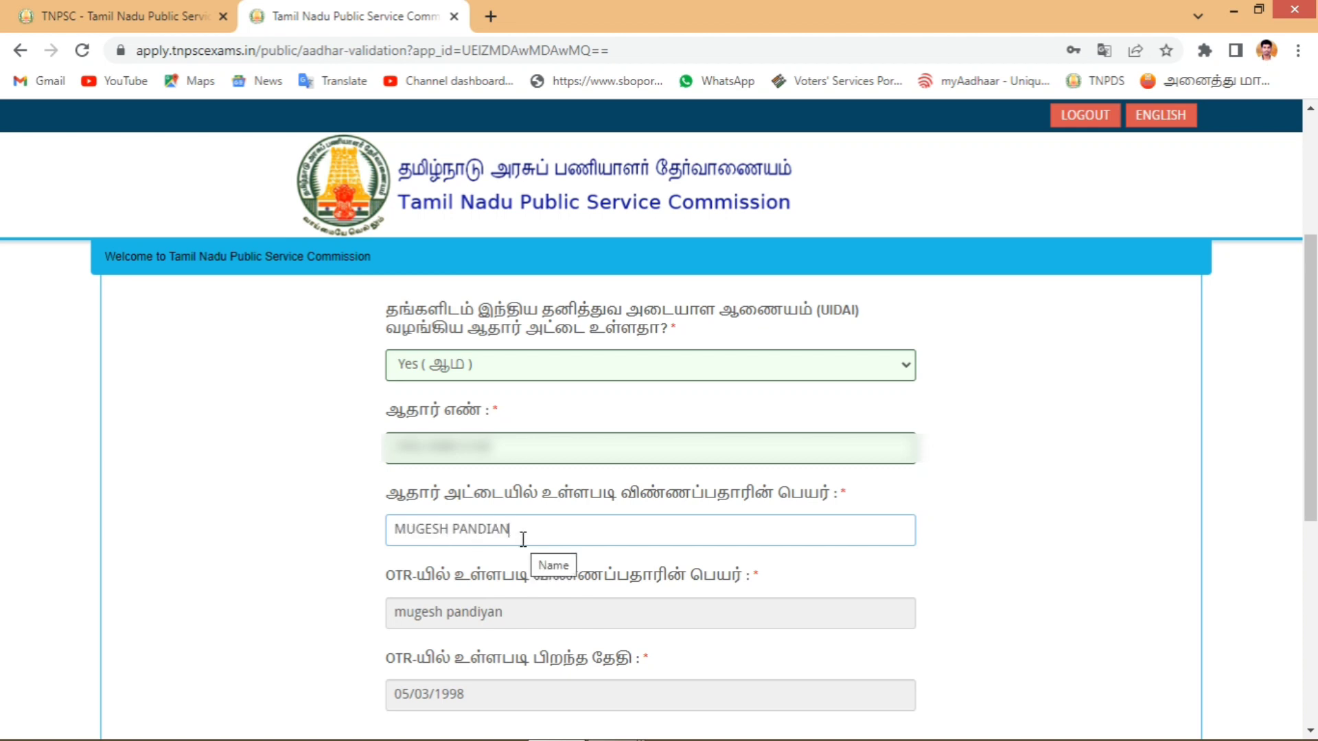
Answer the captcha with 30, give authentication consent, and request the OTP.
scroll(523, 538, "down", 4)
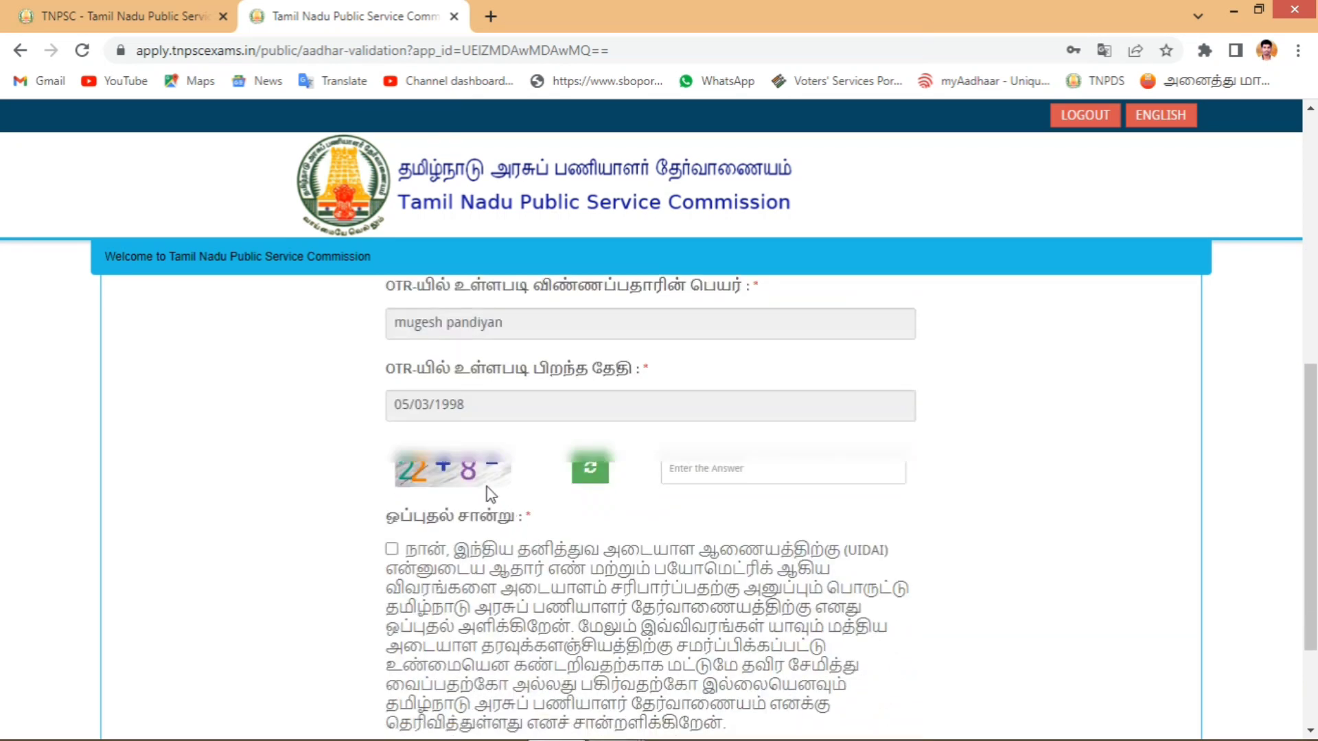
left_click(695, 472)
left_click(758, 472)
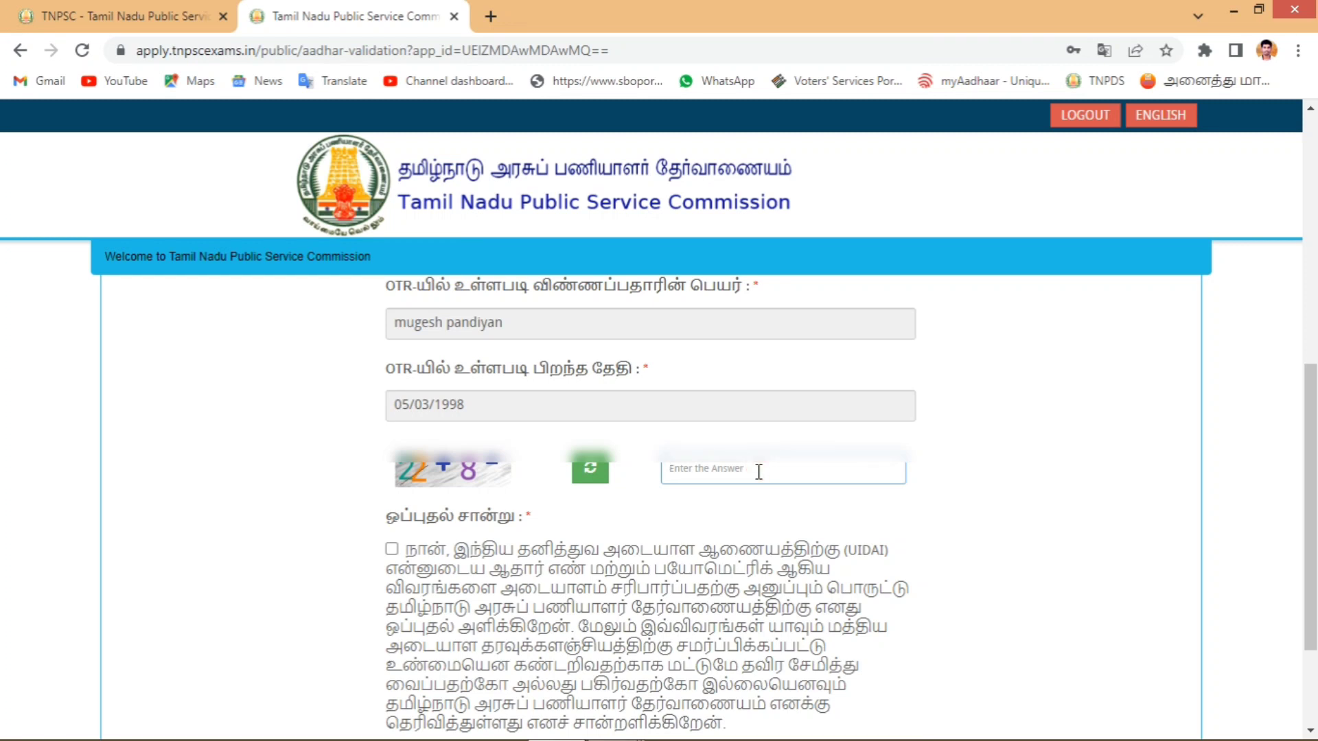
type("30")
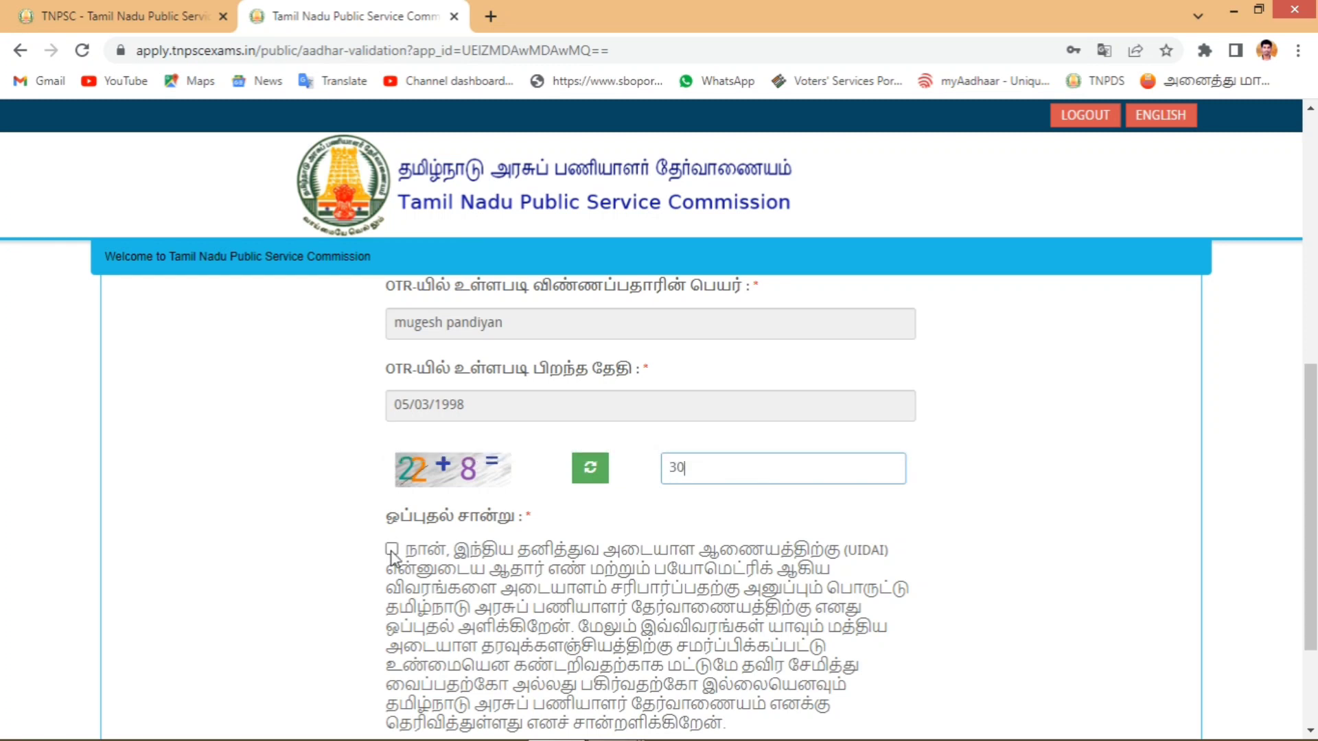
left_click(391, 550)
scroll(626, 559, "down", 2)
scroll(626, 559, "down", 1)
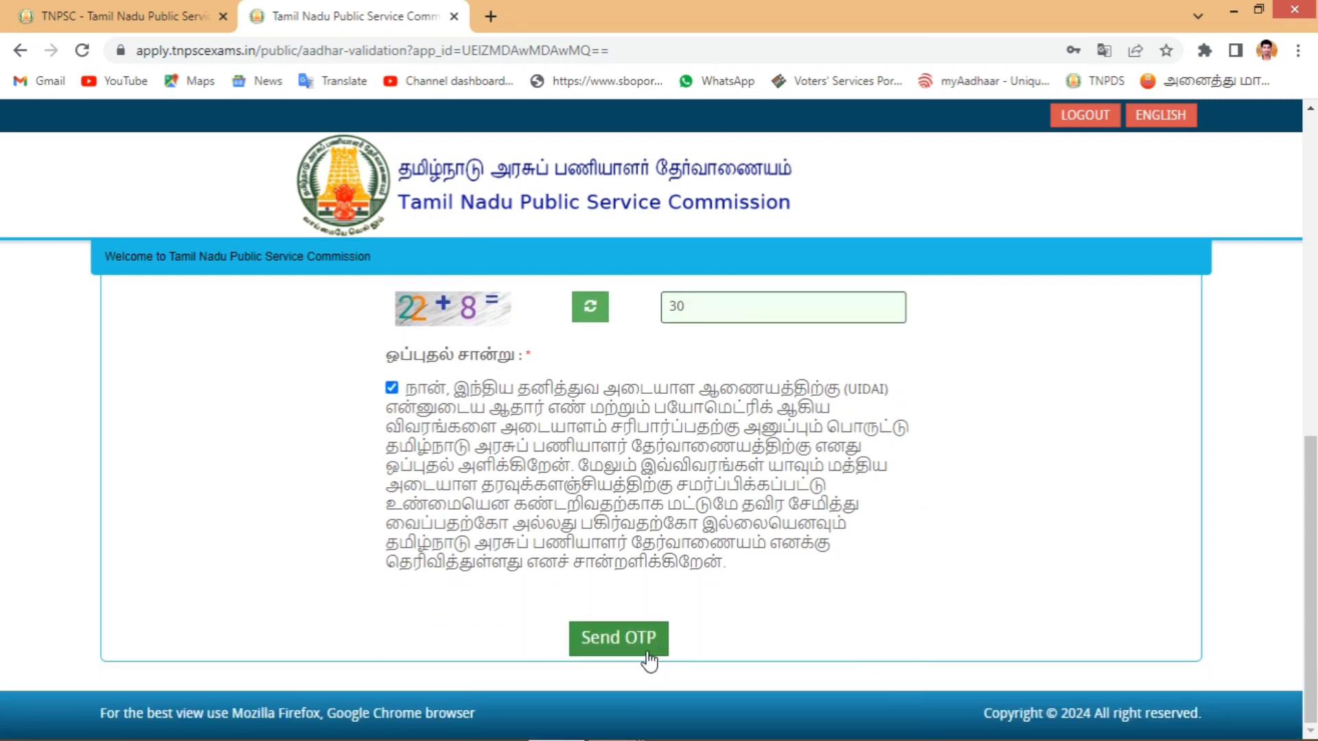
left_click(641, 641)
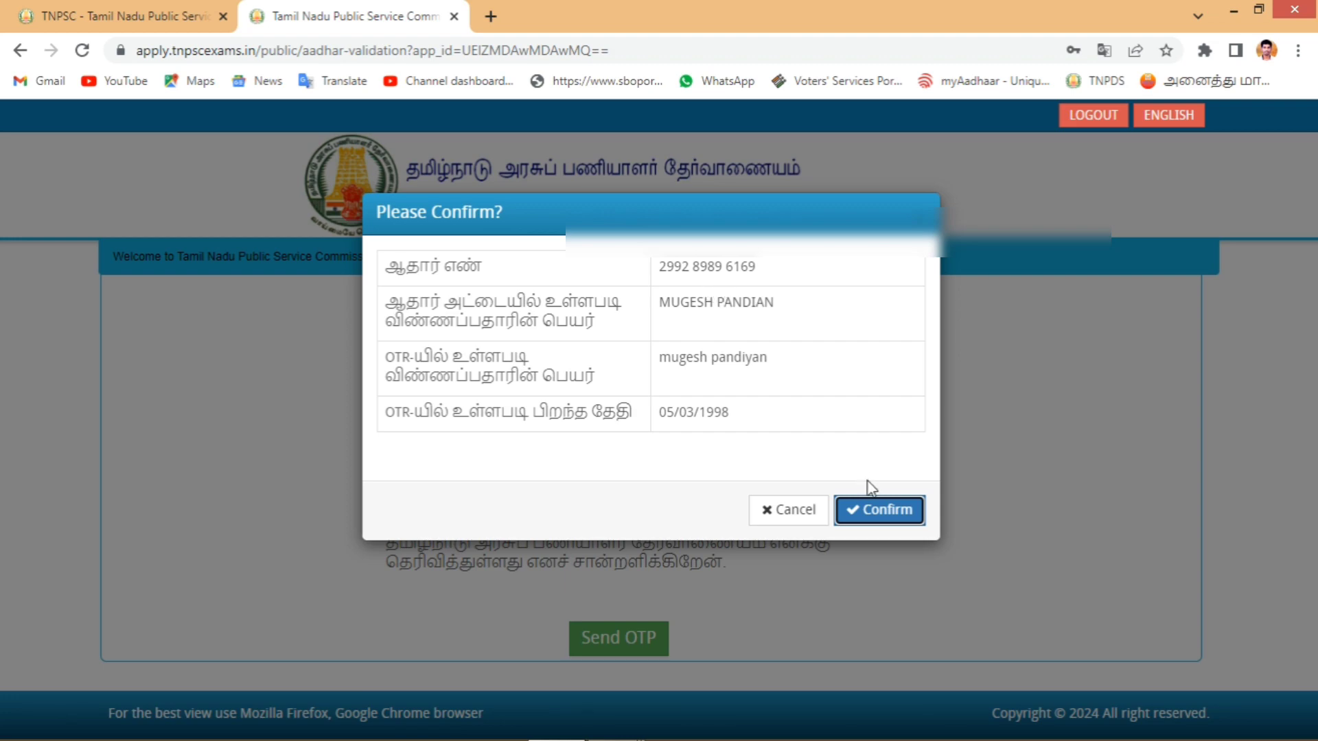
Confirm the displayed Aadhaar details and enter the received OTP.
left_click(892, 512)
scroll(892, 512, "down", 3)
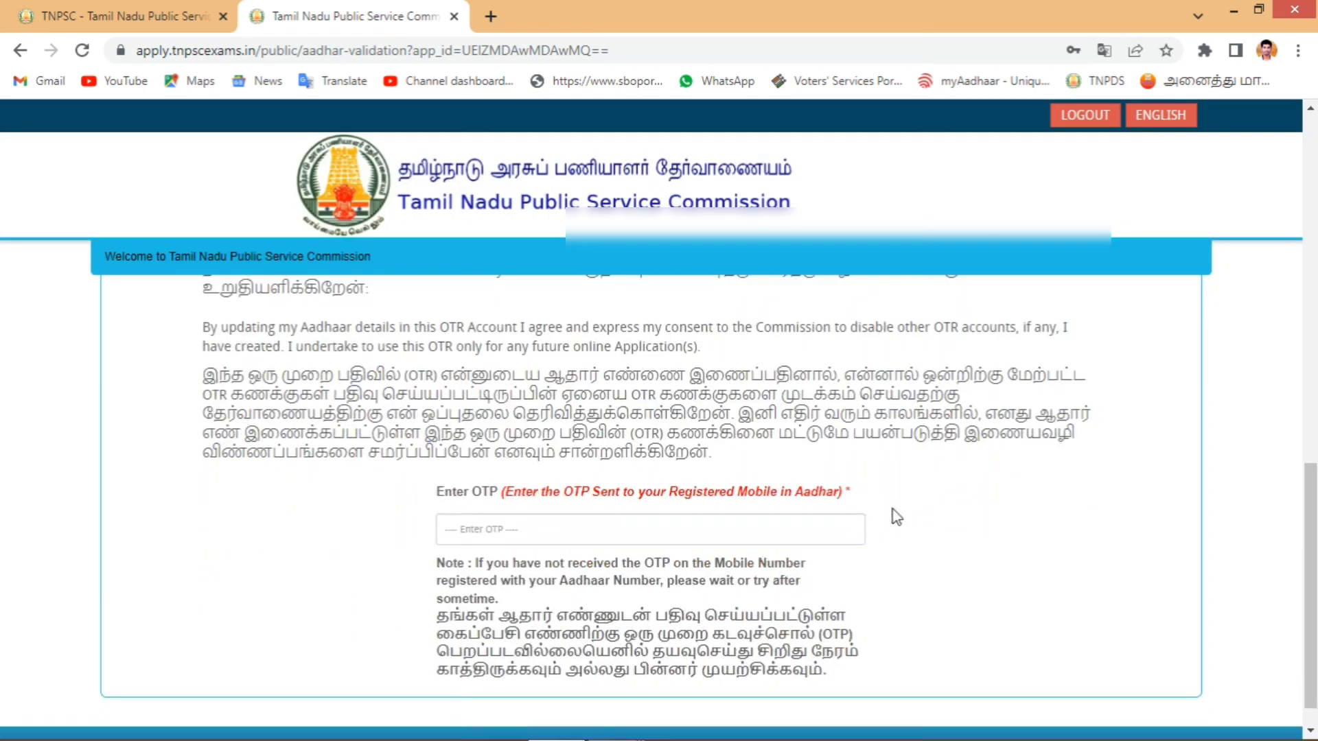
left_click(593, 491)
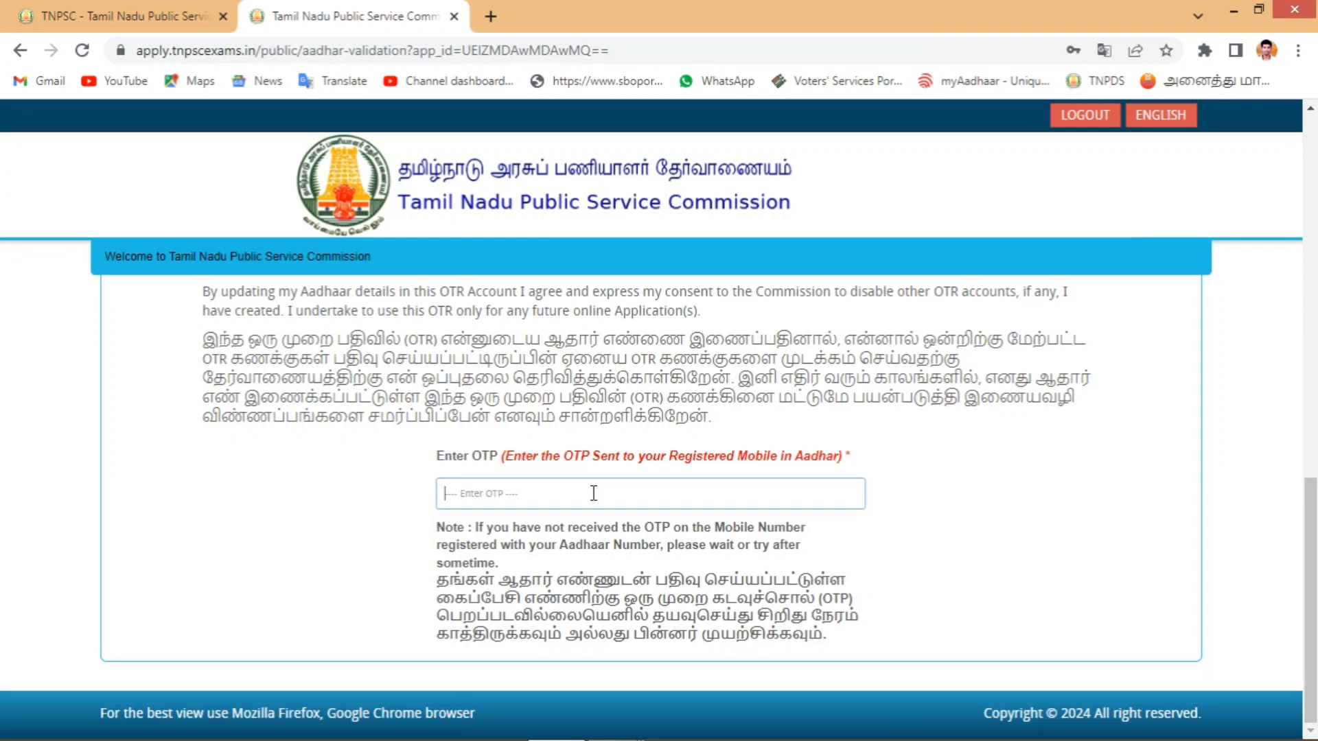
Accept the OTR – Aadhaar Enrolment Policy and submit with Agree and Confirm.
scroll(616, 528, "up", 5)
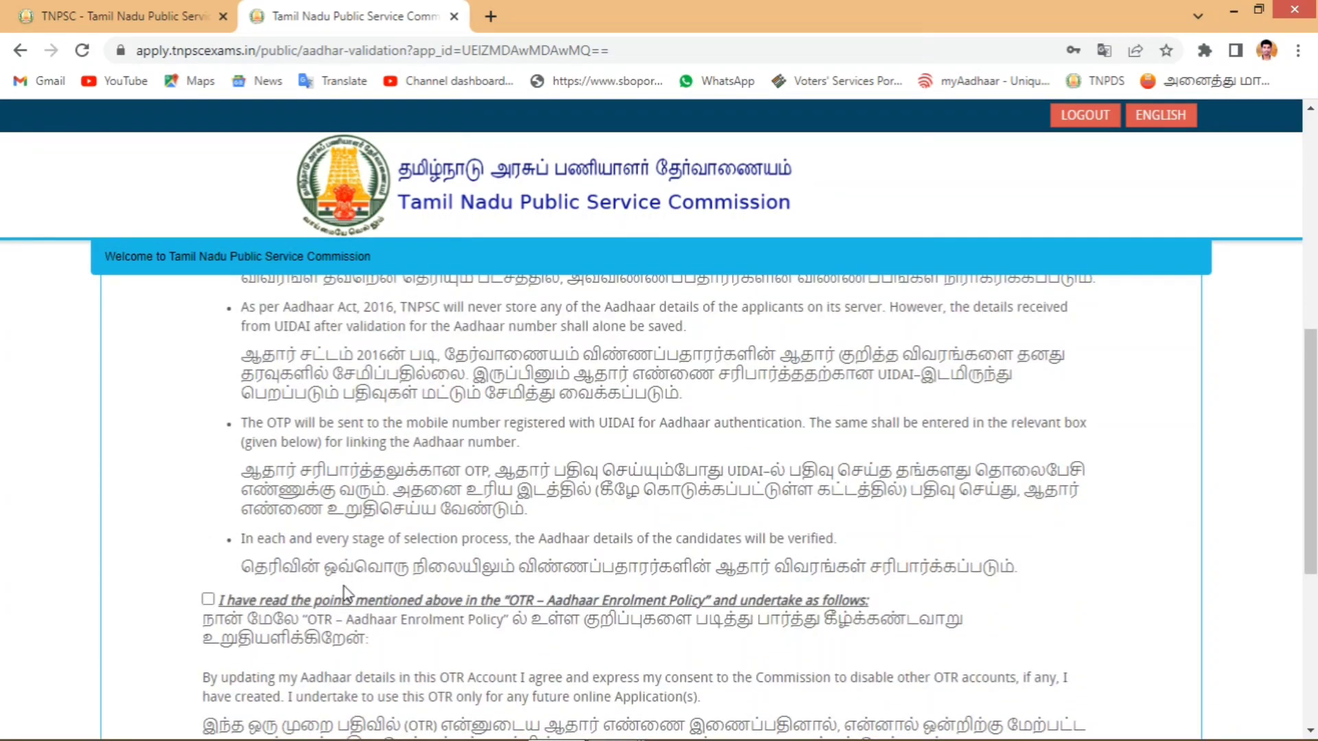
left_click(207, 599)
scroll(480, 591, "down", 6)
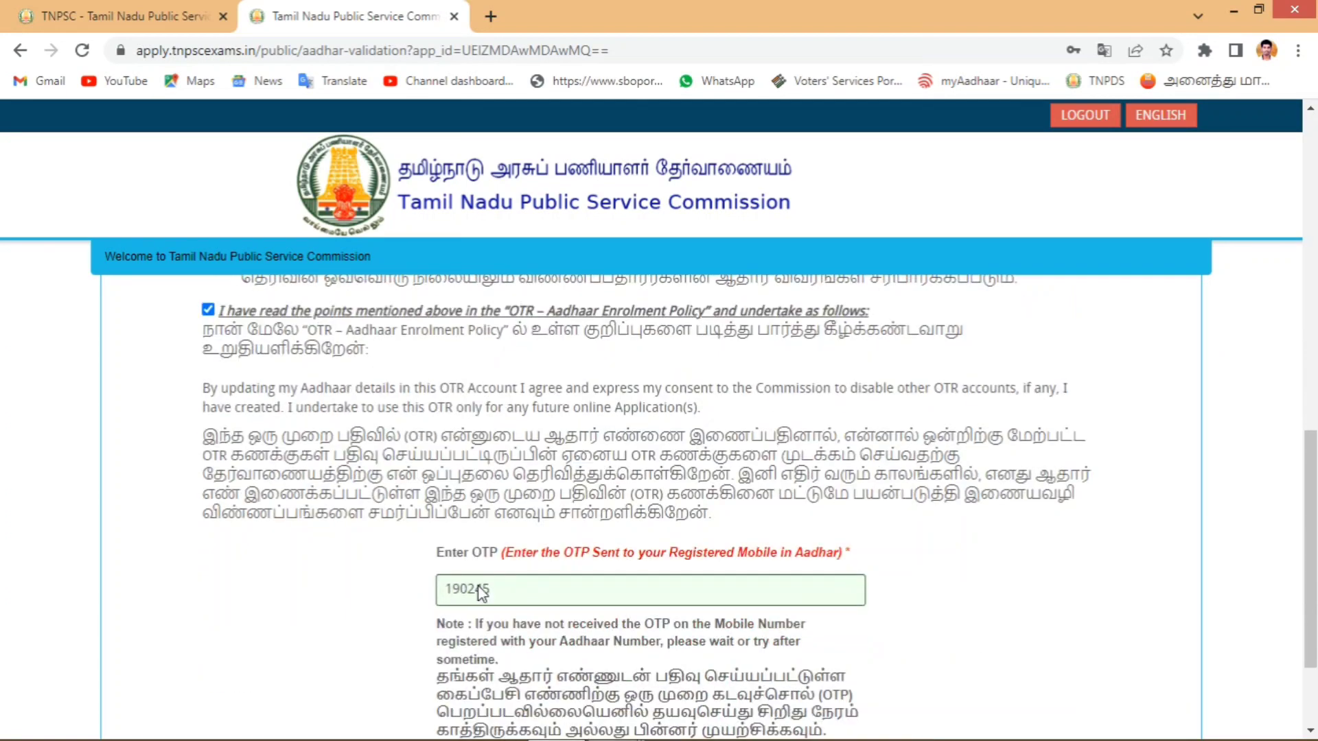
scroll(359, 500, "up", 3)
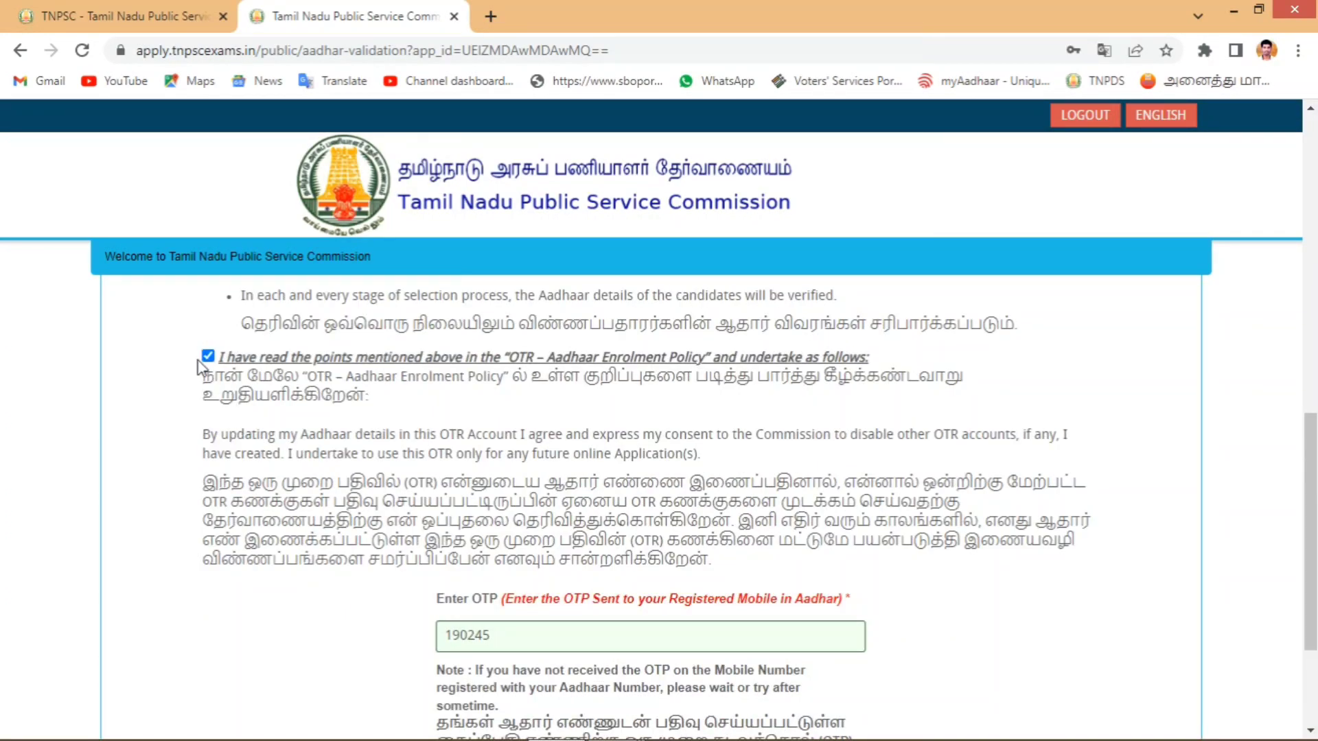
scroll(201, 368, "down", 3)
left_click(642, 640)
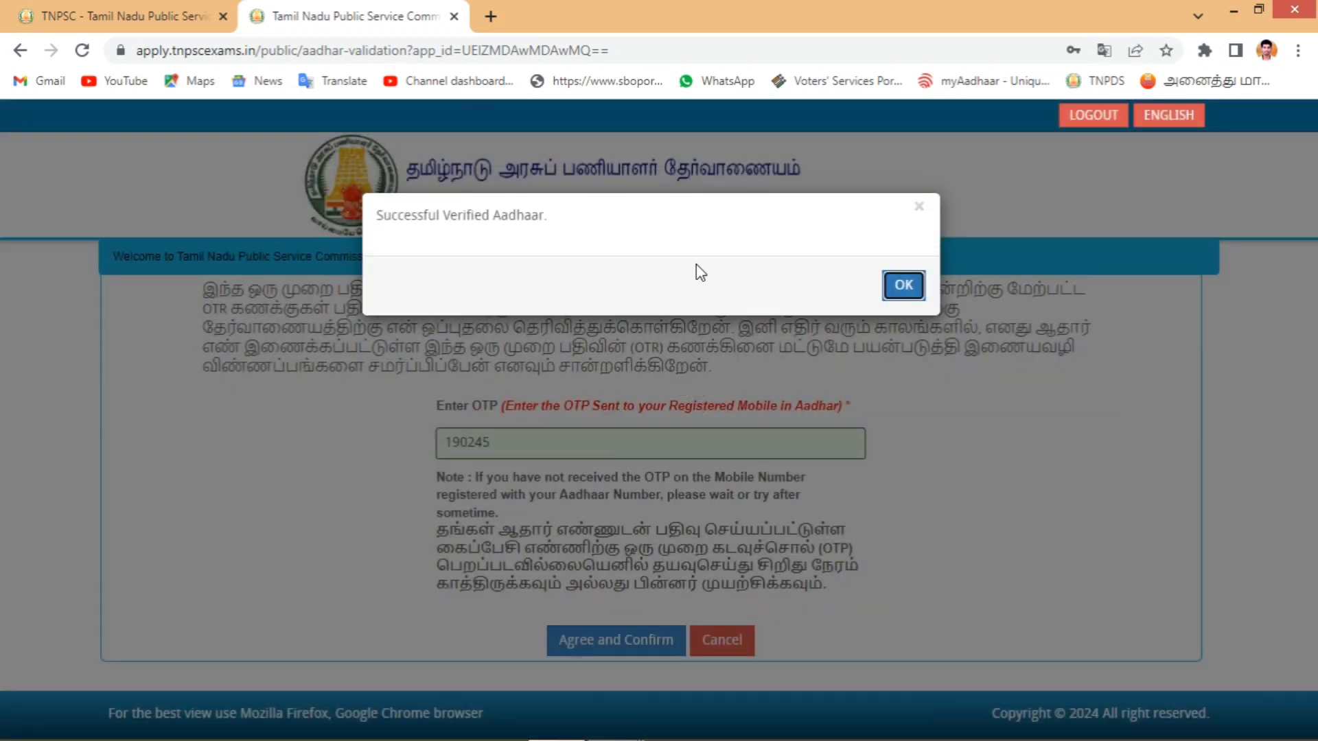
Dismiss the Aadhaar verified message and open Current Application from the Candidate Dashboard.
left_click(902, 287)
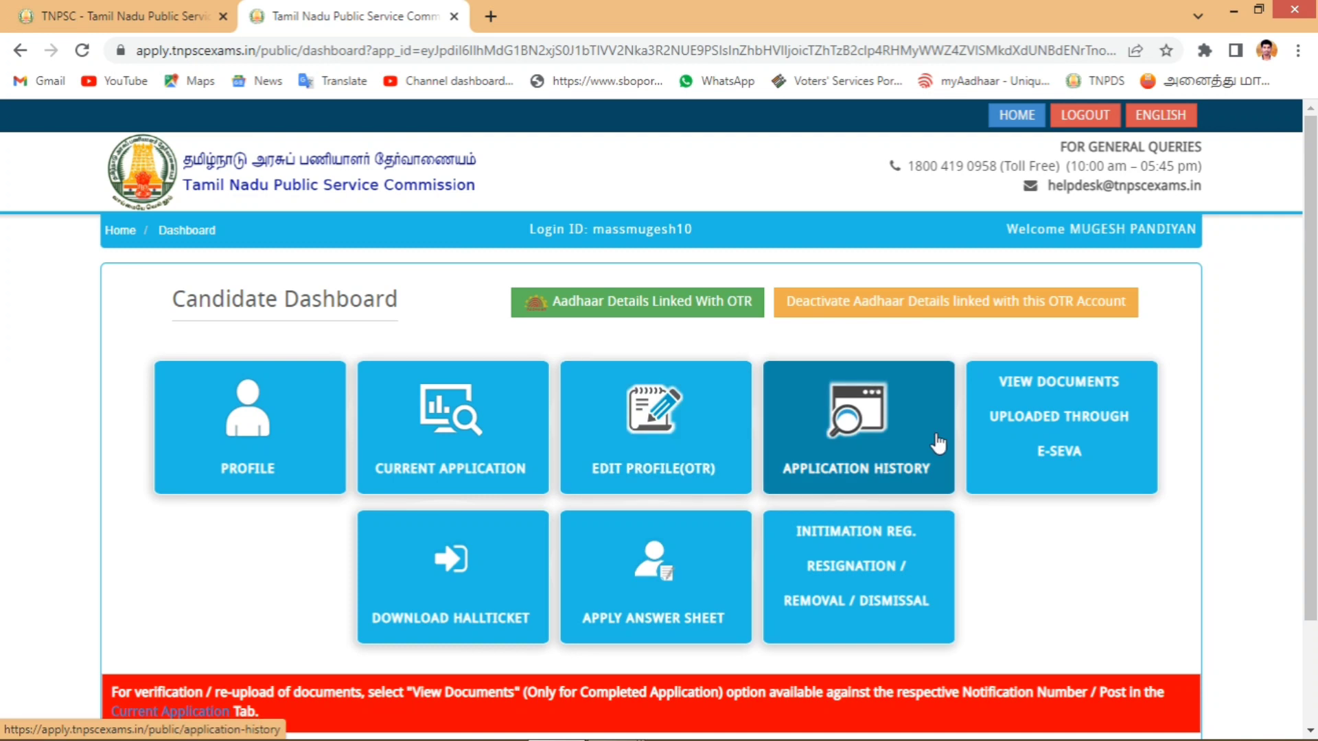
left_click(464, 443)
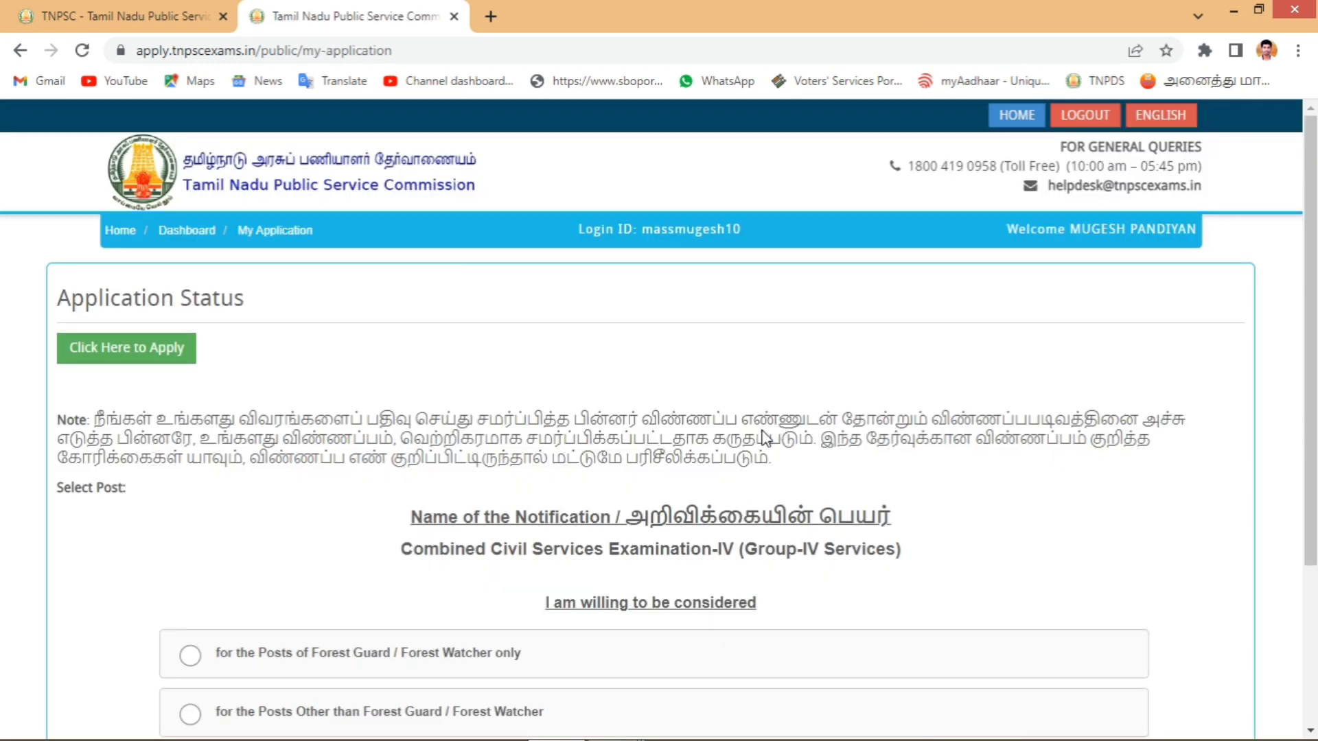
scroll(762, 436, "down", 3)
scroll(760, 437, "up", 3)
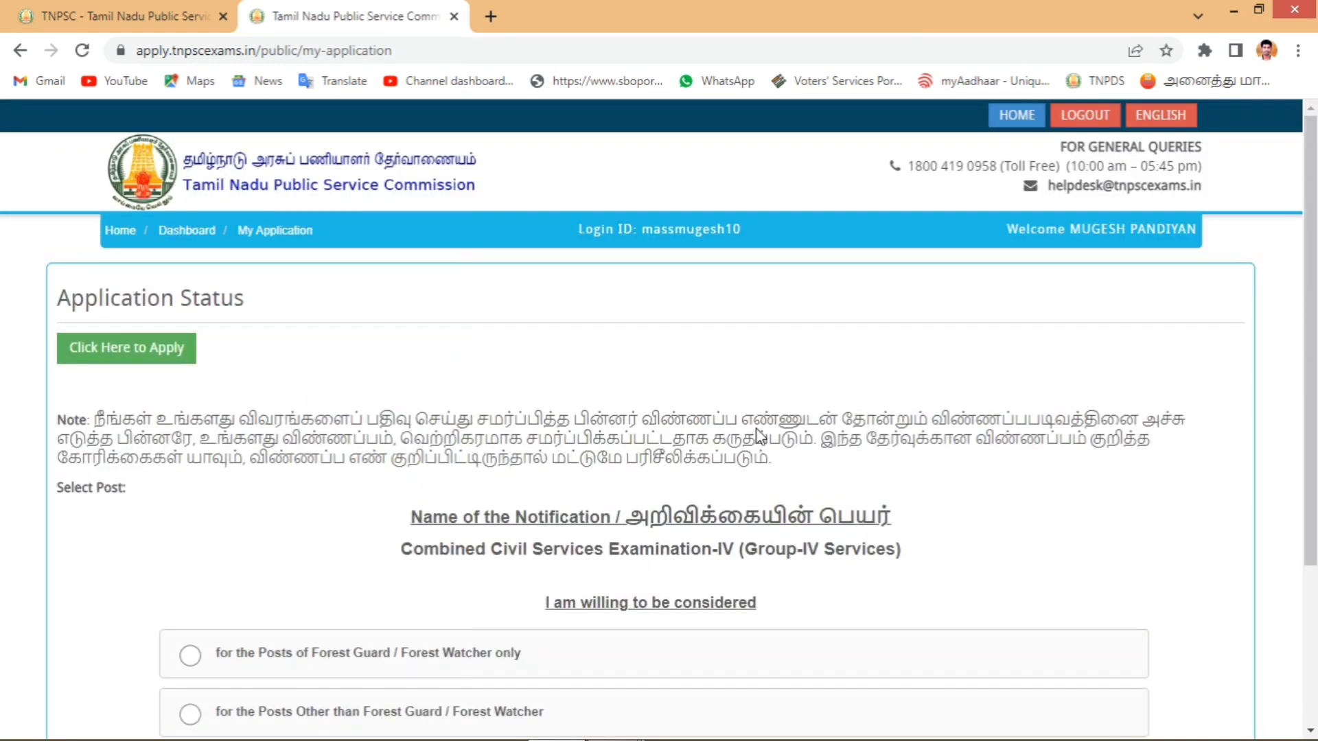